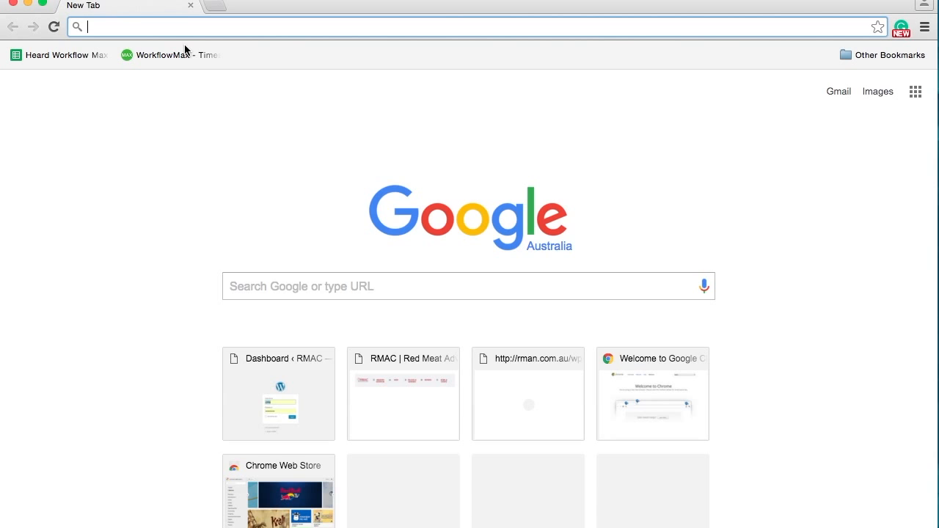
Open the WordPress admin login page at rmac.com.au/wp-admin.
type("rman.com.au/")
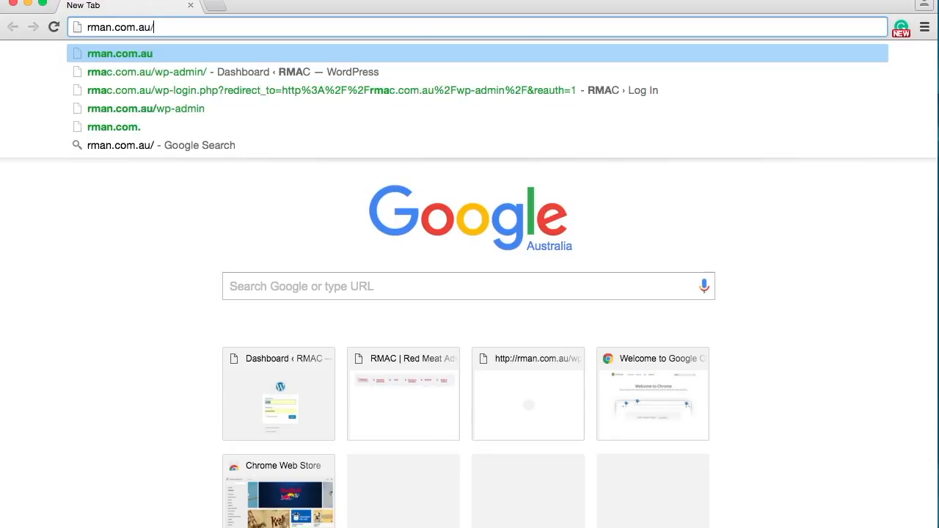
type("wp-admin")
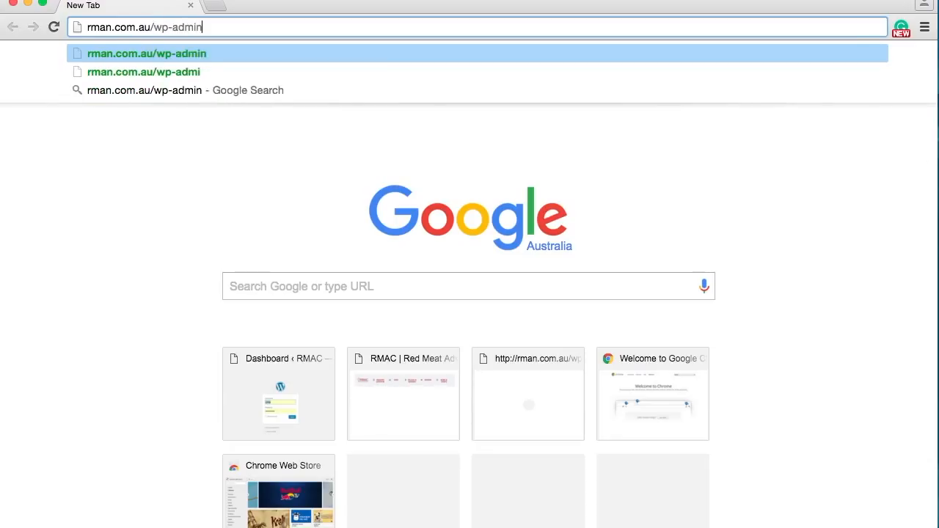
key("Return")
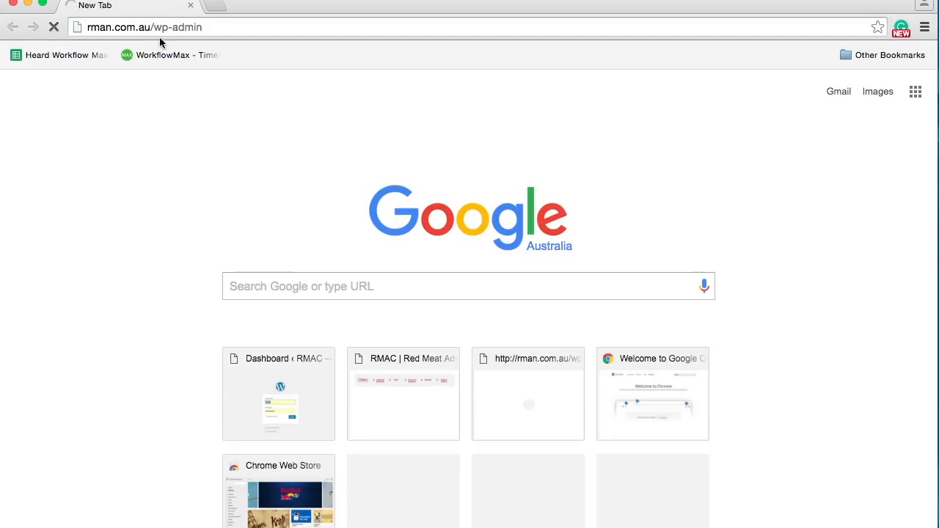
left_click(111, 27)
left_click(111, 27)
key("BackSpace")
type("c")
key("Return")
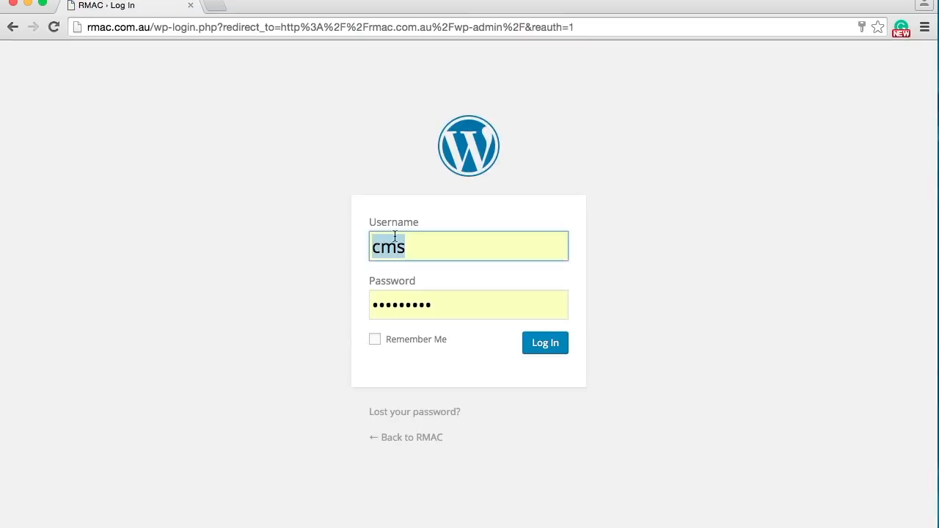
Log in to the site's WordPress admin with the prefilled username and password.
left_click(462, 315)
left_click(425, 255)
left_click_drag(424, 250, 352, 245)
left_click(409, 245)
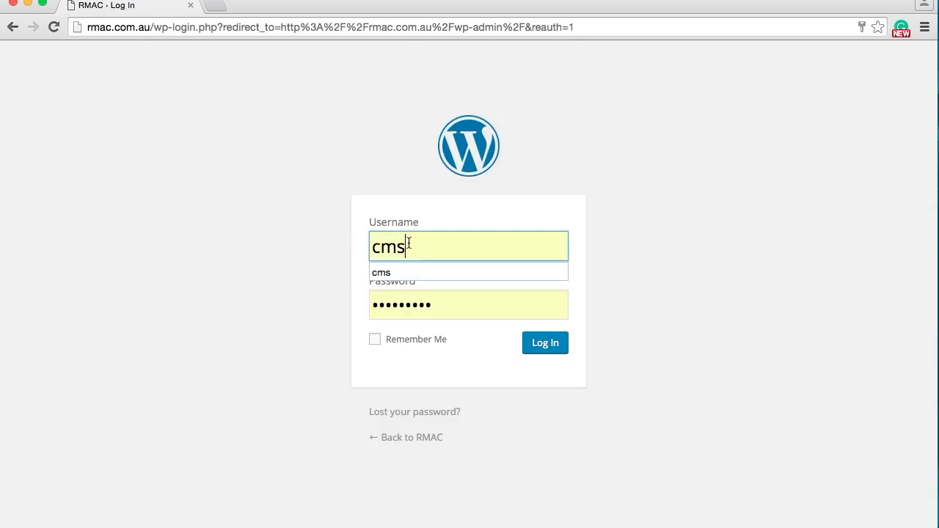
left_click(435, 307)
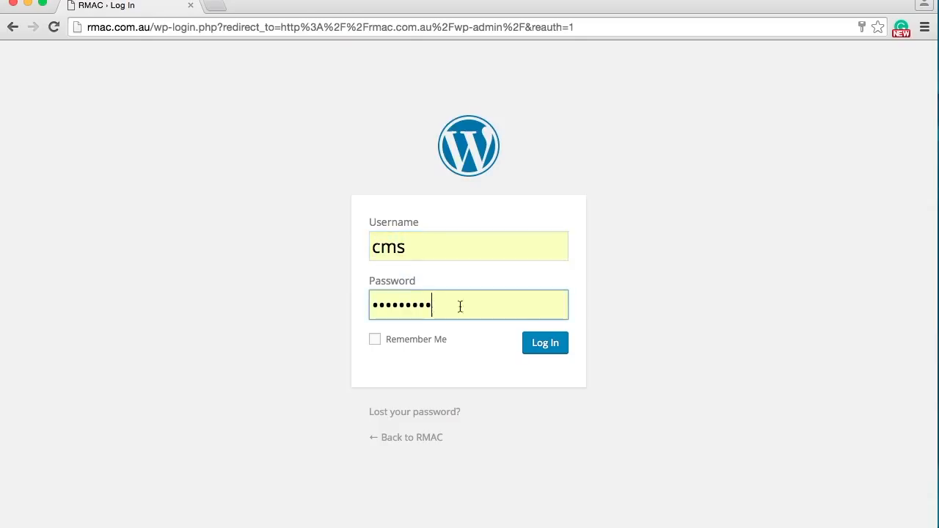
left_click(553, 350)
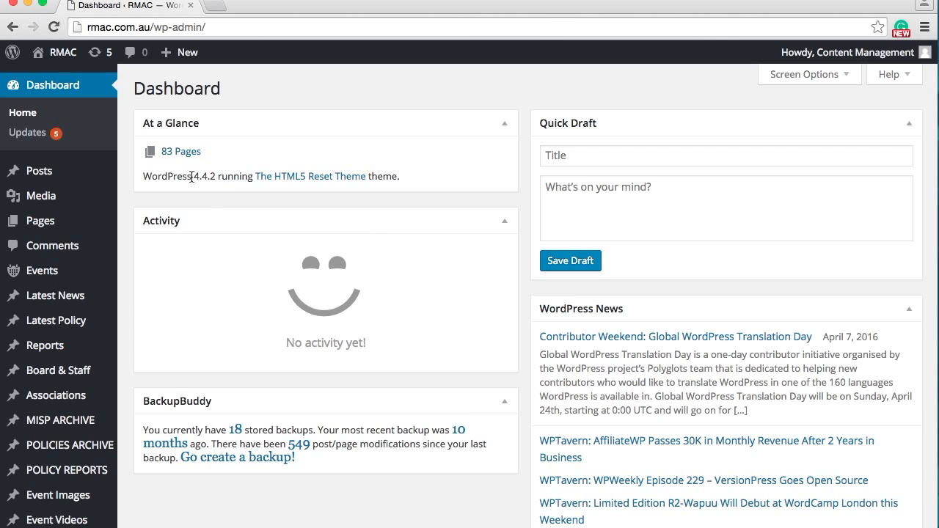
Examine the WordPress admin sections available from the Dashboard, such as Posts, Media, Pages, Latest News and Latest Policy.
scroll(69, 165, "down", 1)
scroll(69, 164, "down", 3)
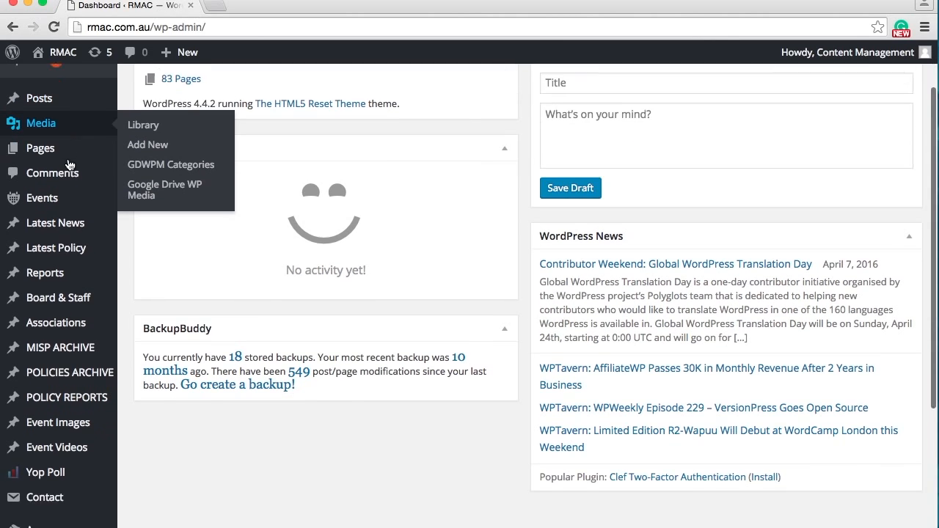
scroll(69, 164, "down", 4)
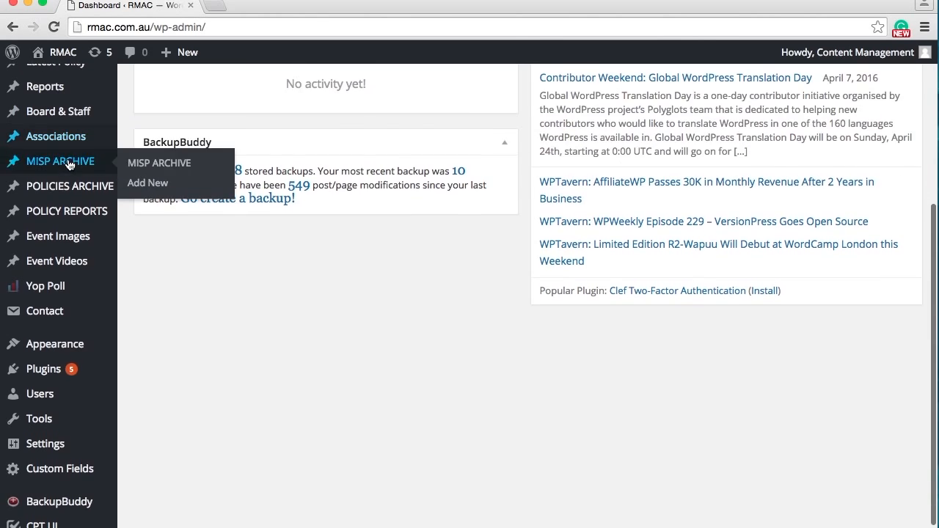
scroll(69, 164, "up", 8)
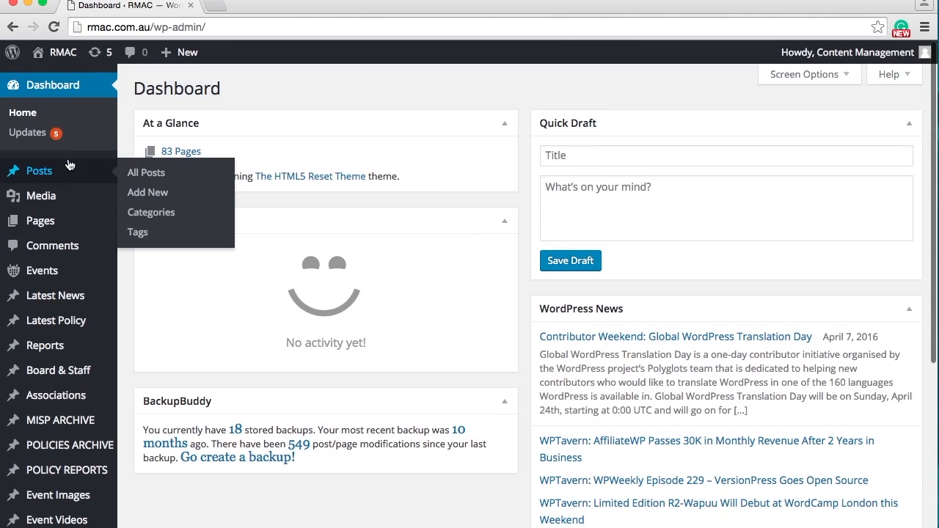
mouse_move(63, 199)
scroll(63, 199, "down", 1)
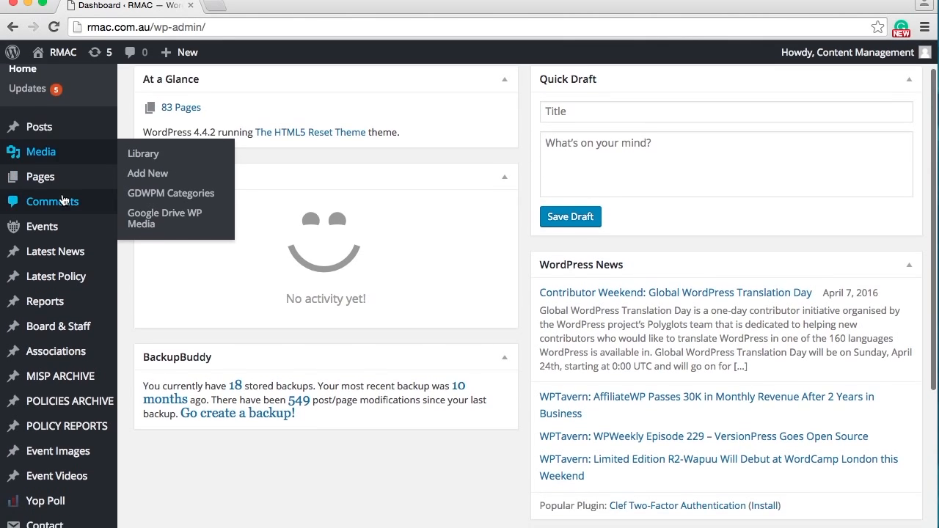
mouse_move(49, 180)
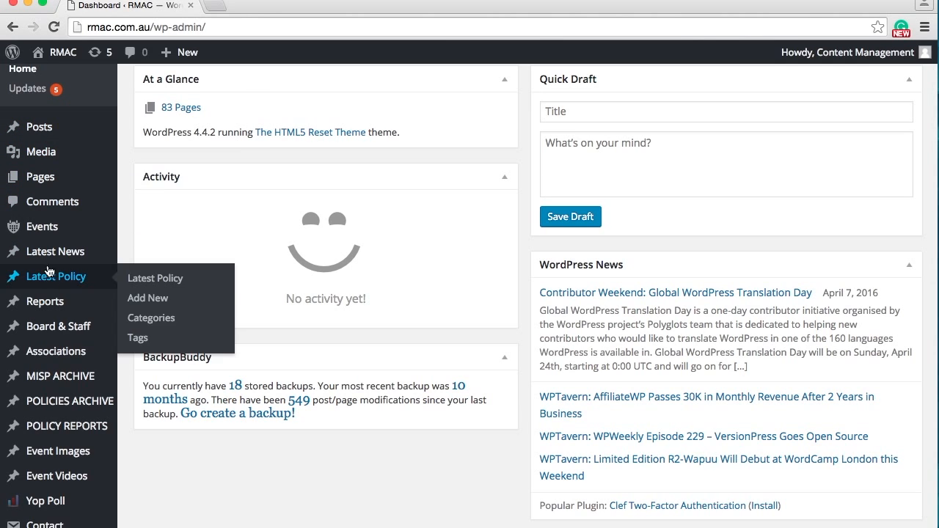
mouse_move(48, 252)
scroll(49, 246, "down", 1)
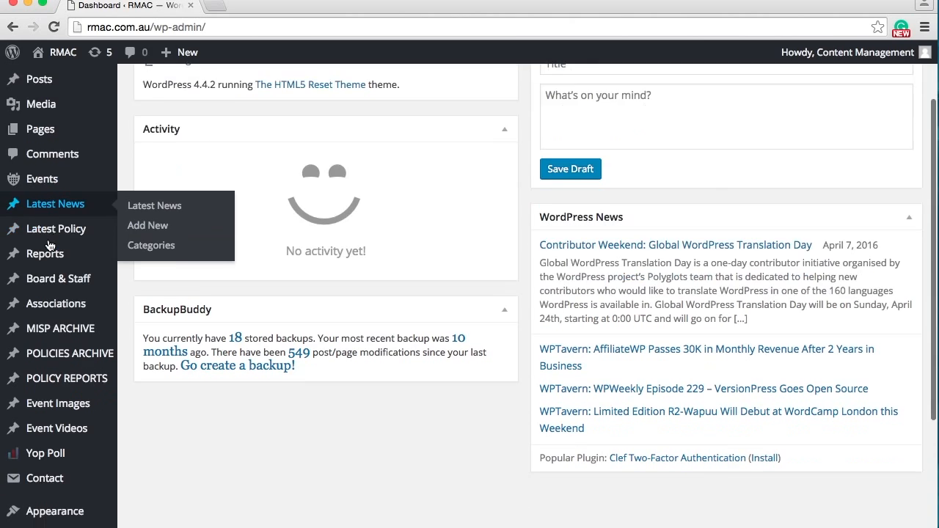
scroll(49, 246, "up", 2)
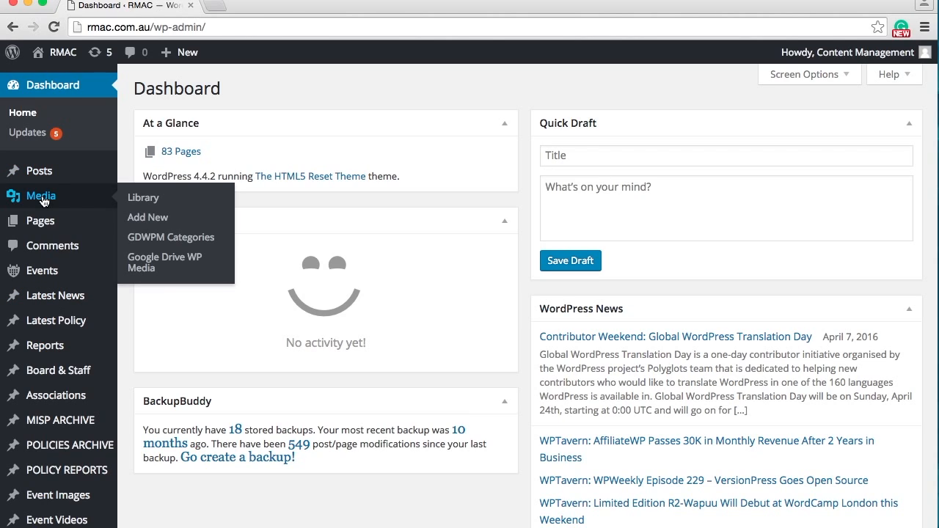
Open the Media Library and look through the files already uploaded.
left_click(43, 201)
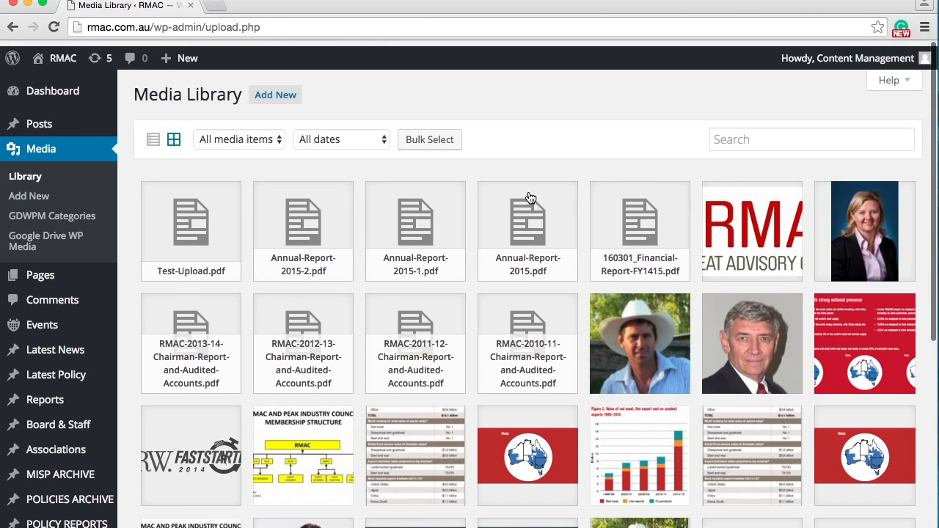
scroll(531, 198, "down", 5)
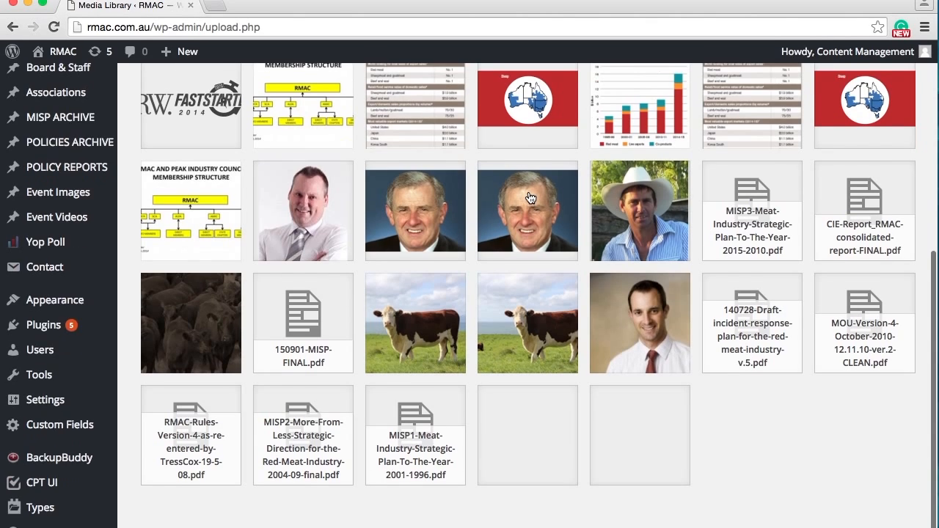
scroll(531, 198, "up", 1)
scroll(529, 199, "up", 5)
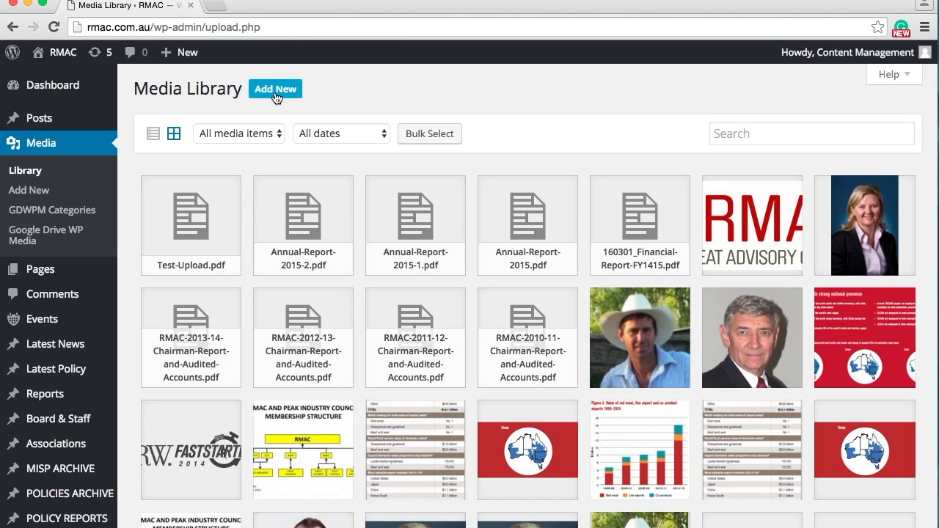
Permanently delete the existing Test-Upload.pdf from the Media Library.
right_click(209, 222)
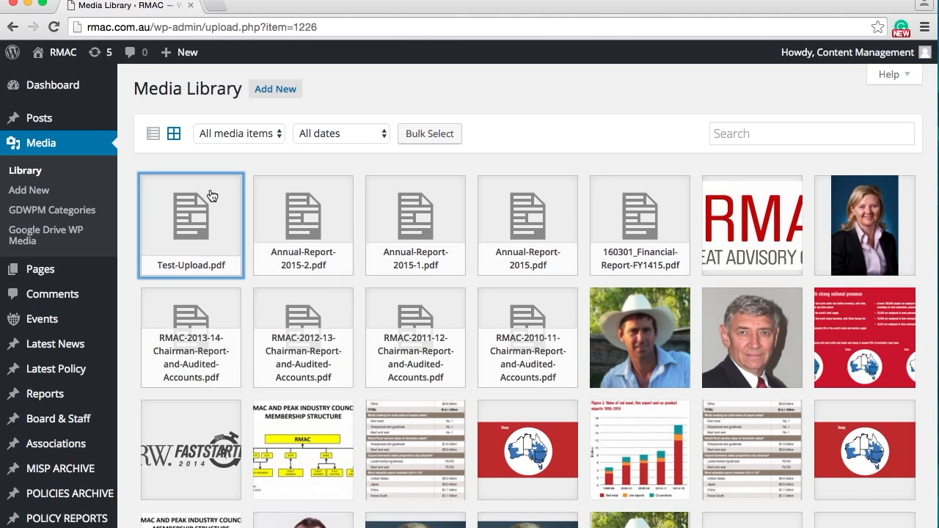
left_click(210, 188)
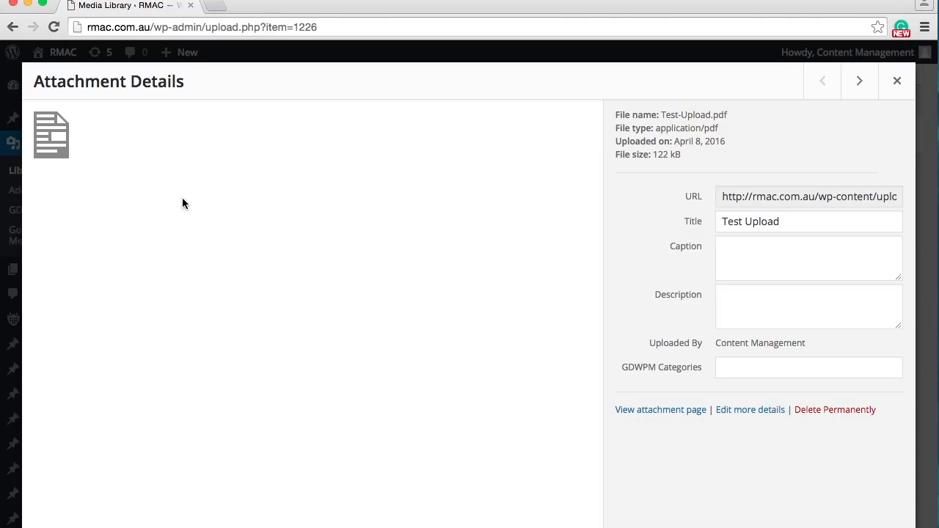
left_click(824, 409)
left_click(596, 193)
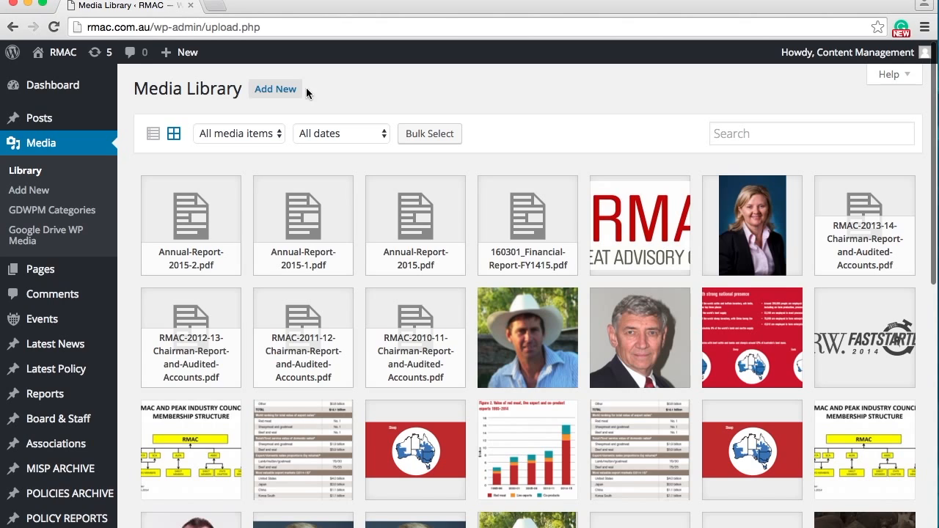
Open the area for adding new media and browse the Downloads folder for a file, leaving the file chooser without uploading.
left_click(264, 100)
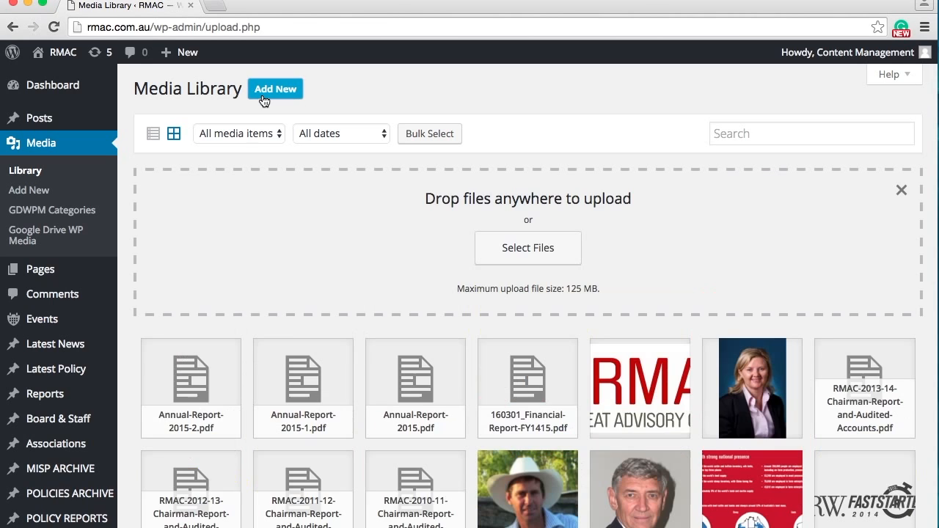
left_click(525, 250)
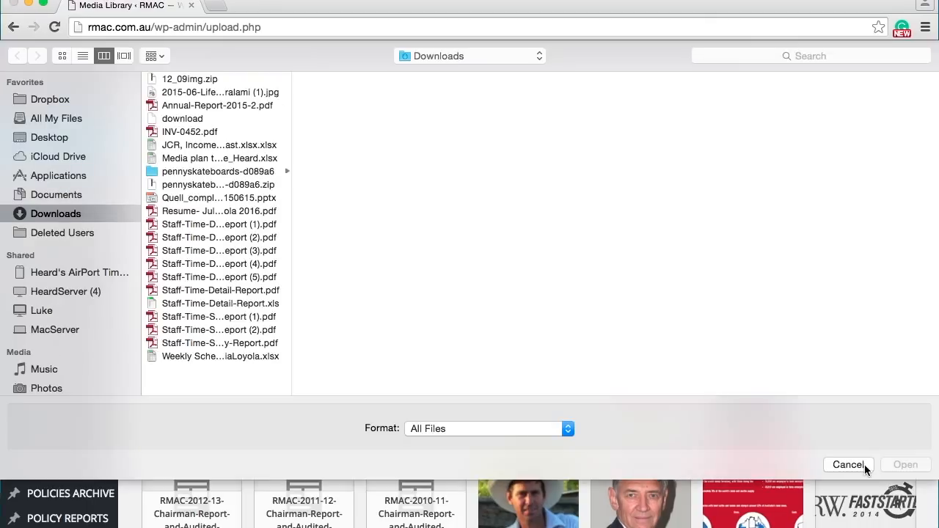
left_click(192, 132)
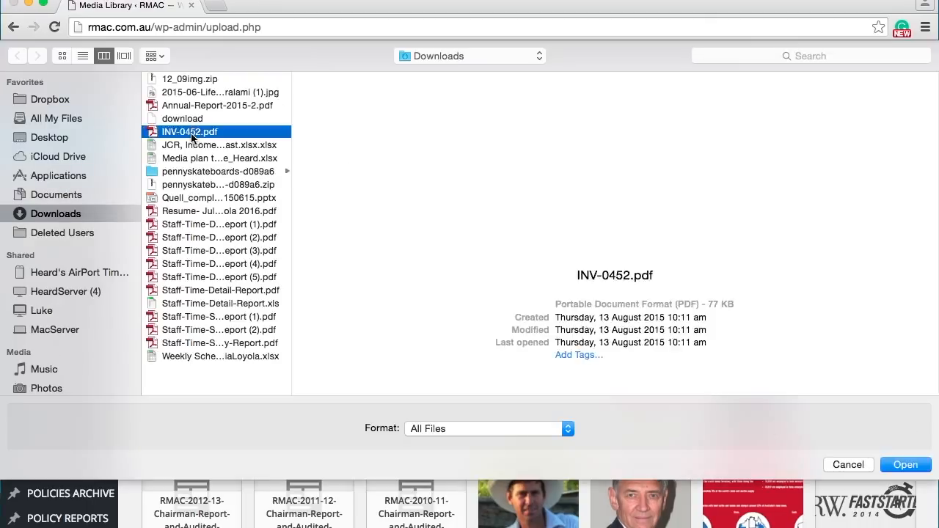
left_click(192, 150)
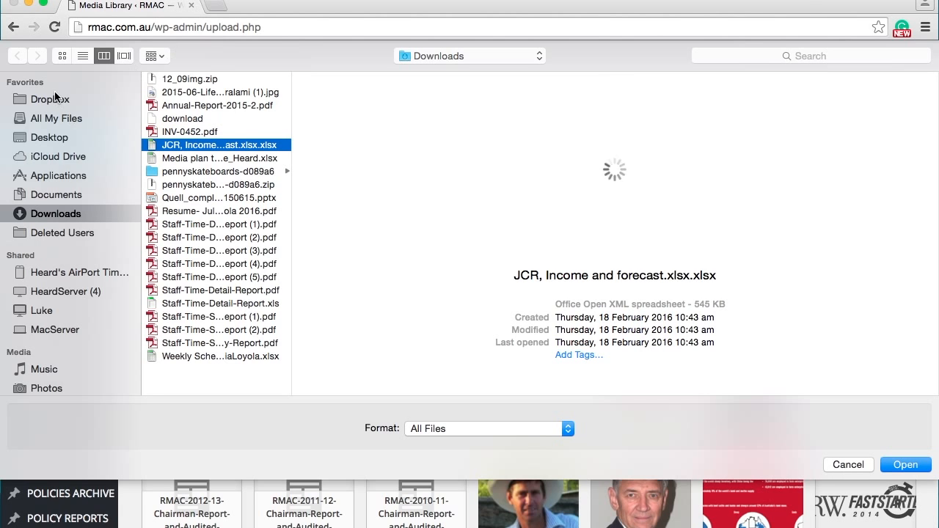
left_click(851, 464)
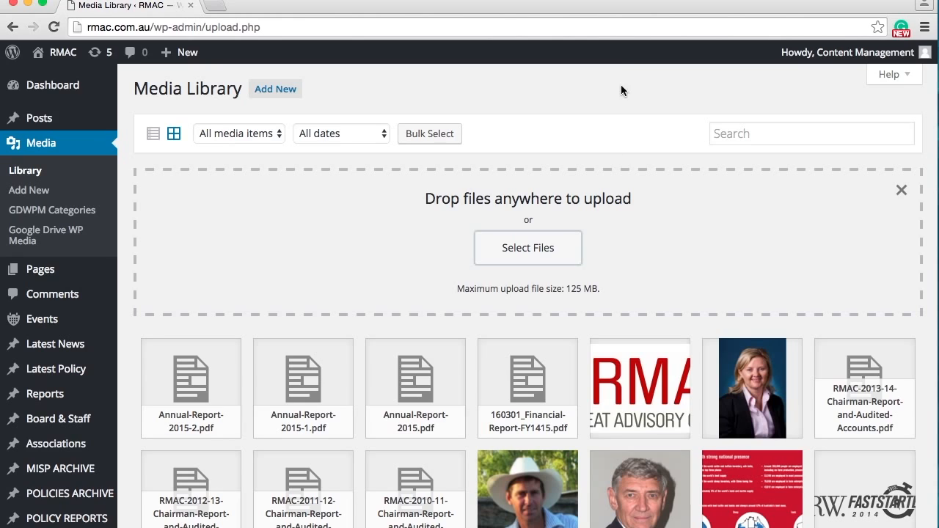
Upload Test Upload.pdf from the desktop to the Media Library and dismiss the upload area.
left_click_drag(619, 7, 623, 142)
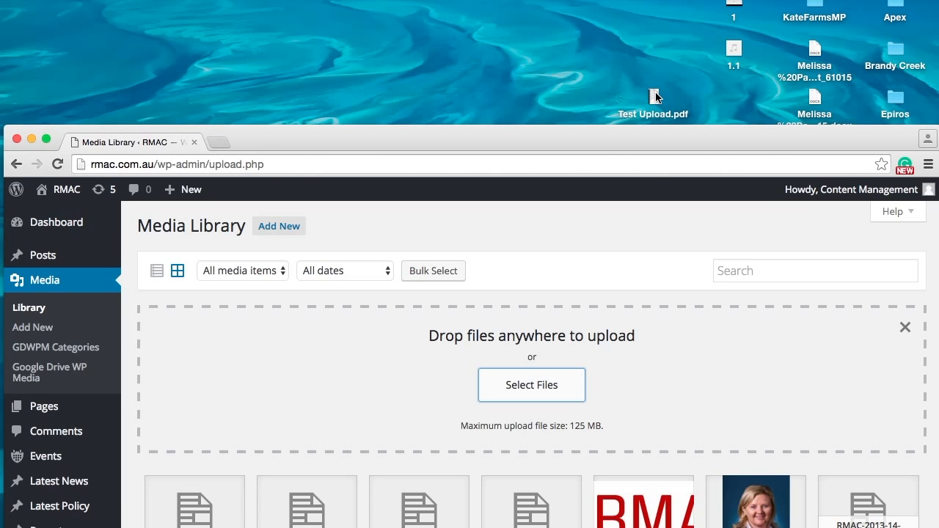
left_click_drag(655, 97, 558, 370)
left_click_drag(539, 138, 545, 3)
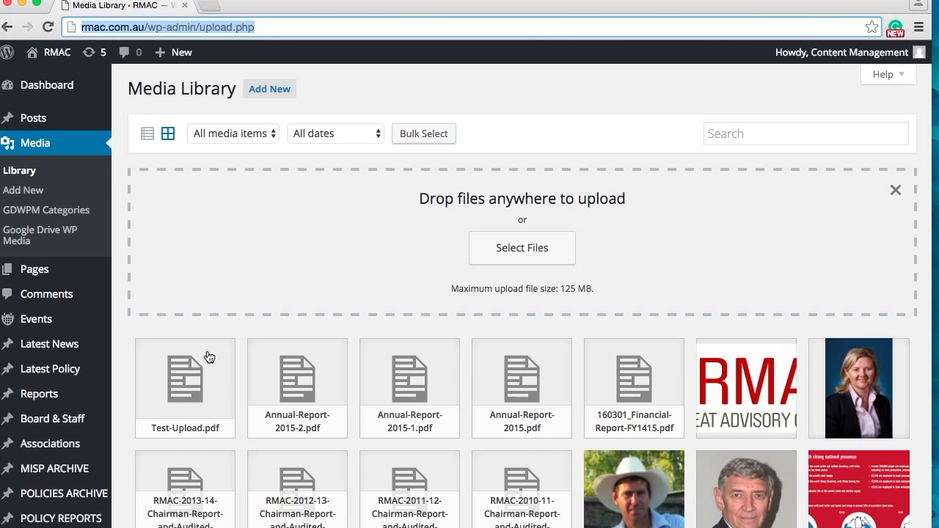
left_click(897, 191)
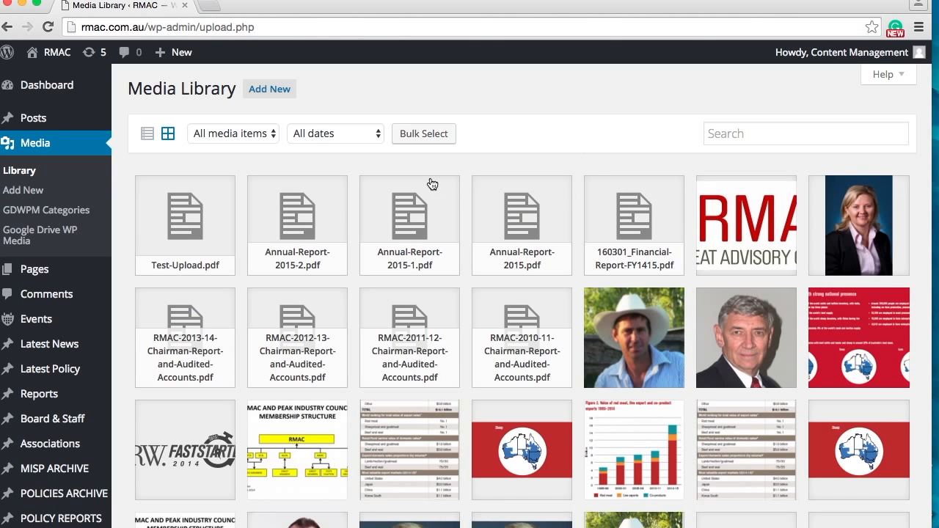
View the attachment details of Test-Upload.pdf, select its full file URL, and close the details.
left_click(206, 205)
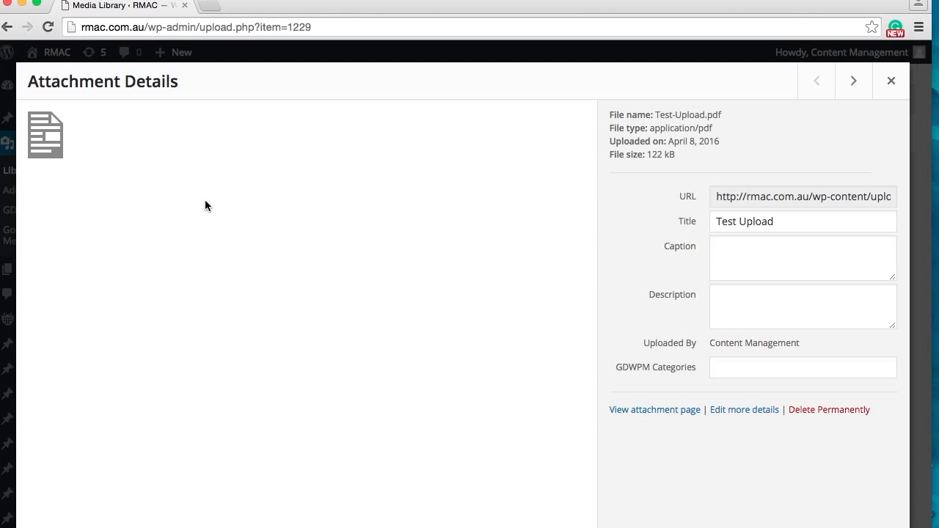
left_click(751, 202)
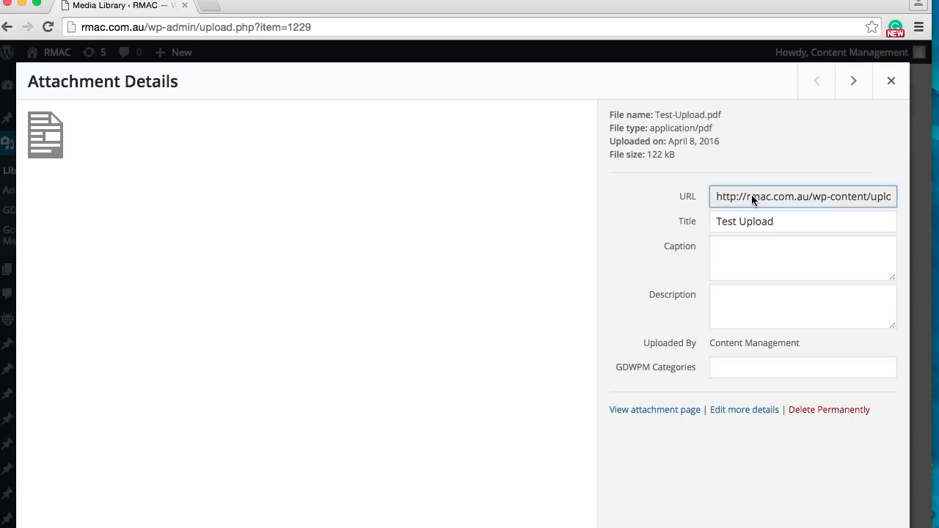
triple_click(751, 196)
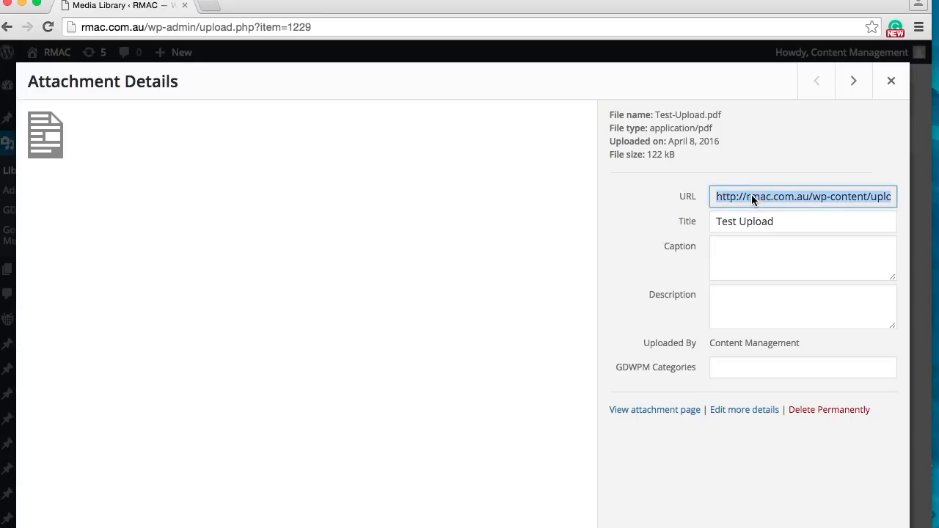
left_click(844, 197)
left_click_drag(761, 198, 936, 199)
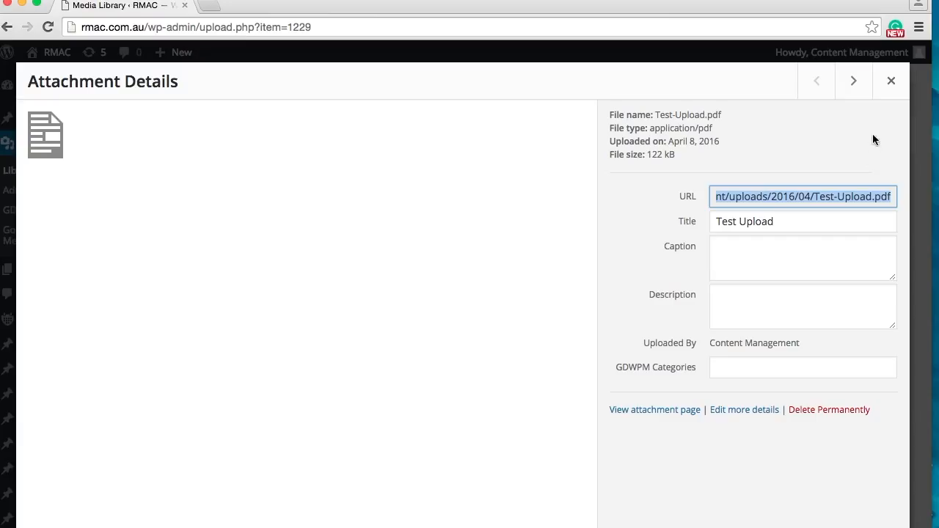
left_click(890, 82)
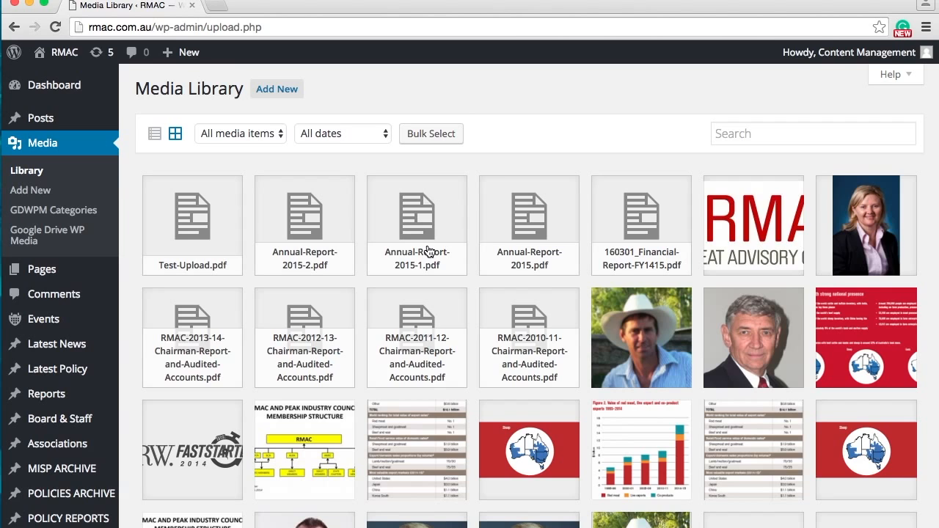
scroll(430, 251, "down", 2)
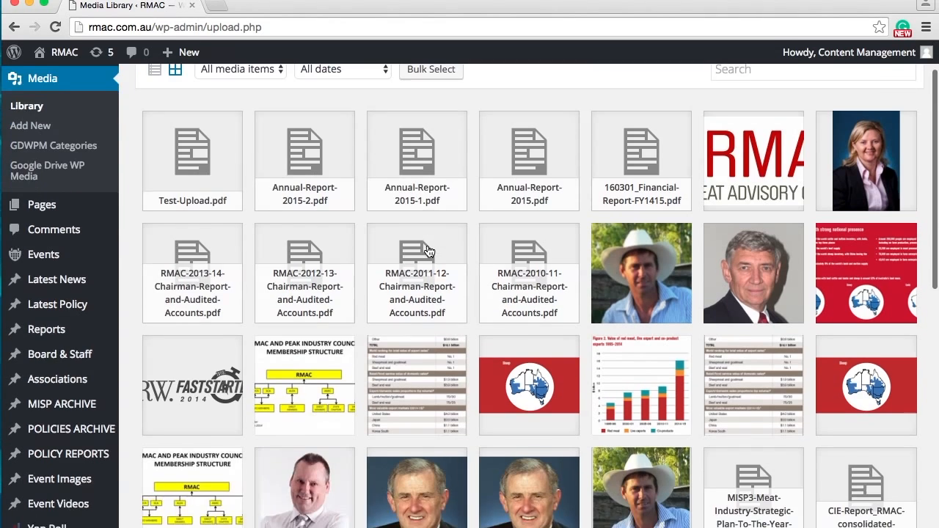
scroll(429, 252, "up", 2)
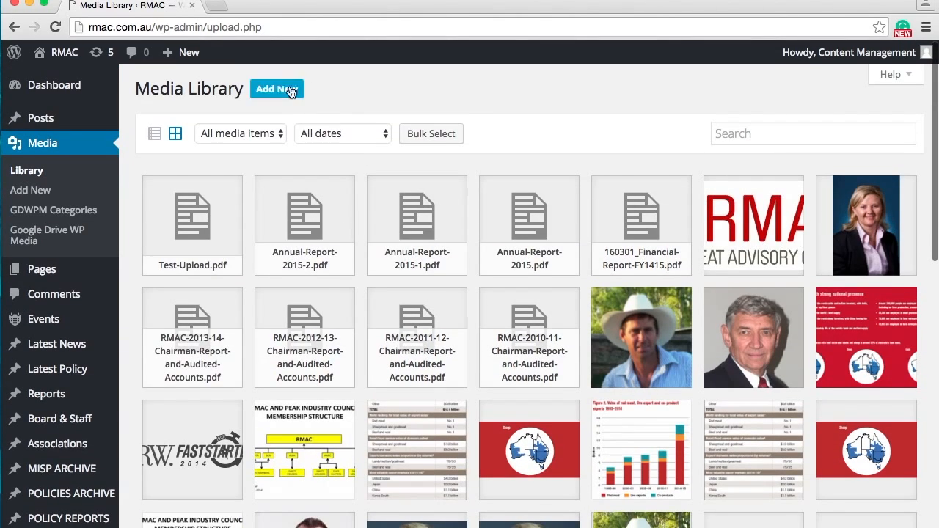
View the attachment details of Annual-Report-2015-1.pdf in the Media Library and close them.
left_click(416, 213)
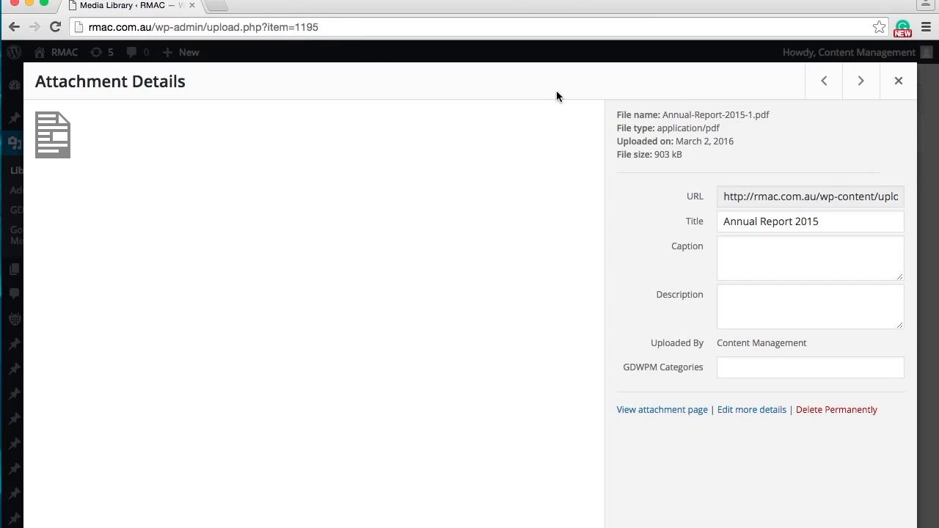
left_click(897, 86)
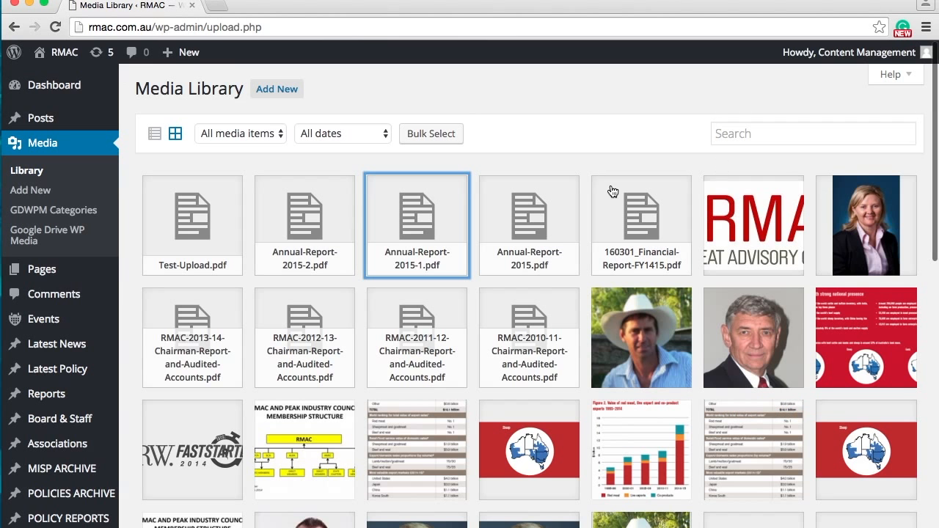
left_click(505, 150)
Bulk-select the RMAC 2011-12 and 2010-11 accounts PDFs and the two portrait photos beside them, and cancel the selection without deleting anything.
left_click(433, 135)
scroll(444, 143, "down", 1)
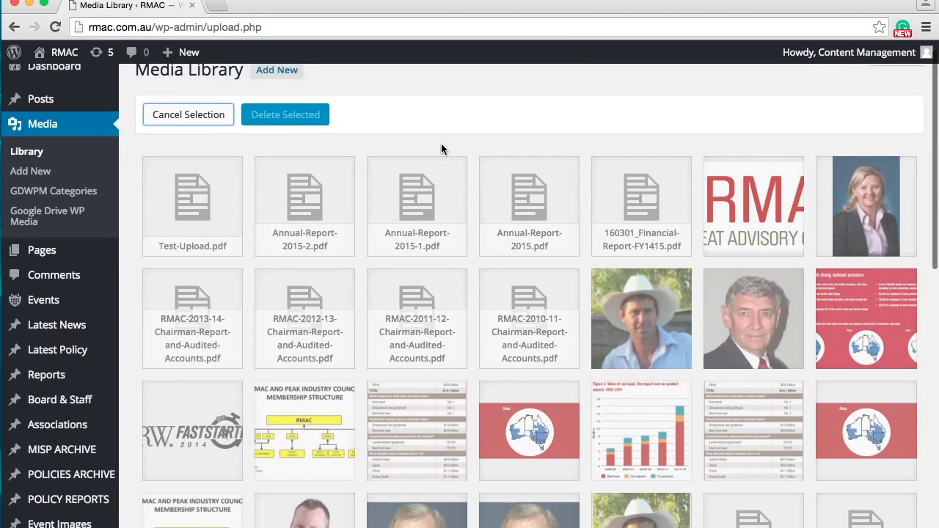
scroll(441, 149, "down", 1)
left_click(430, 246)
left_click(551, 281)
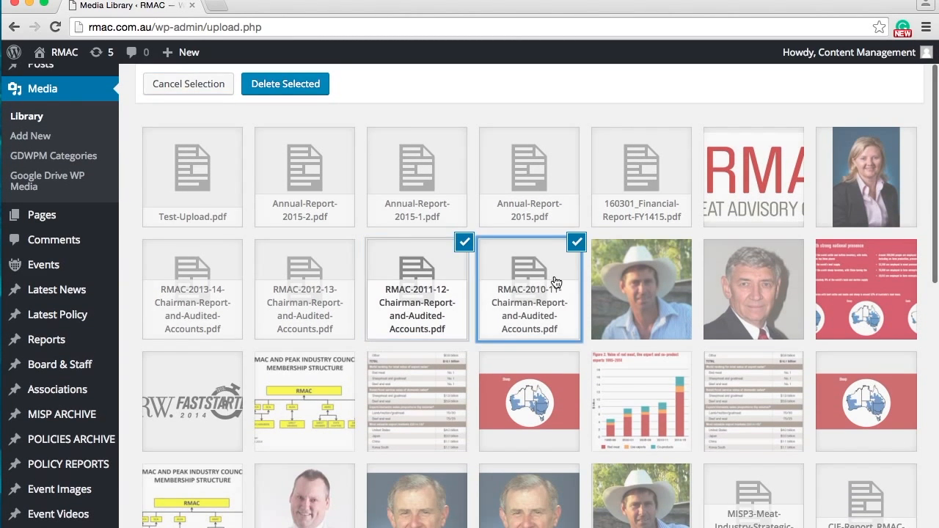
left_click(642, 279)
left_click(756, 273)
scroll(686, 151, "down", 4)
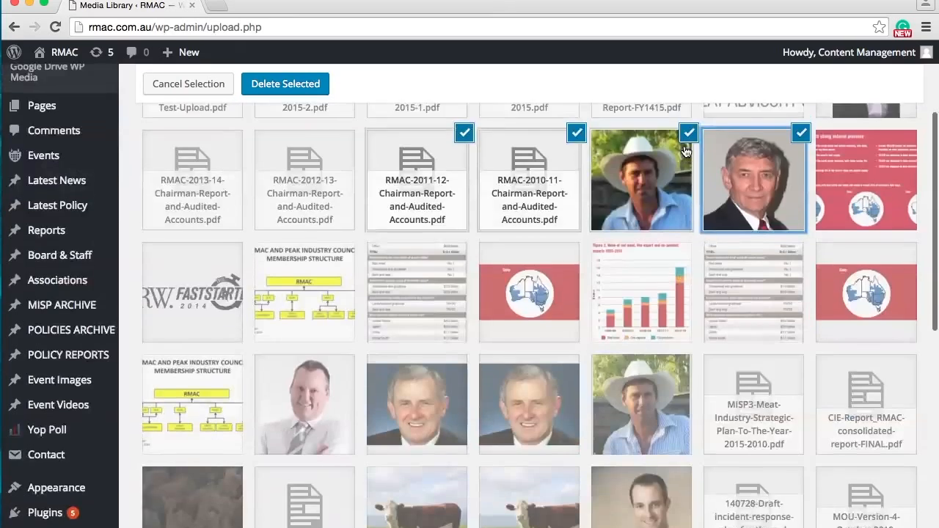
scroll(686, 149, "up", 5)
left_click(205, 136)
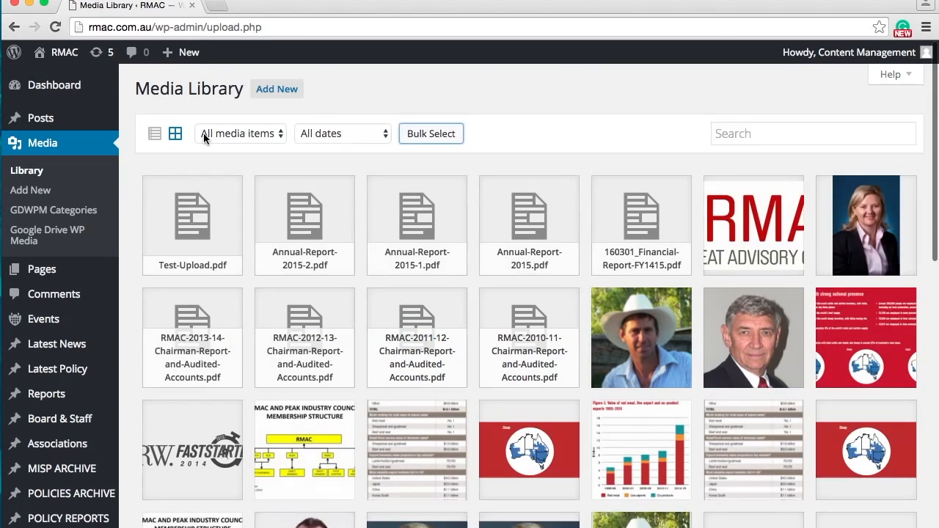
left_click(283, 155)
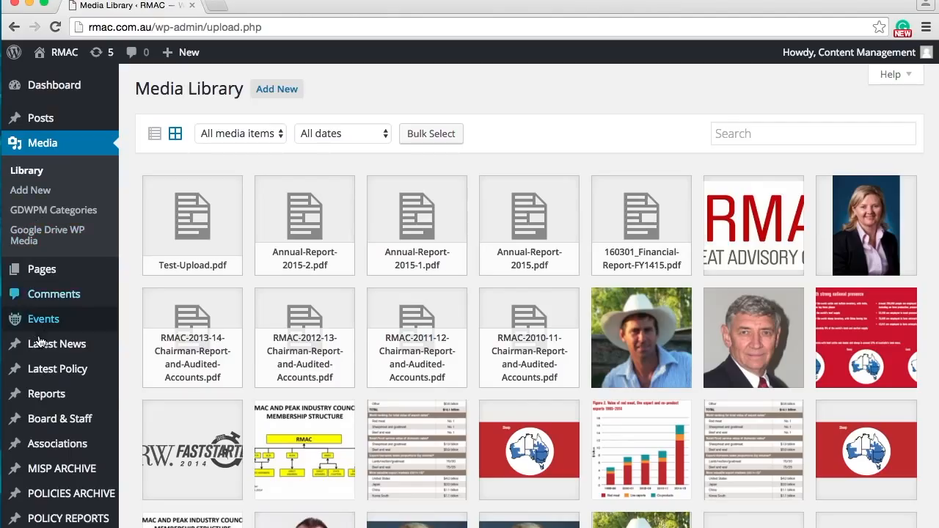
Go to the Latest News posts and start a new news item.
mouse_move(42, 353)
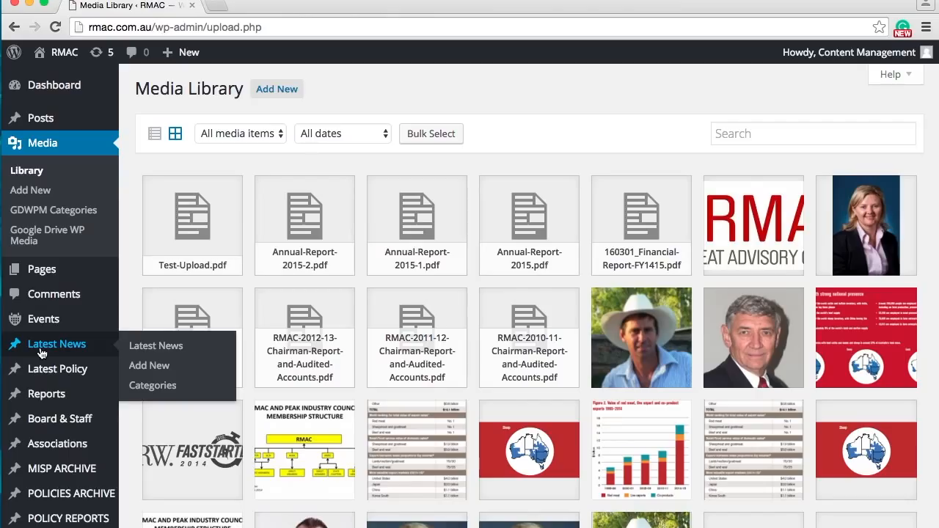
left_click(47, 349)
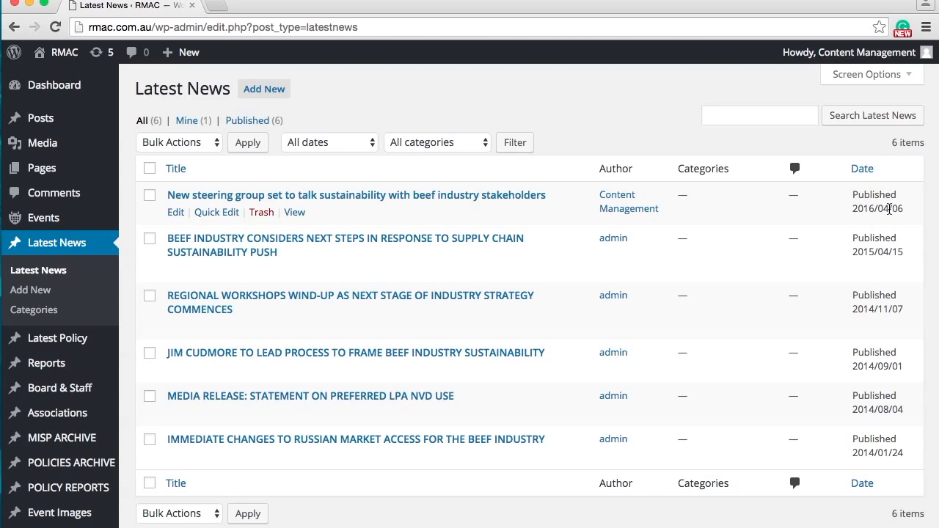
left_click(938, 0)
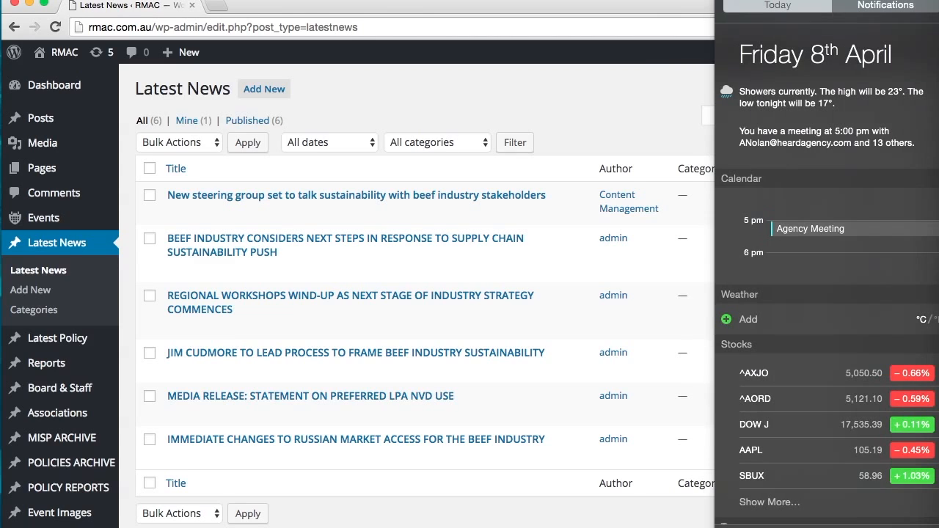
left_click(938, 1)
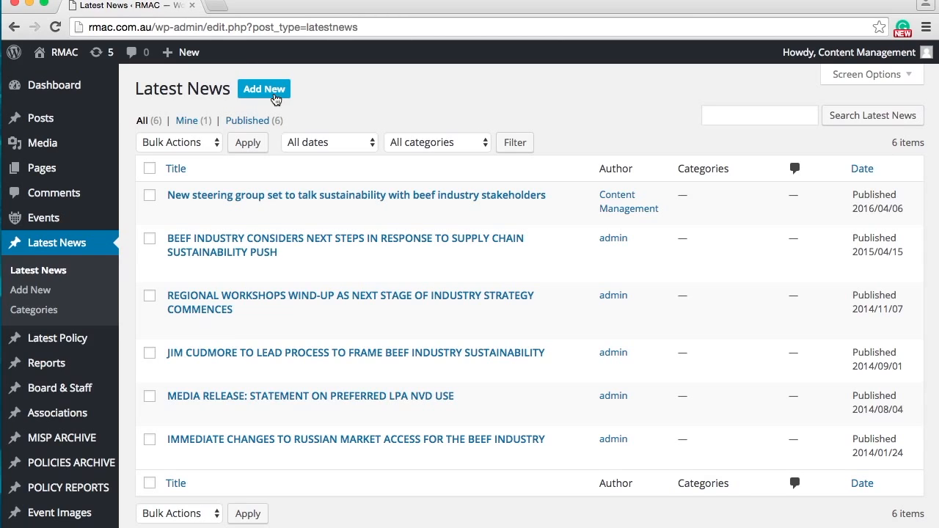
left_click(273, 92)
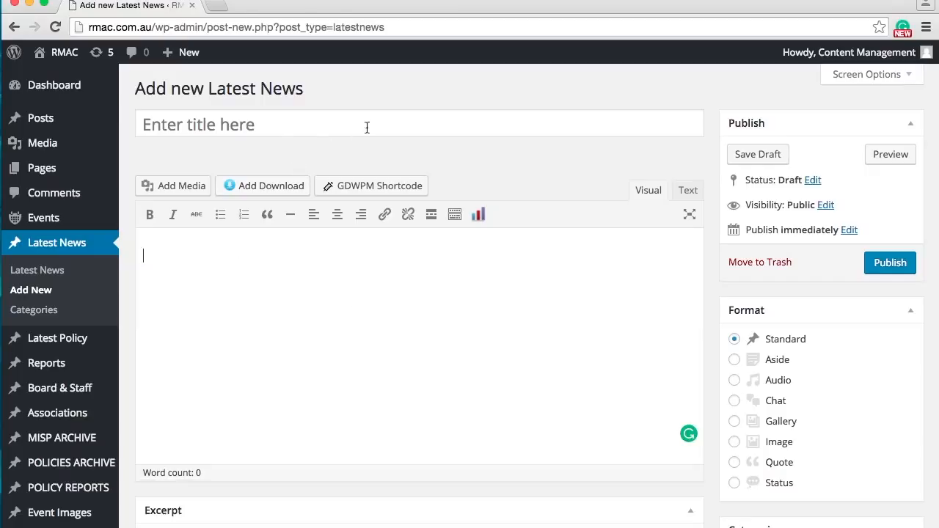
Title the news item "Test News" and write "This is a test post." as its body text.
left_click(270, 130)
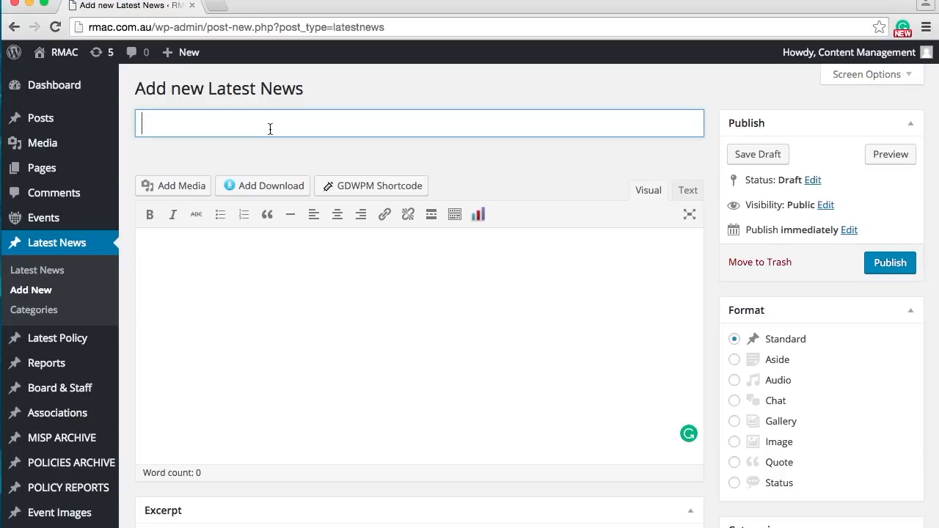
type("Test News")
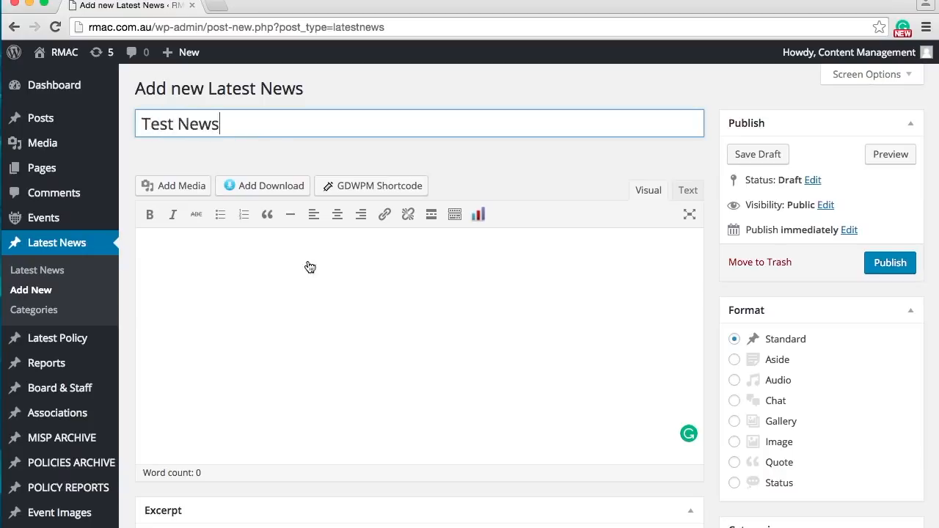
left_click(292, 266)
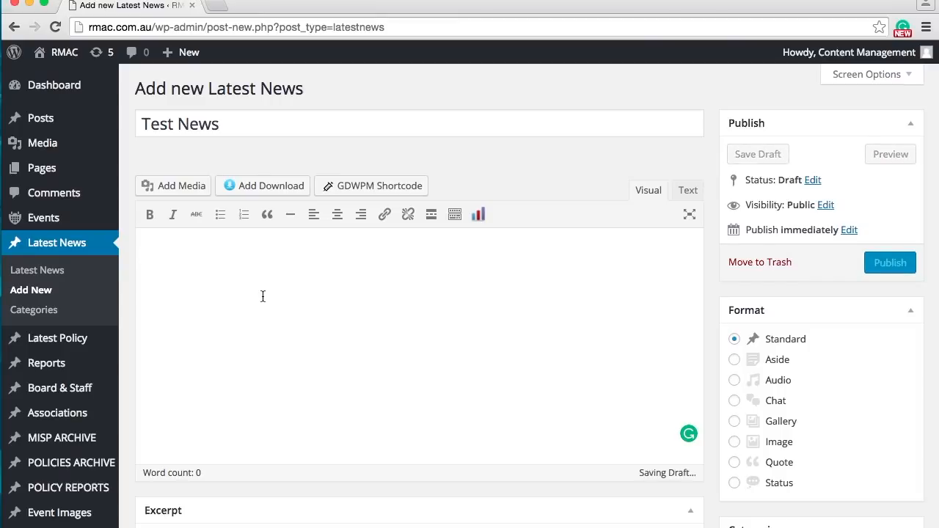
type("This is a test post.")
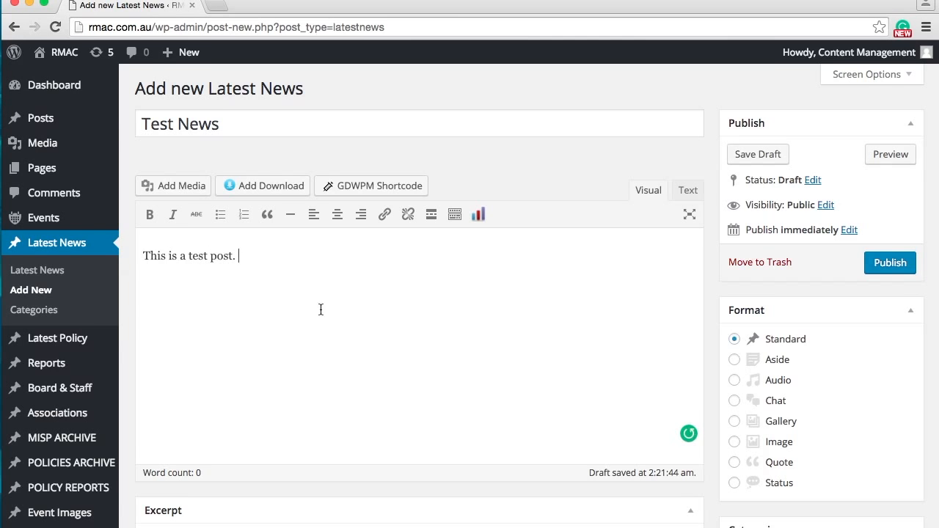
Add an empty line above the sentence in the news item's body.
scroll(337, 359, "down", 1)
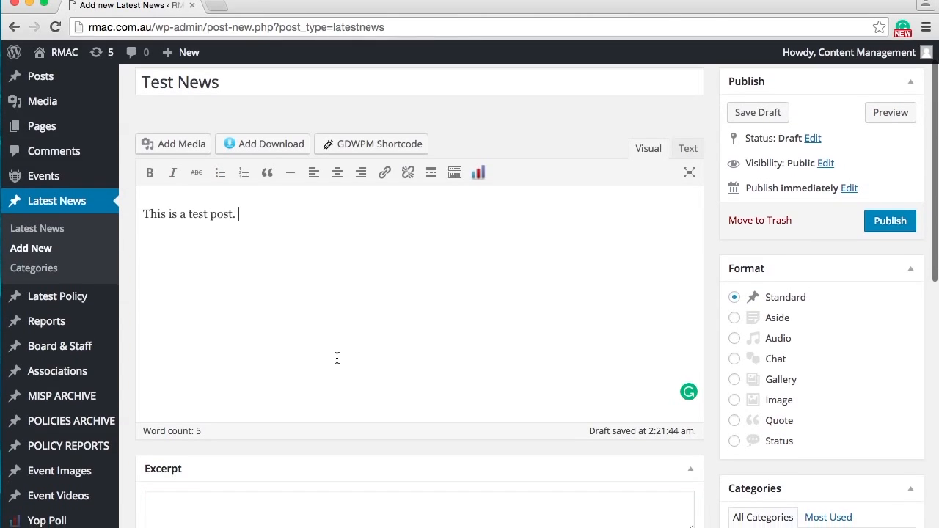
key("Return")
key("Return")
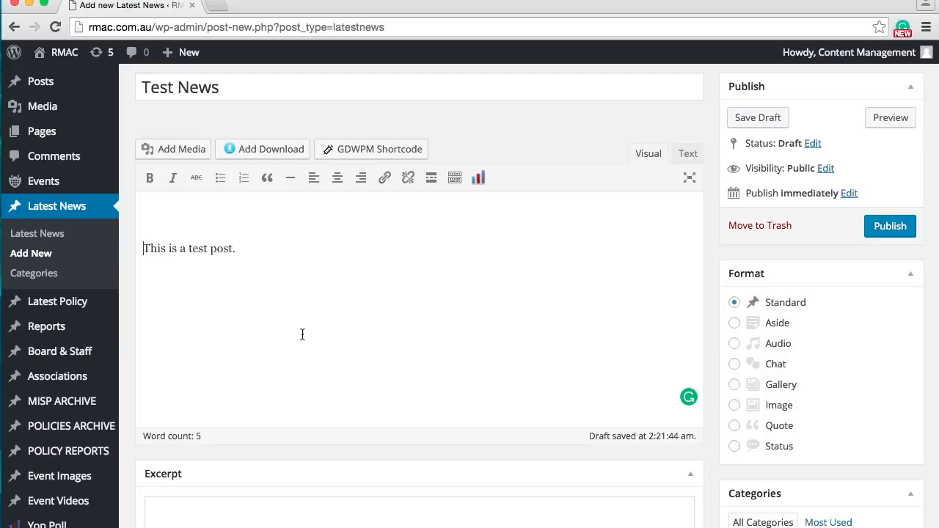
Try bold formatting on the sentence "This is a test post." and remove it again.
left_click_drag(237, 248, 147, 235)
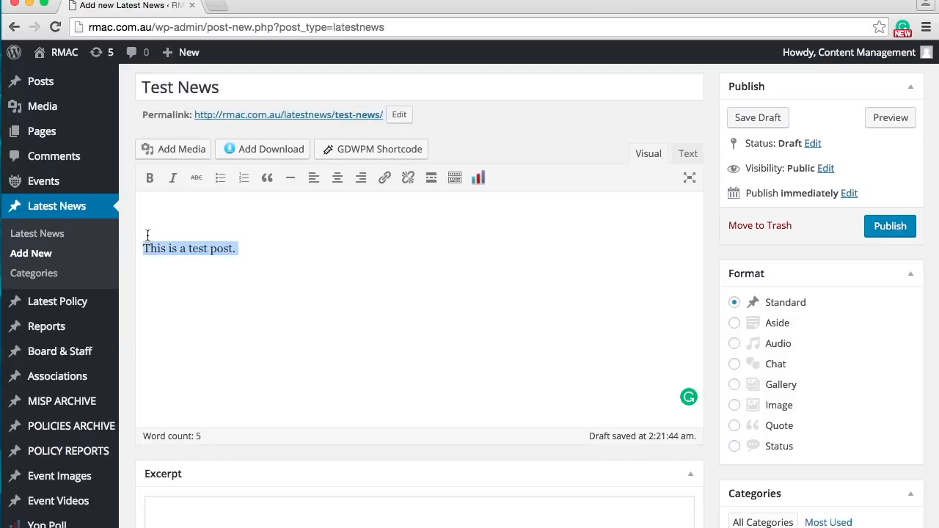
left_click(149, 177)
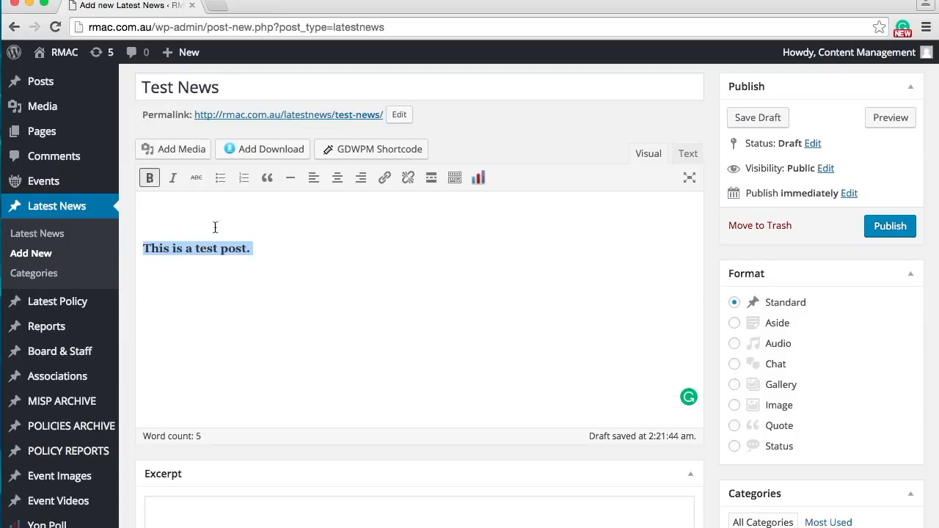
left_click(152, 187)
left_click(192, 228)
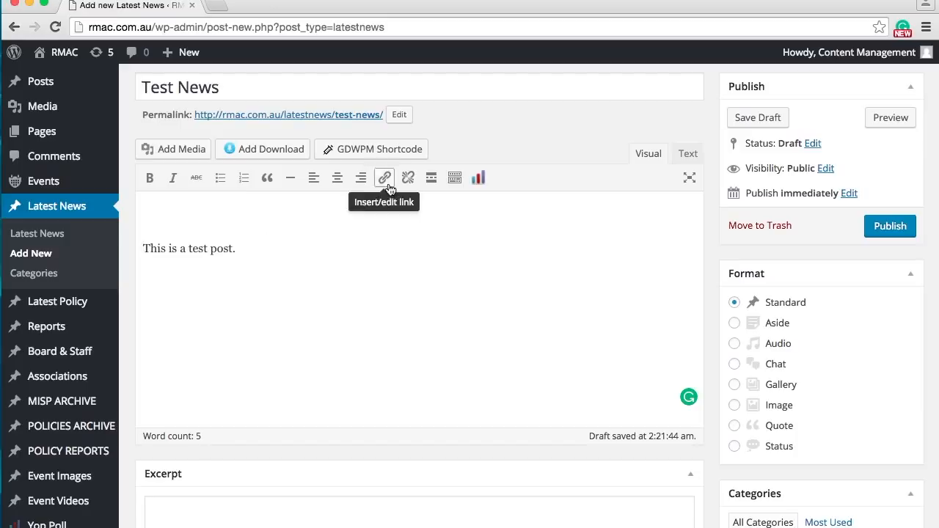
Insert the 120 × 138 portrait of the man in a white shirt and grey tie from the Media Library above the body sentence.
left_click(250, 253)
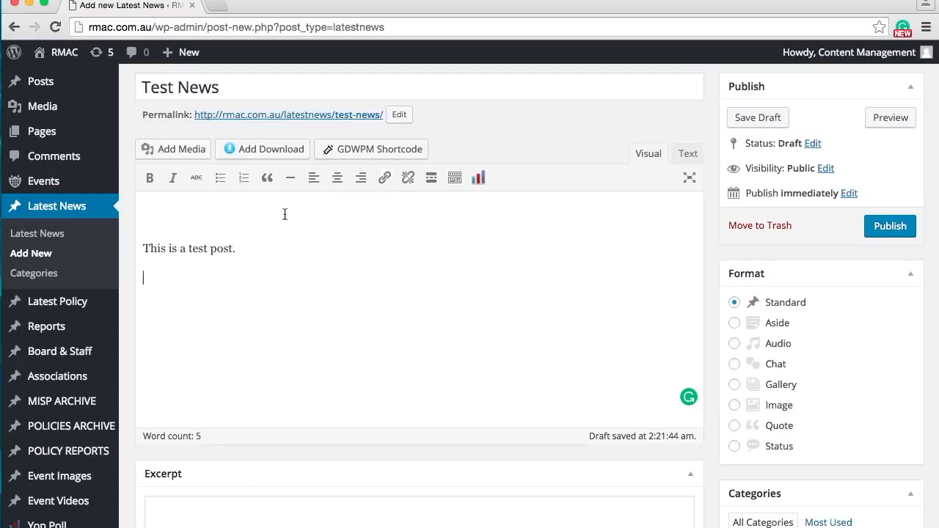
left_click(182, 221)
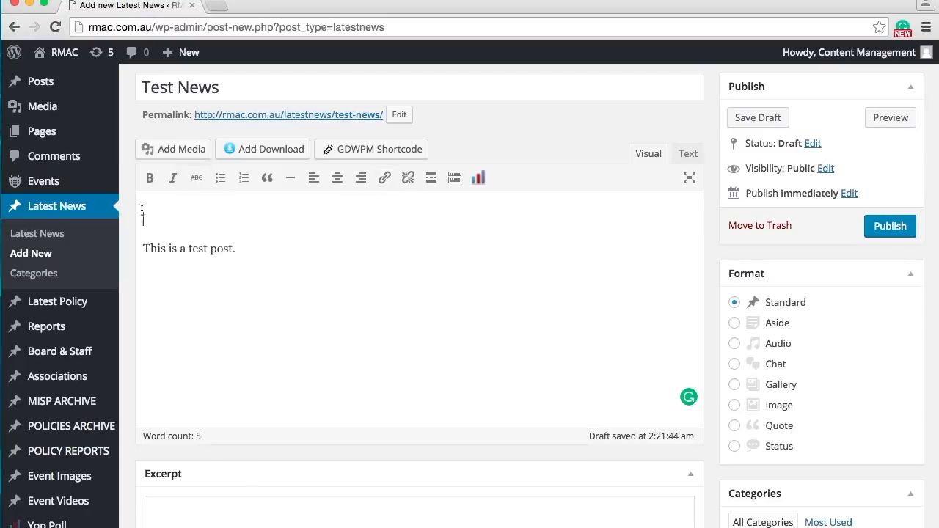
left_click(187, 154)
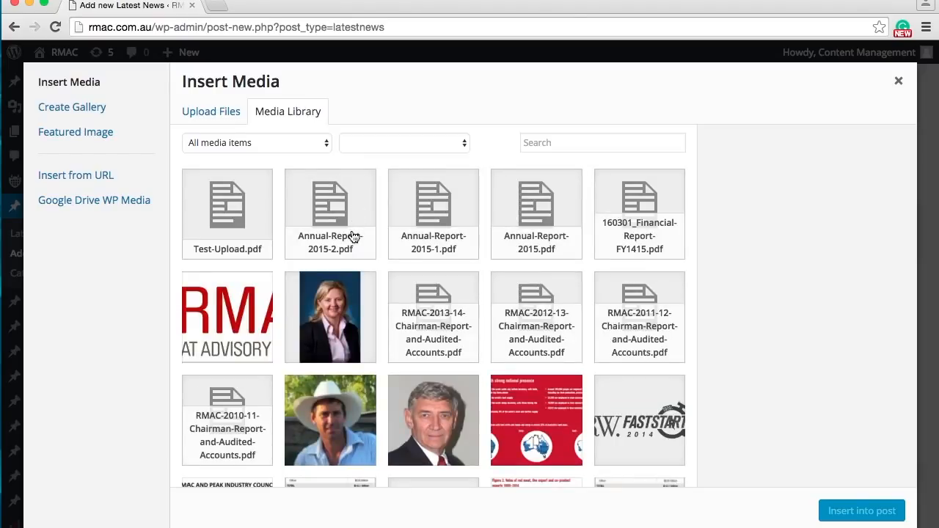
scroll(353, 236, "down", 5)
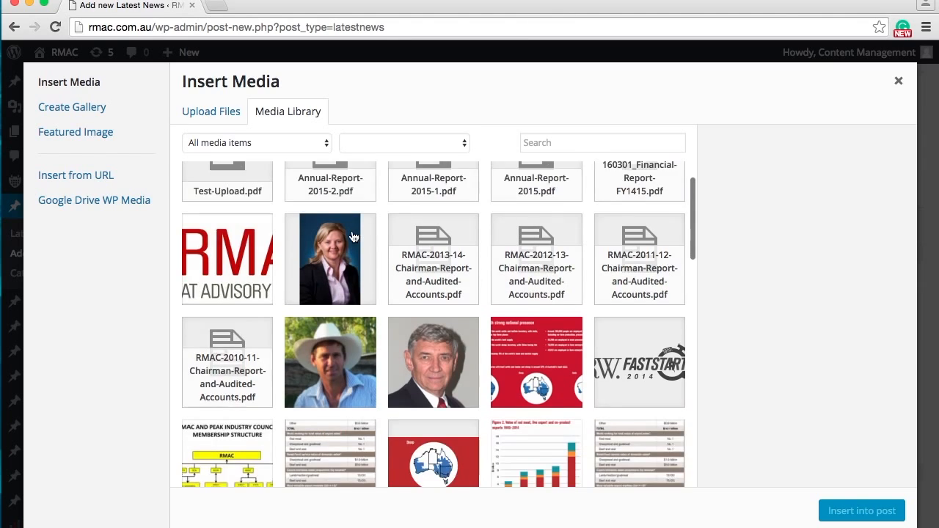
scroll(353, 235, "down", 6)
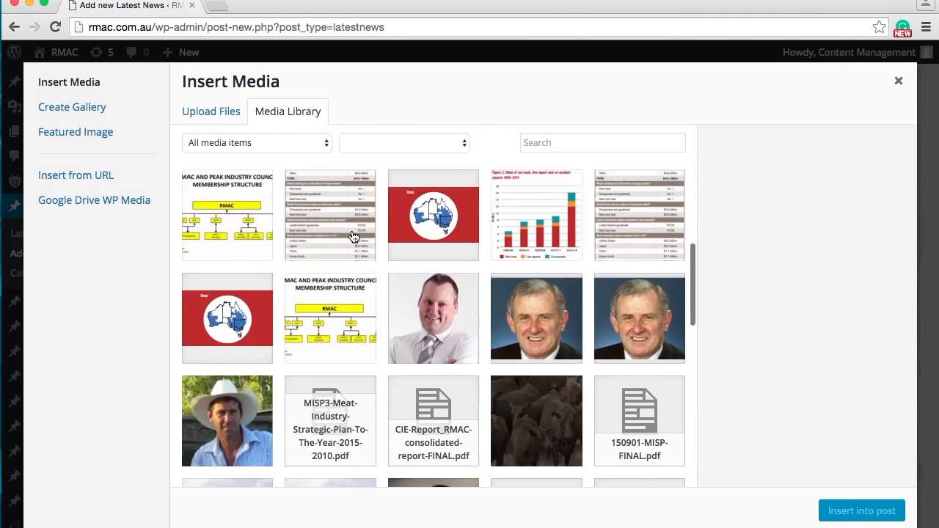
left_click(463, 216)
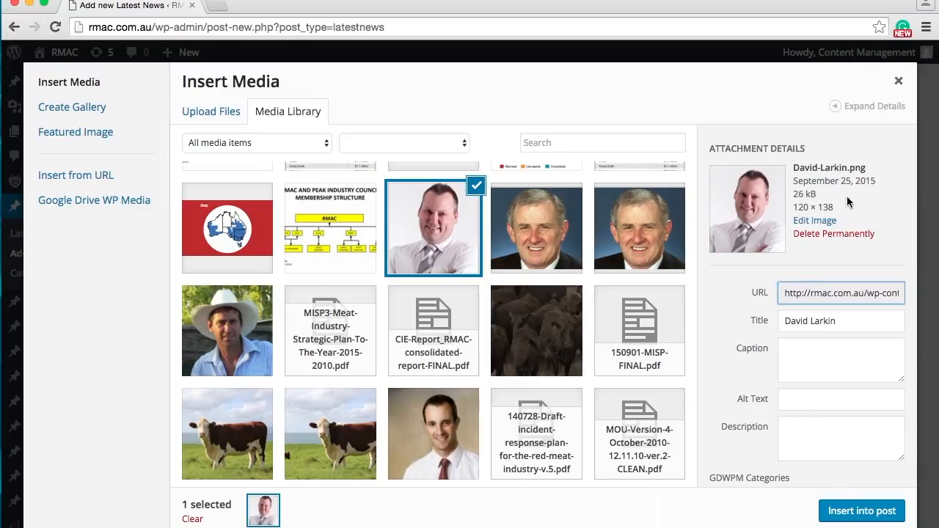
left_click(862, 514)
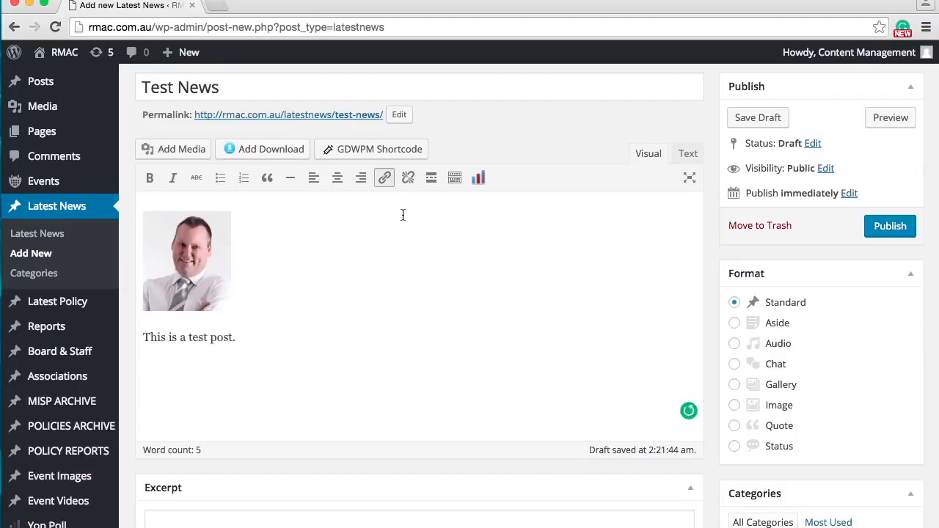
Try centre and right alignment on the inserted portrait, and set it to align left beside the body text.
left_click(221, 262)
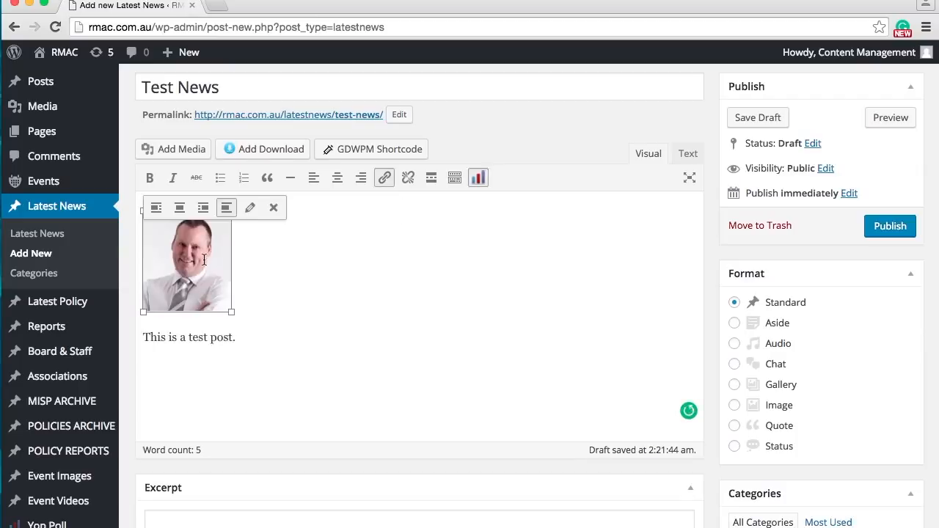
left_click(179, 208)
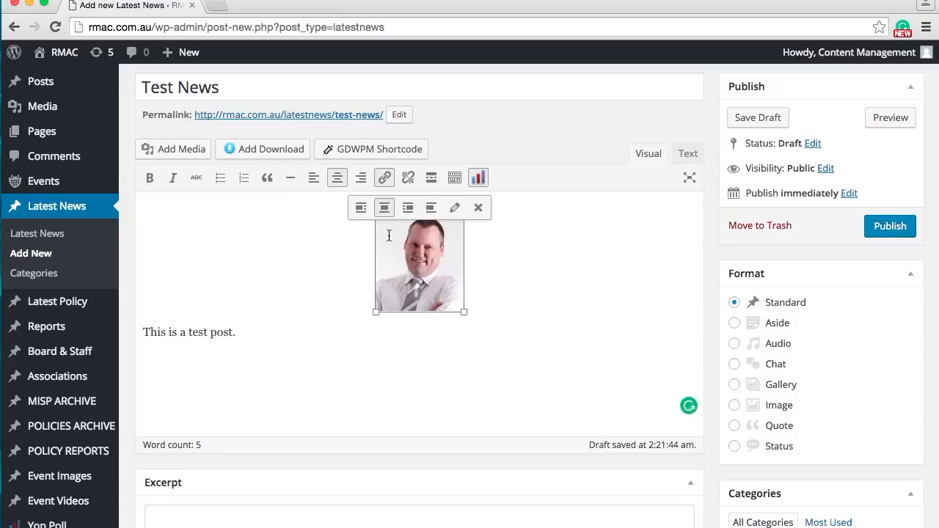
left_click(407, 206)
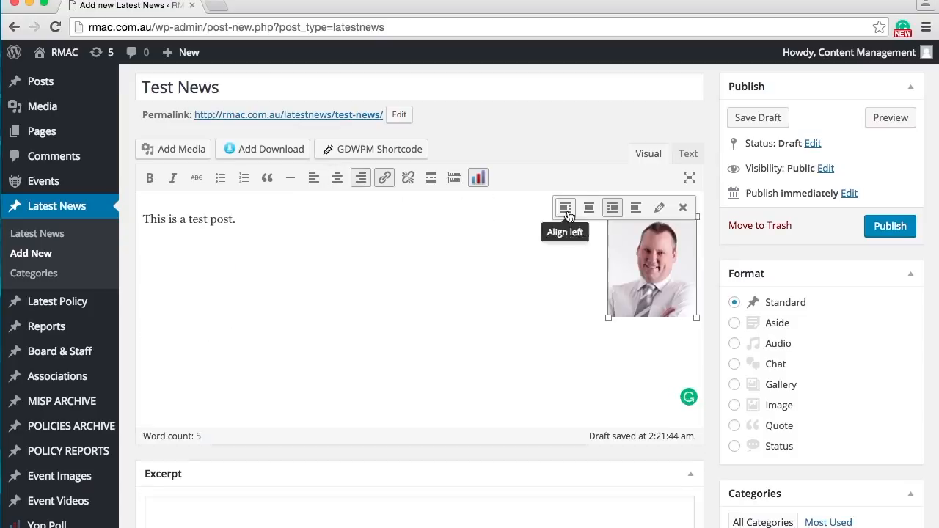
left_click(566, 208)
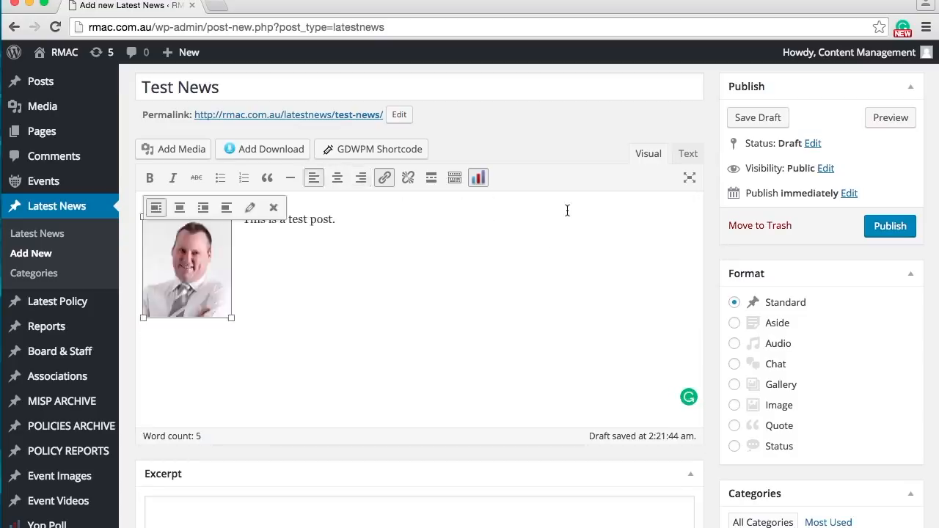
left_click(299, 254)
left_click_drag(258, 220, 345, 281)
left_click(345, 281)
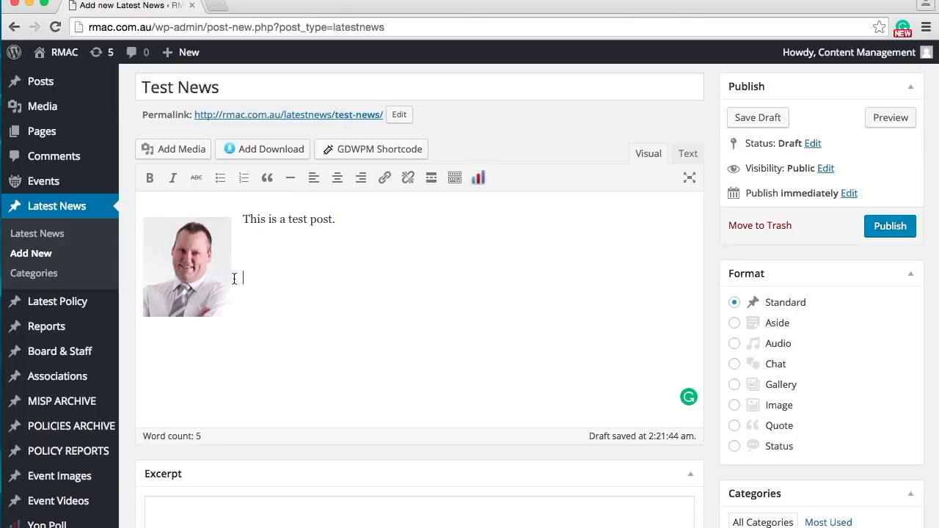
left_click(225, 269)
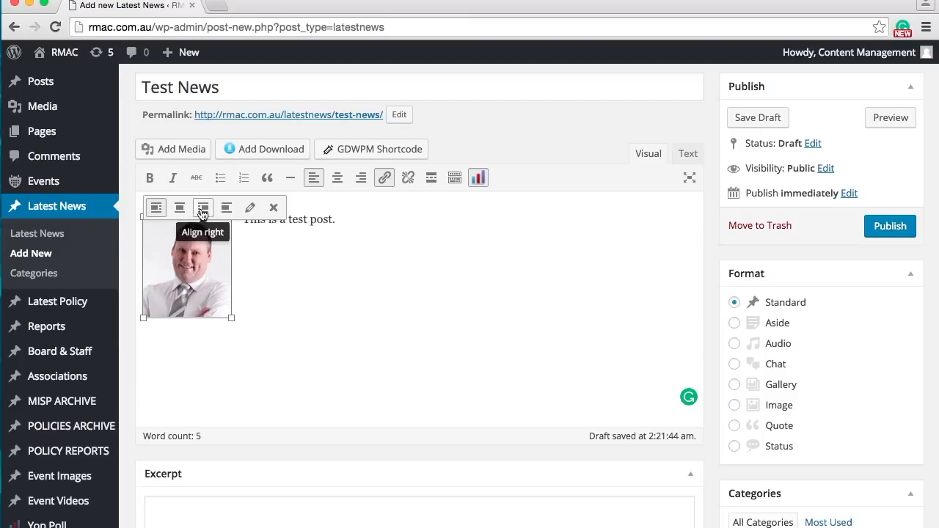
left_click(264, 231)
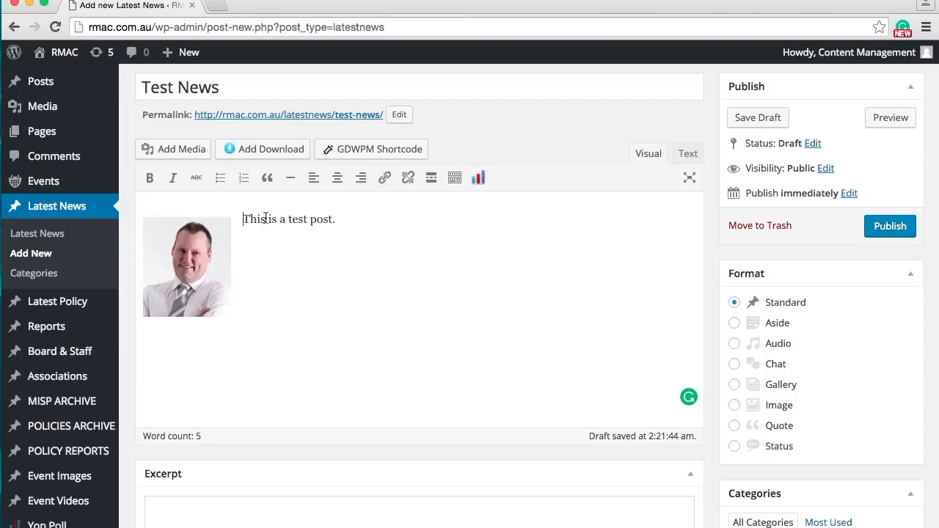
left_click_drag(245, 219, 333, 237)
left_click(351, 241)
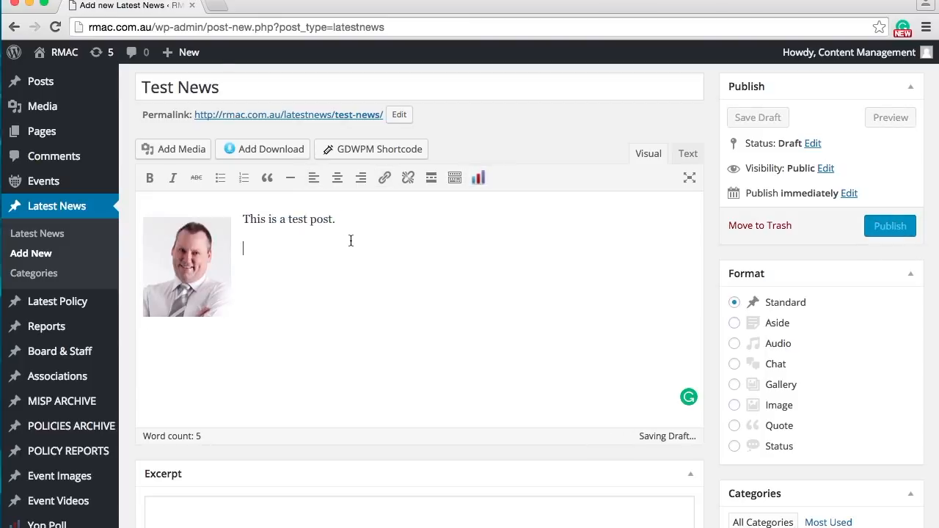
left_click(290, 220)
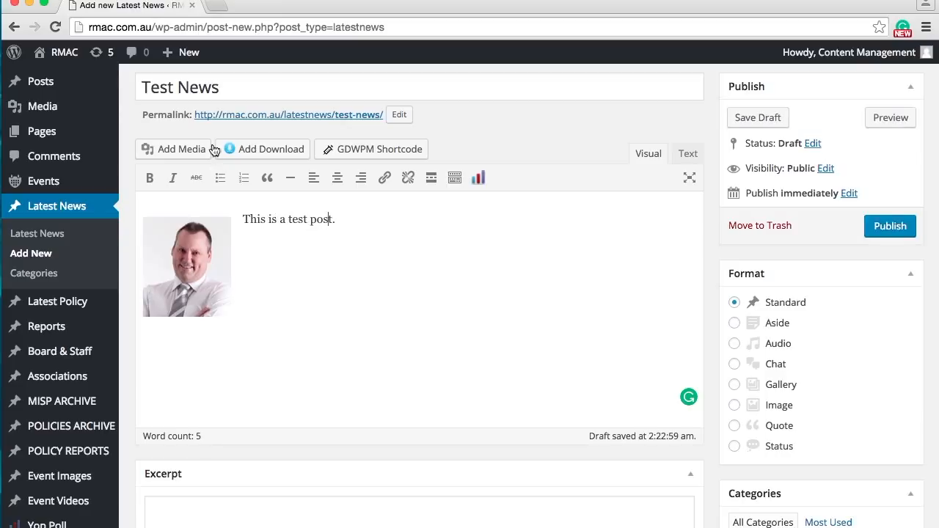
Open the link settings of the portrait in the news body and examine its destination URL.
left_click(221, 231)
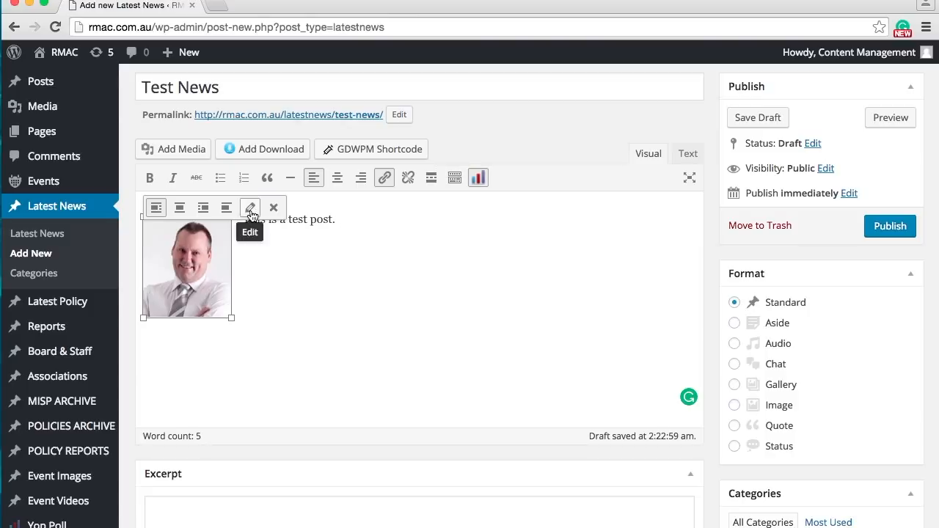
left_click(385, 177)
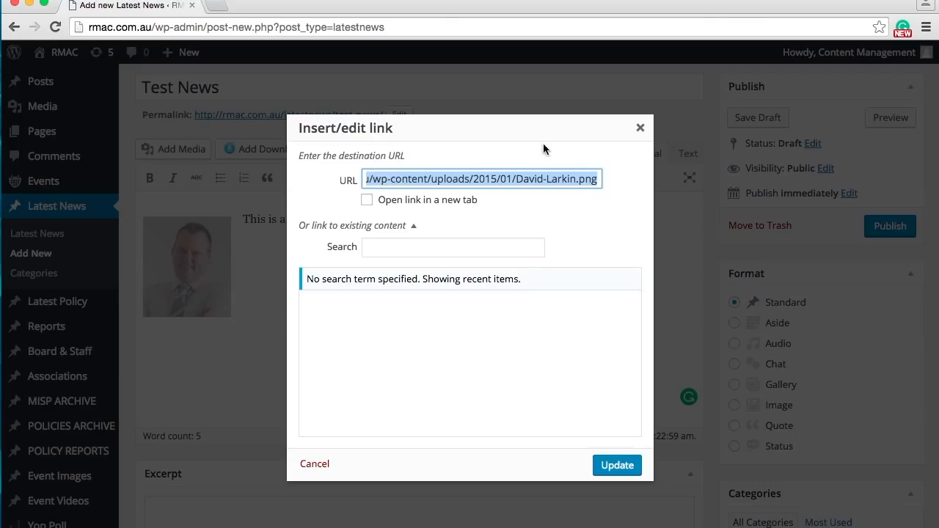
left_click_drag(388, 178, 278, 165)
left_click(599, 178)
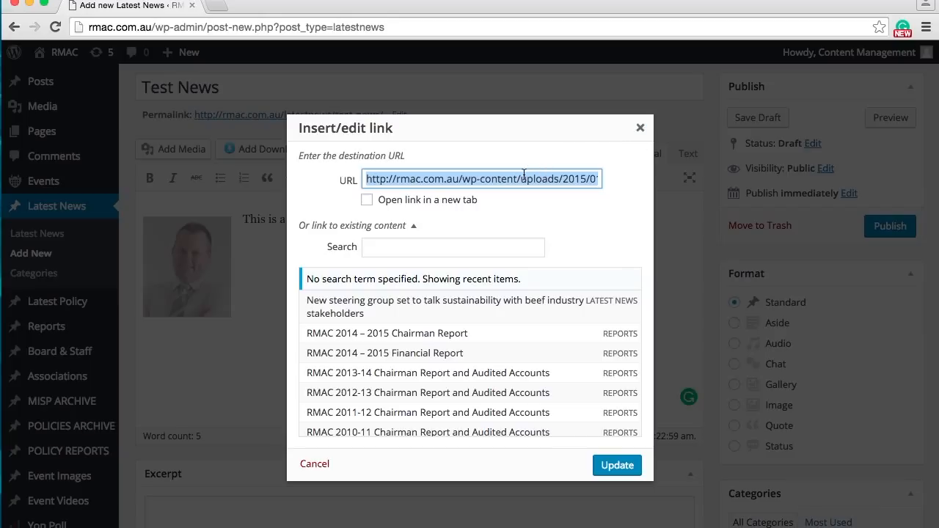
left_click(386, 183)
left_click_drag(388, 184, 563, 183)
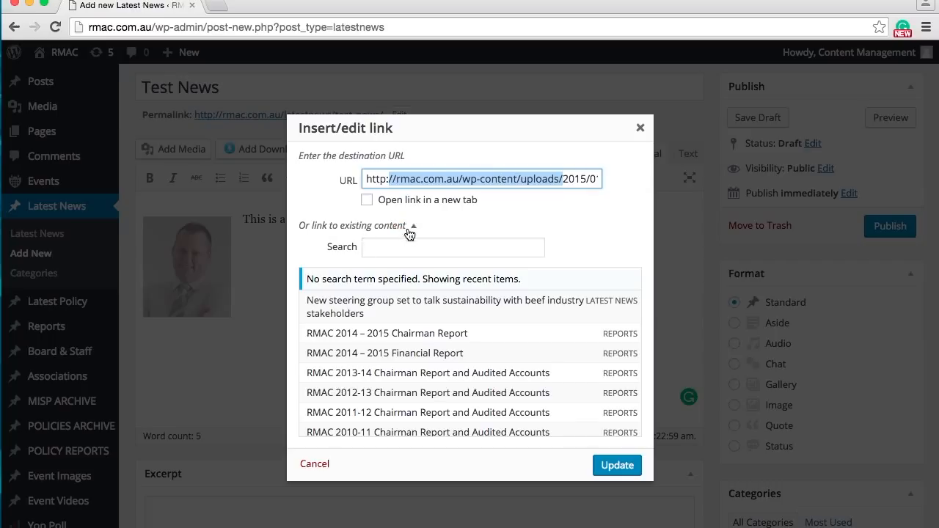
Try the existing Griffin Legal association page as the portrait's link target, and cancel the link change.
scroll(450, 318, "down", 3)
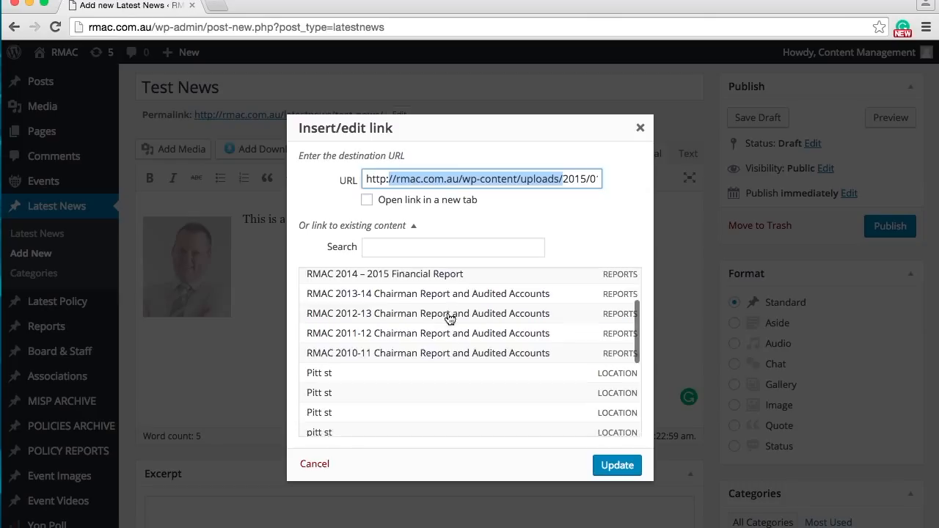
scroll(450, 318, "down", 4)
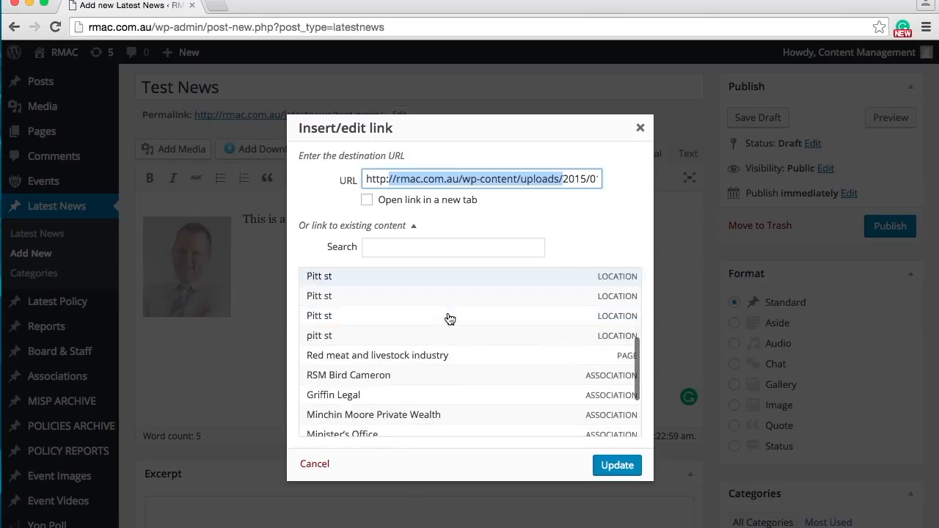
scroll(450, 318, "down", 1)
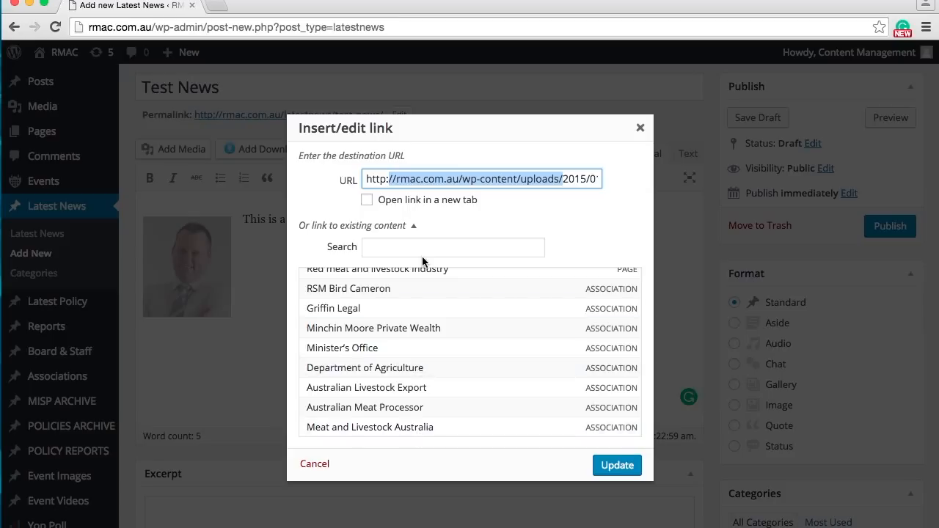
left_click(419, 306)
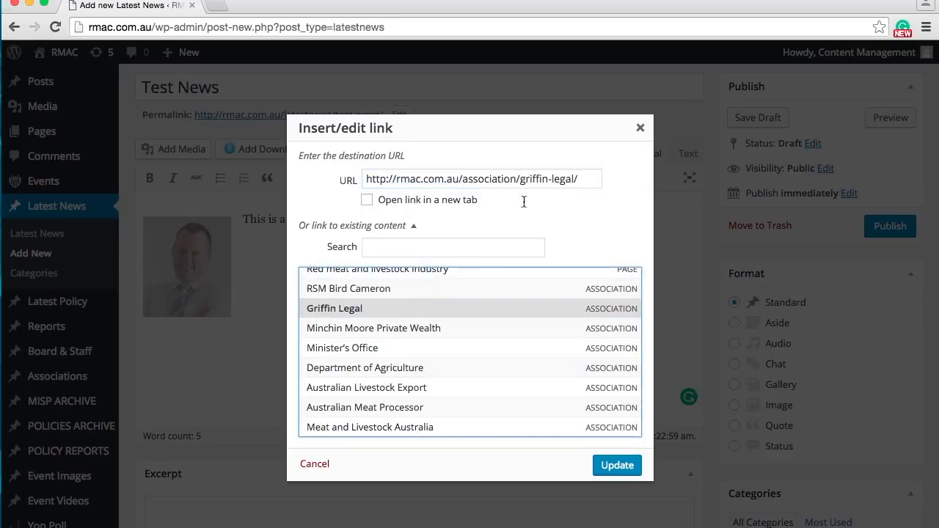
left_click(584, 179)
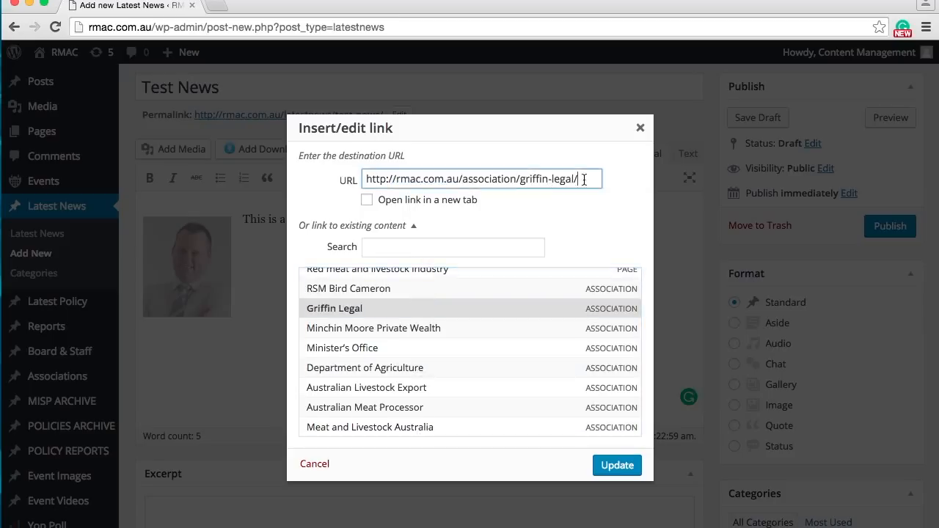
left_click(316, 464)
Delete the portrait from the news item's body.
left_click(323, 294)
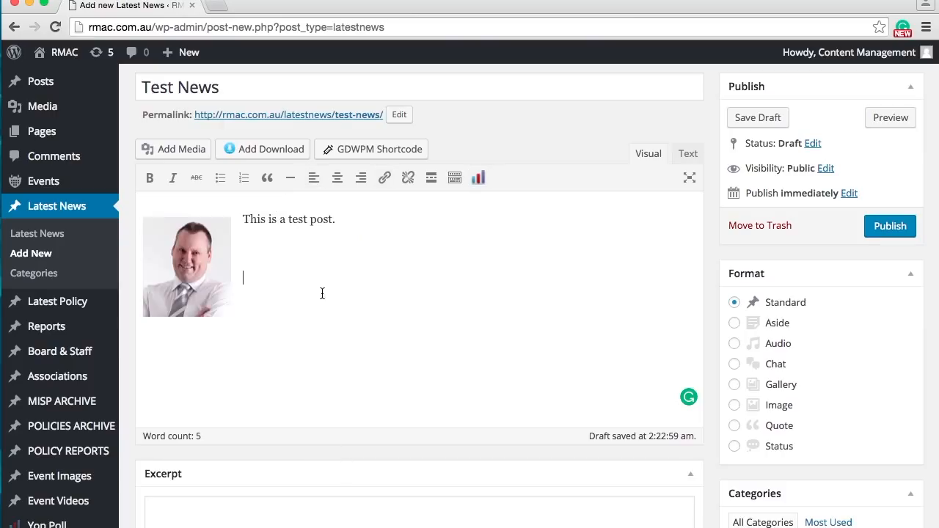
left_click(225, 278)
key("Delete")
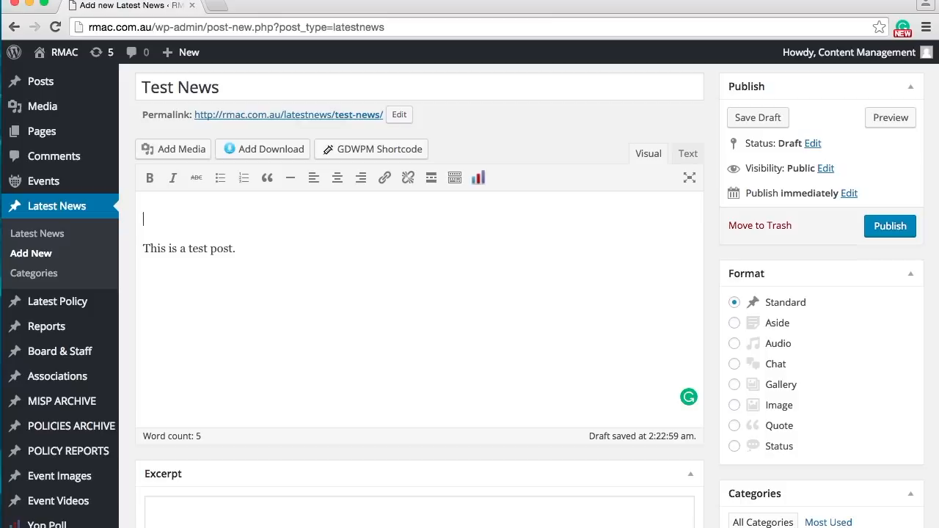
Start a download link for the news item with all Media Library files as the file location.
left_click(271, 150)
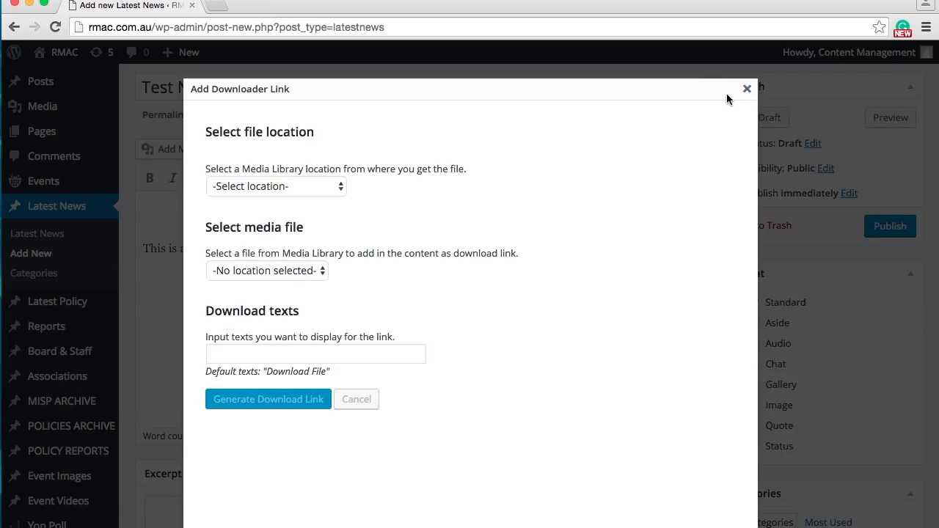
left_click(747, 89)
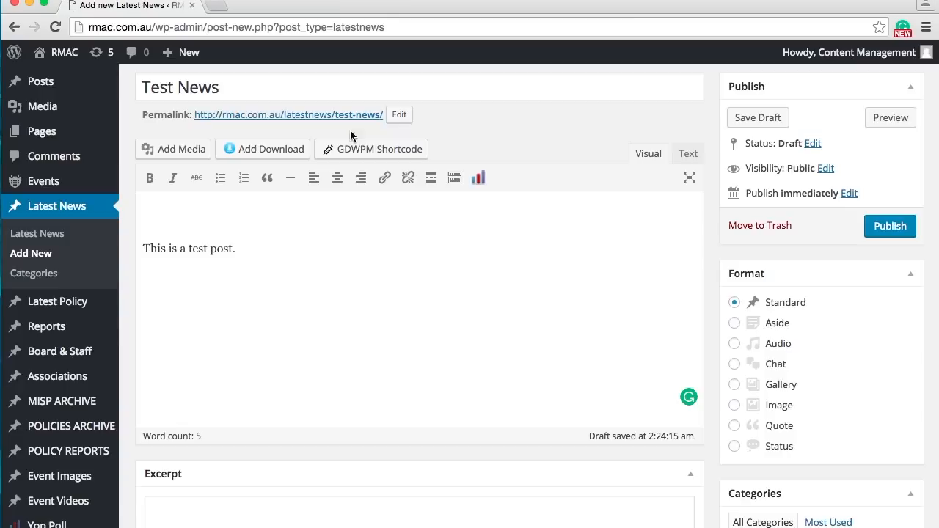
left_click(288, 149)
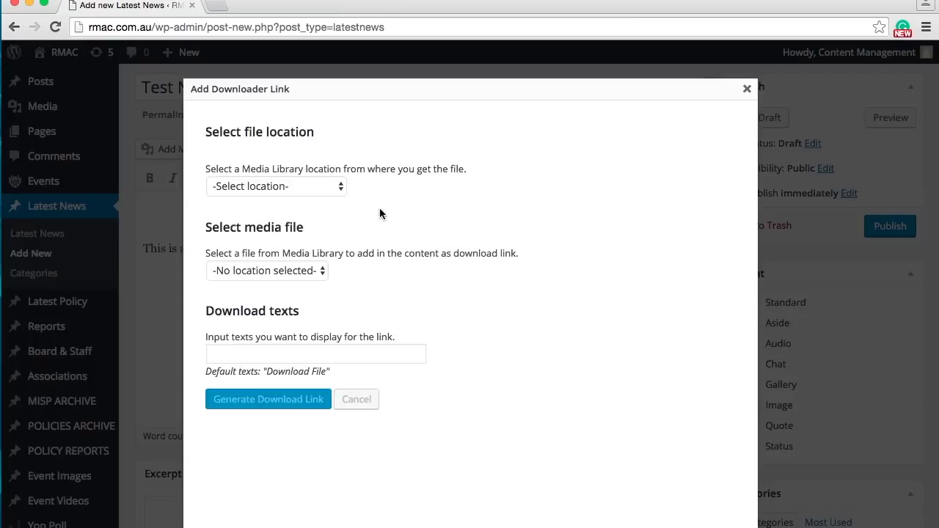
left_click(335, 188)
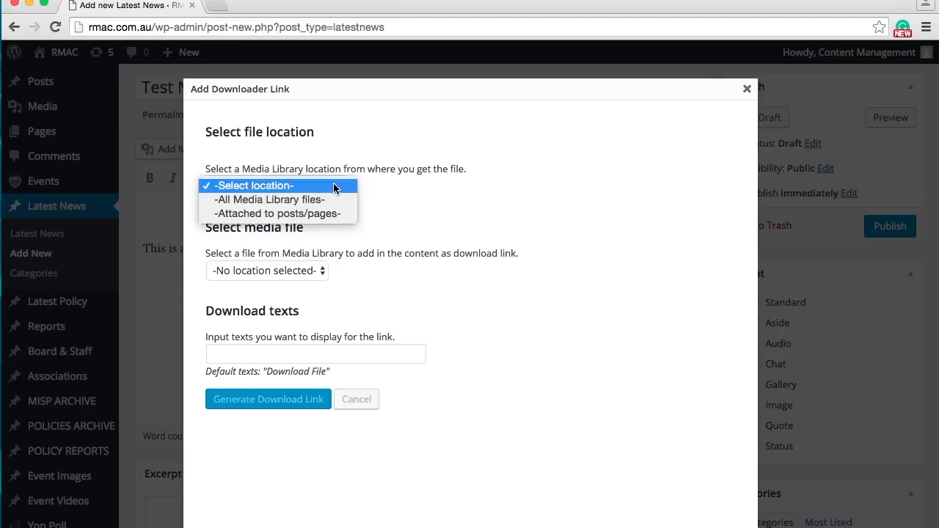
left_click(311, 199)
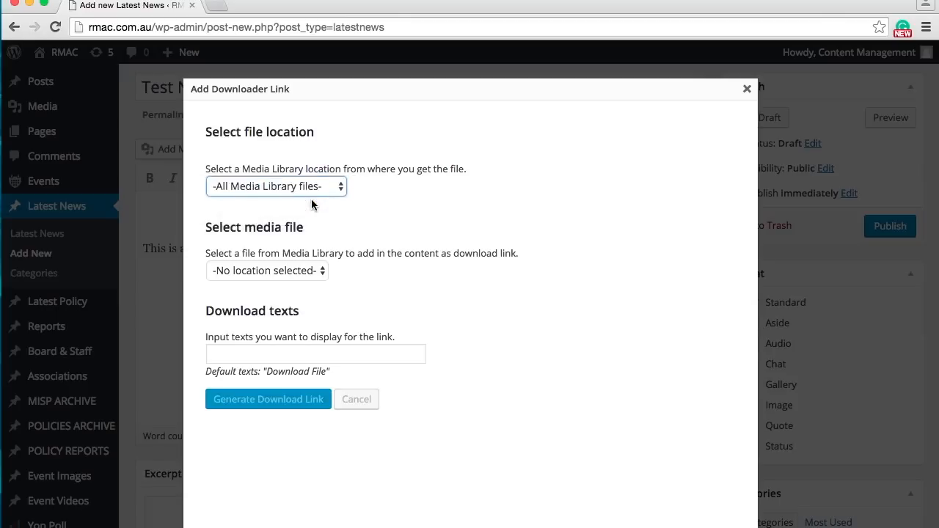
Choose the Test Upload PDF as the media file for the download link.
left_click(323, 273)
left_click(387, 270)
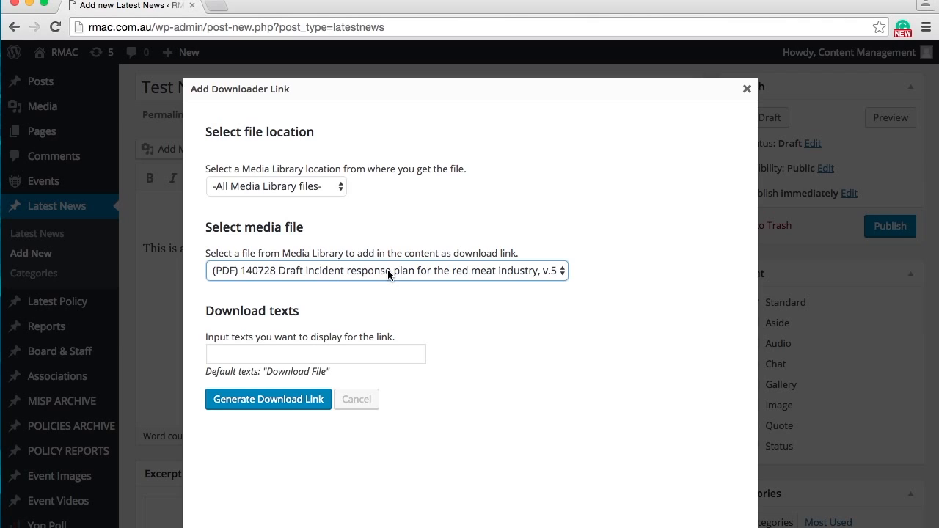
left_click(424, 271)
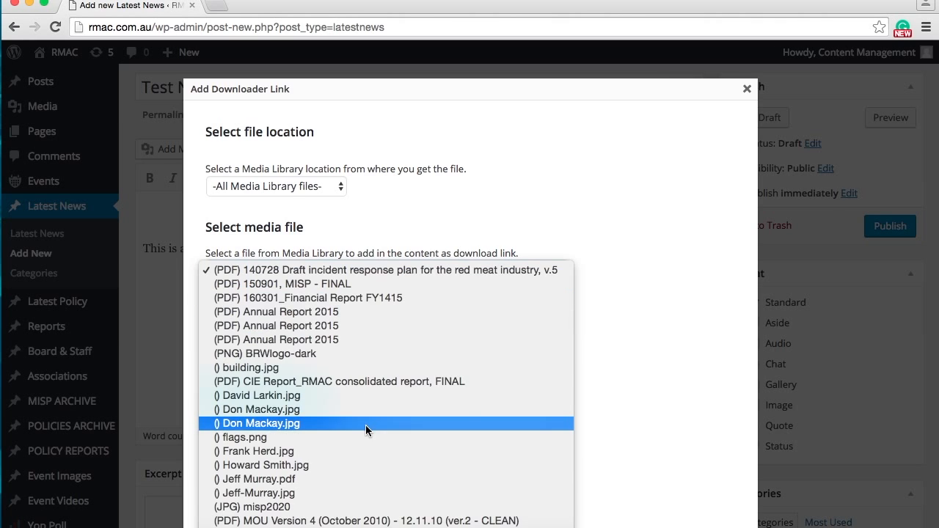
scroll(366, 425, "down", 3)
scroll(387, 311, "down", 5)
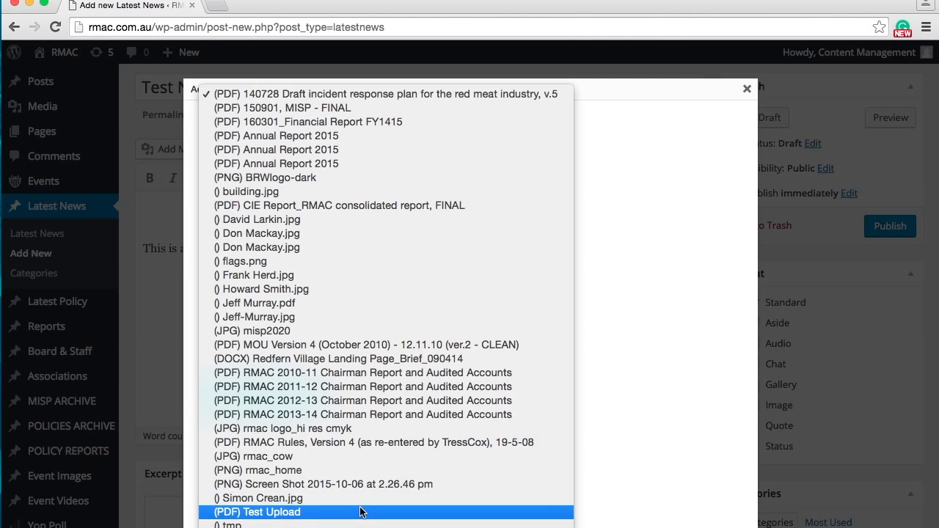
left_click(269, 514)
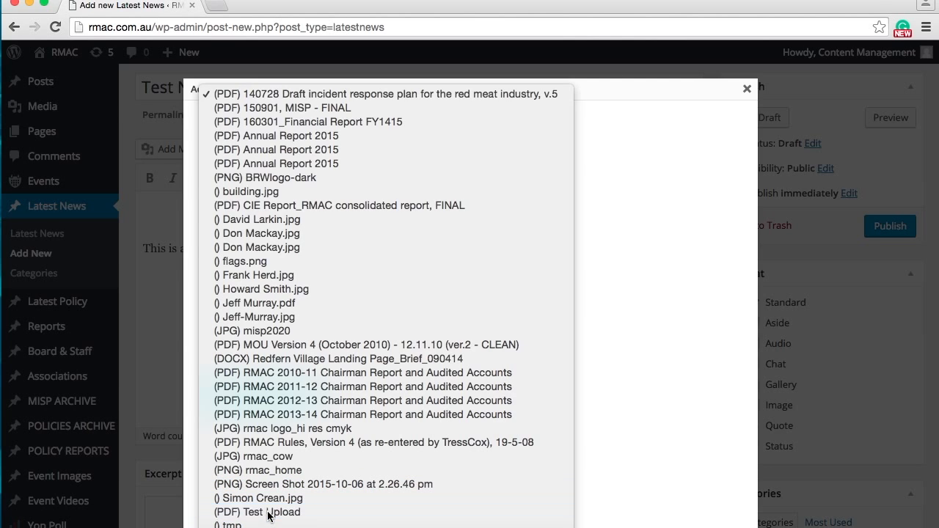
Set the download link's display text to "Test PDF Download" and generate the link in the body.
left_click(333, 362)
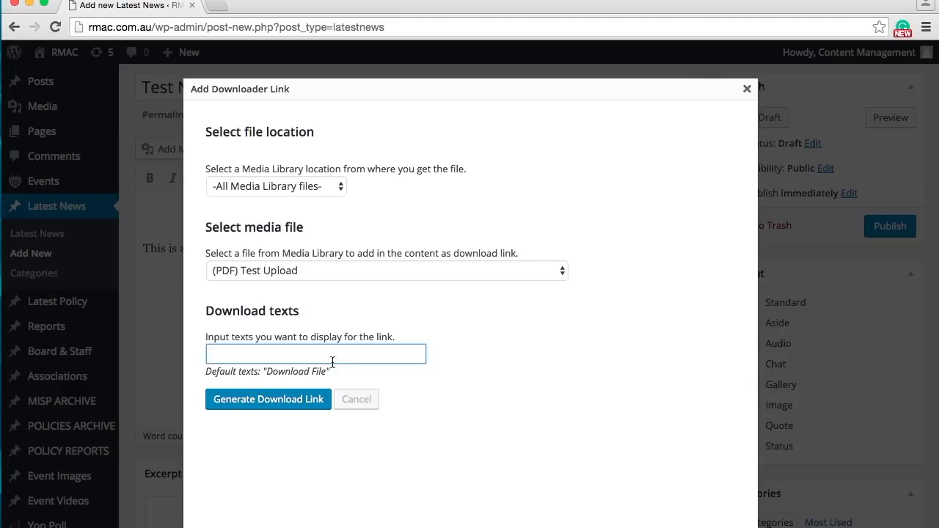
type("Test Upload")
key("BackSpace")
key("BackSpace")
key("BackSpace")
key("BackSpace")
key("BackSpace")
key("BackSpace")
type("PDF Dwoanlo")
key("BackSpace")
key("BackSpace")
key("BackSpace")
key("BackSpace")
key("BackSpace")
key("BackSpace")
type("ownload")
left_click(292, 401)
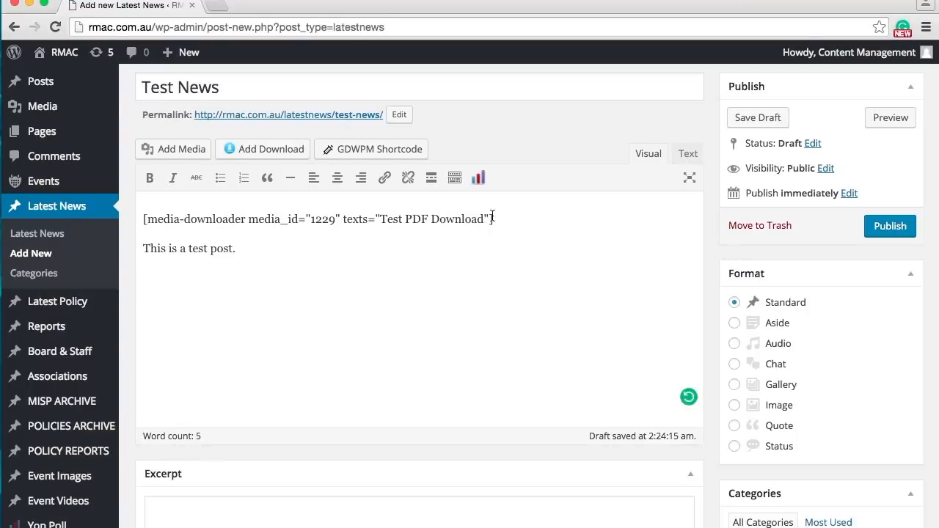
Examine the display text and media ID in the inserted media-downloader shortcode.
left_click_drag(486, 218, 383, 221)
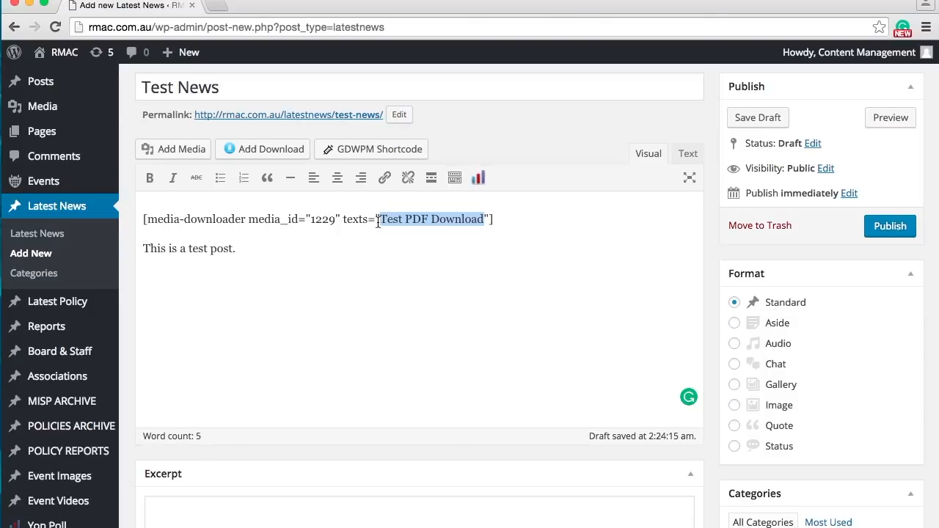
left_click(380, 220)
left_click_drag(390, 220, 488, 219)
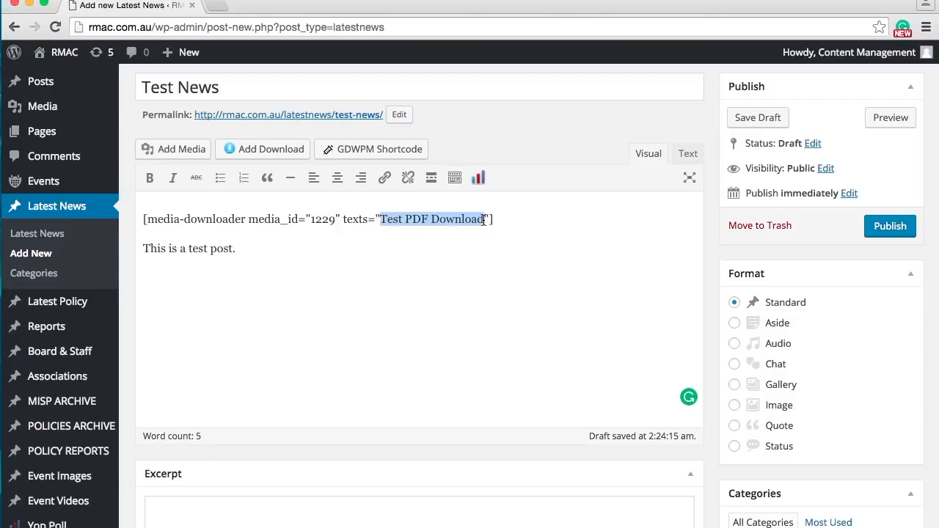
left_click(432, 218)
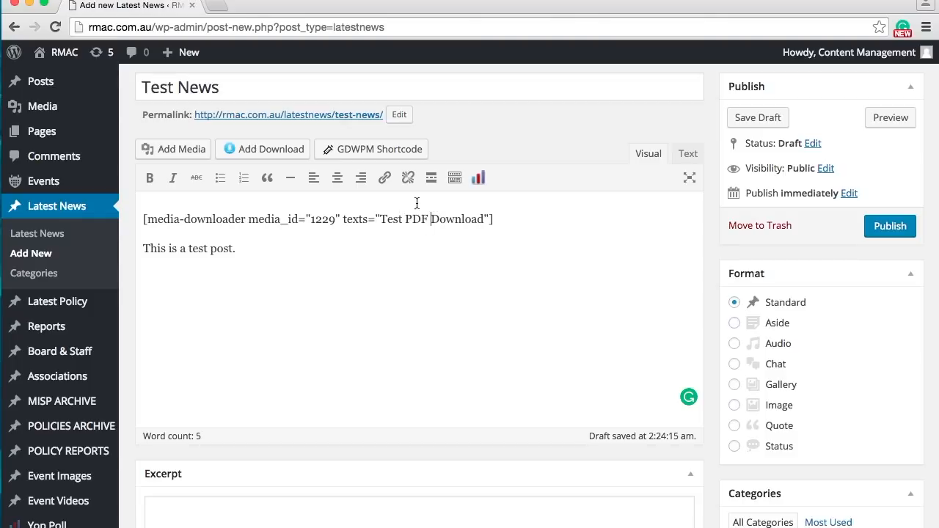
left_click(341, 220)
left_click_drag(336, 220, 302, 222)
left_click(531, 238)
Delete the media-downloader shortcode line above the sentence "This is a test post.".
triple_click(223, 207)
key("BackSpace")
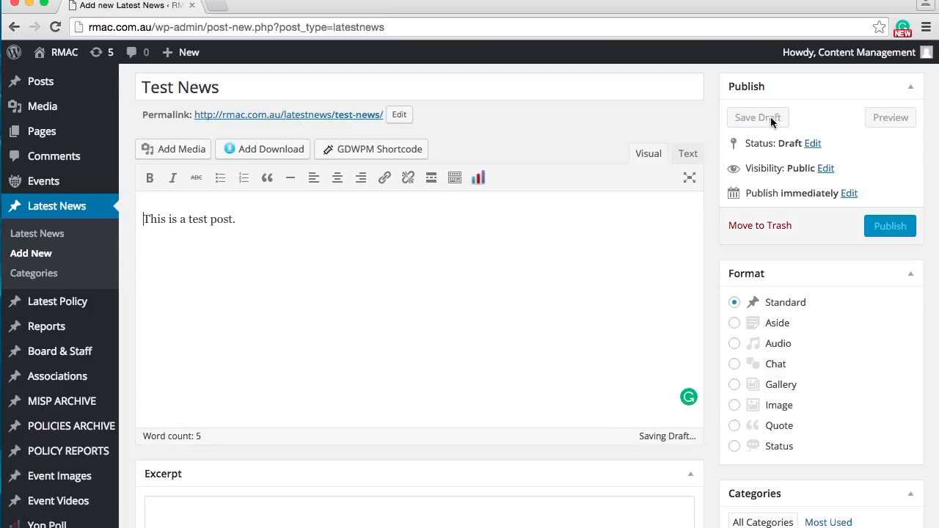
left_click(622, 219)
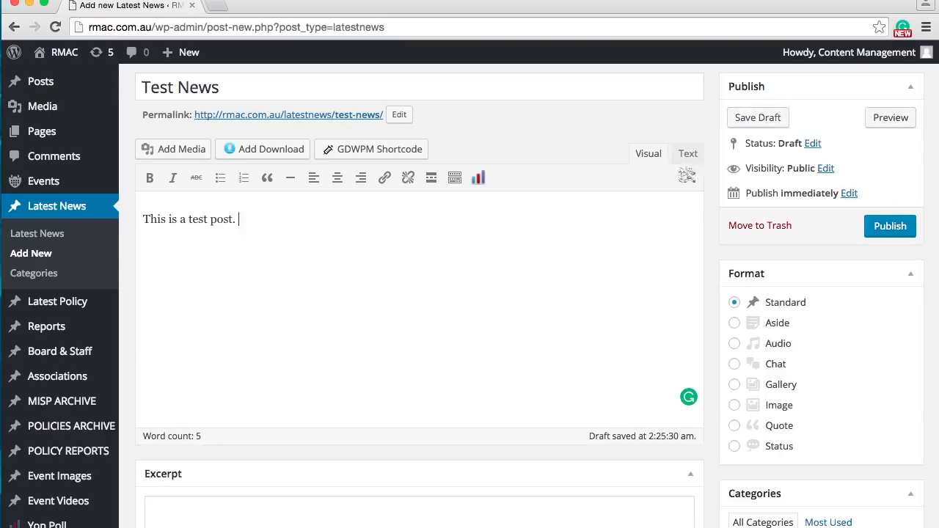
scroll(557, 263, "up", 1)
scroll(557, 263, "down", 2)
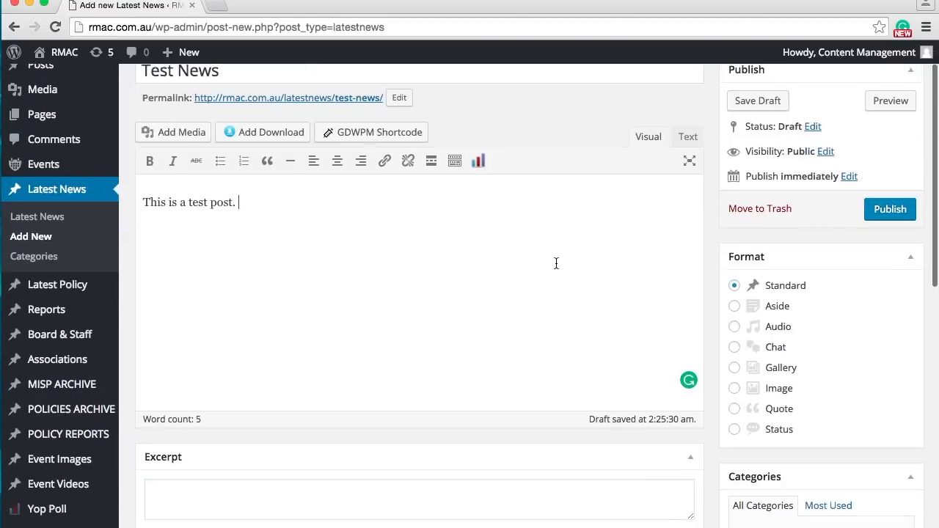
Leave the unsaved Test News post and return to the Latest News list.
left_click(13, 27)
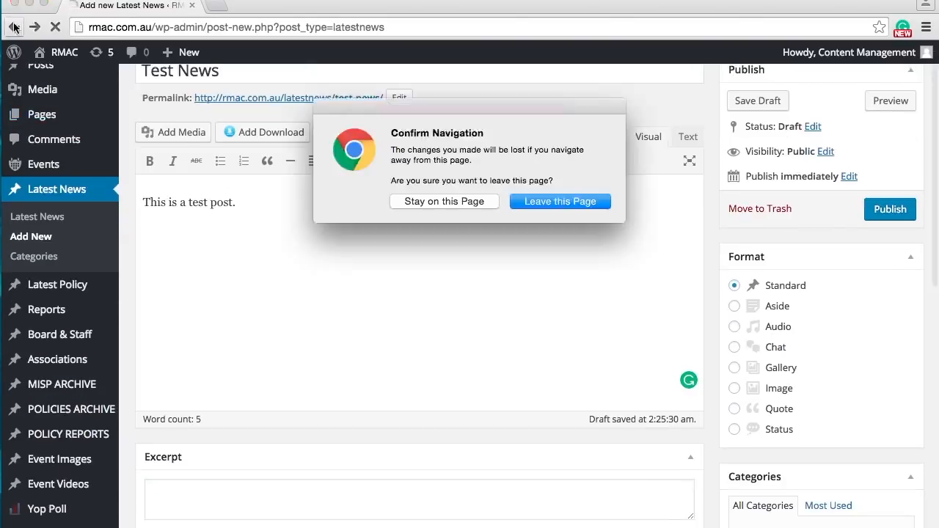
left_click(535, 203)
left_click(535, 202)
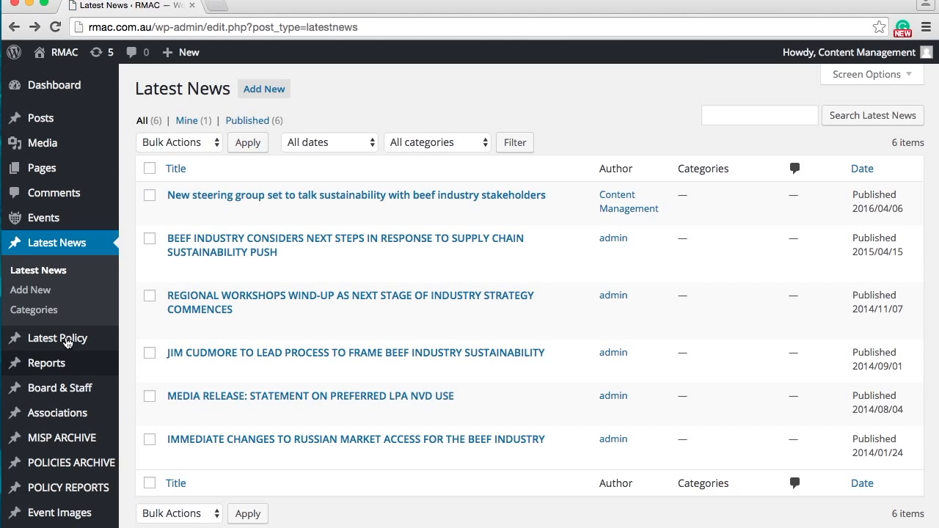
View the Latest Policy list and open the Reports list.
mouse_move(68, 339)
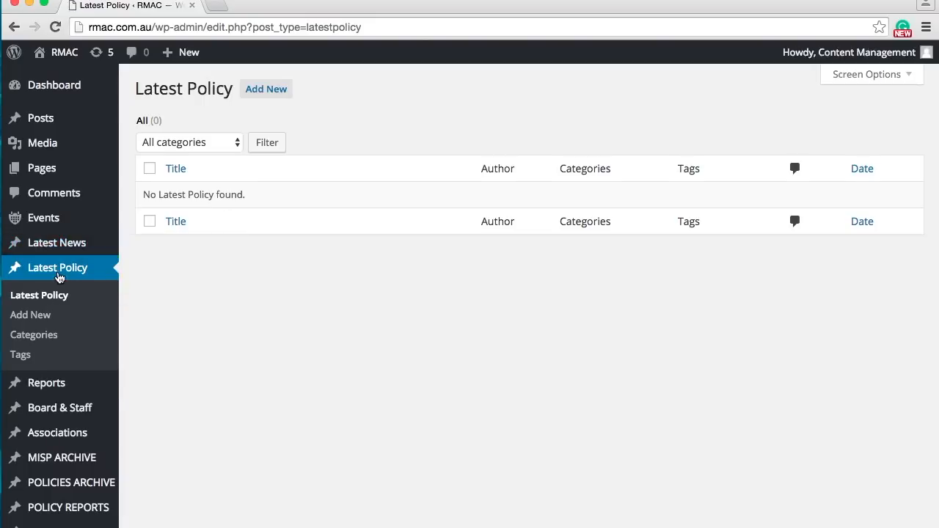
scroll(63, 235, "down", 3)
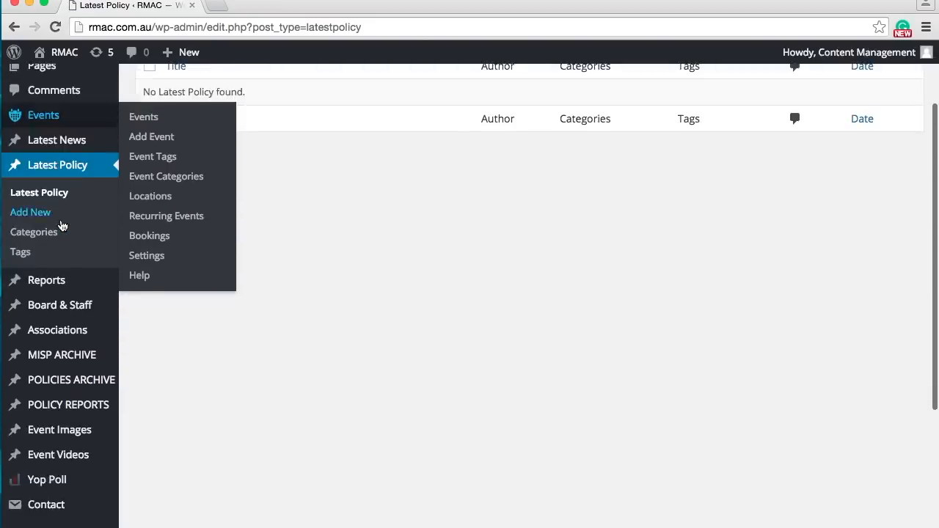
left_click(46, 286)
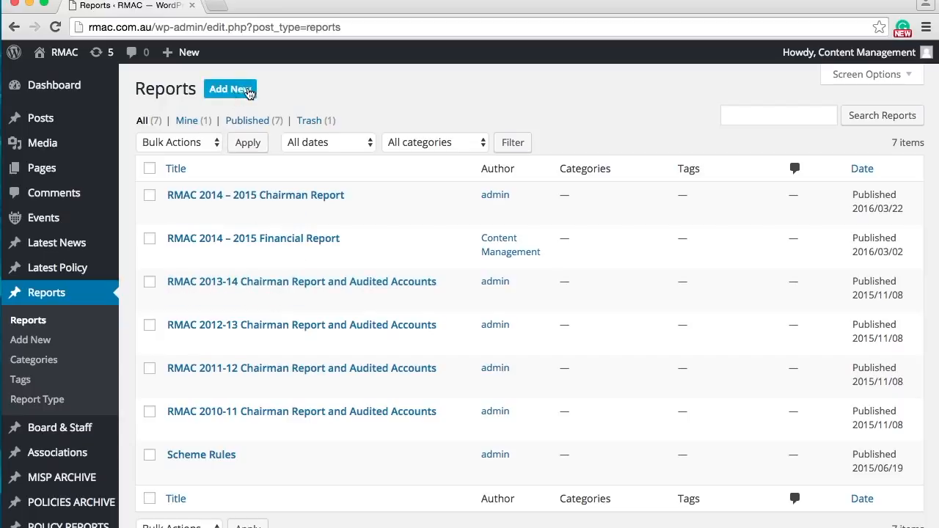
Create a new report titled "Annual Report 2016".
left_click(244, 92)
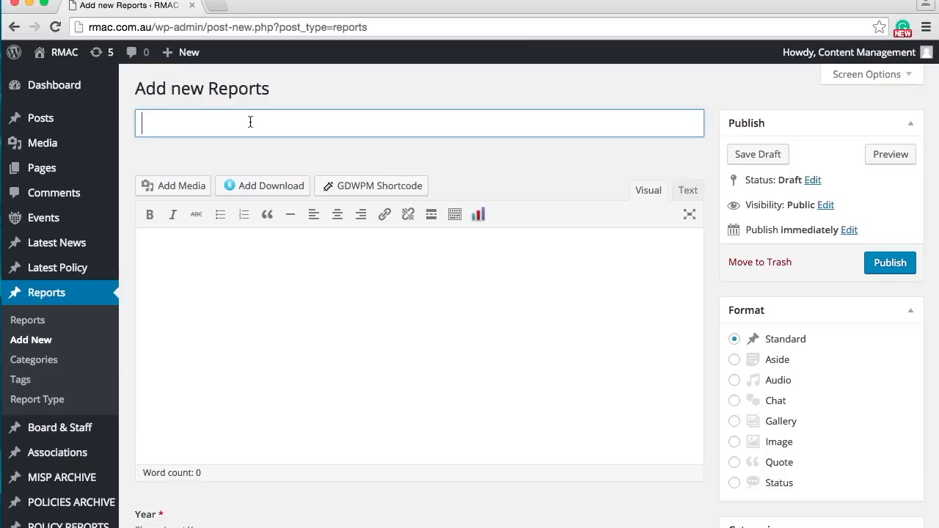
type("Annual Report 2016")
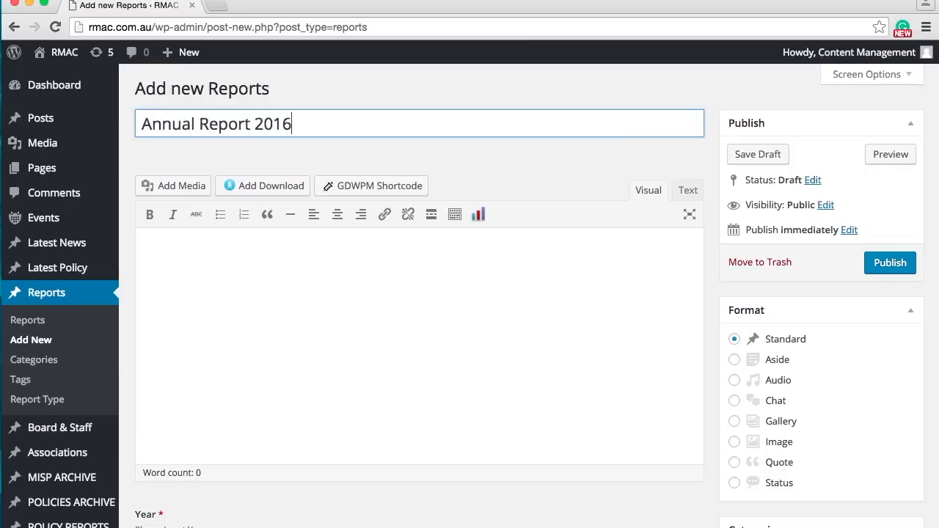
left_click(228, 254)
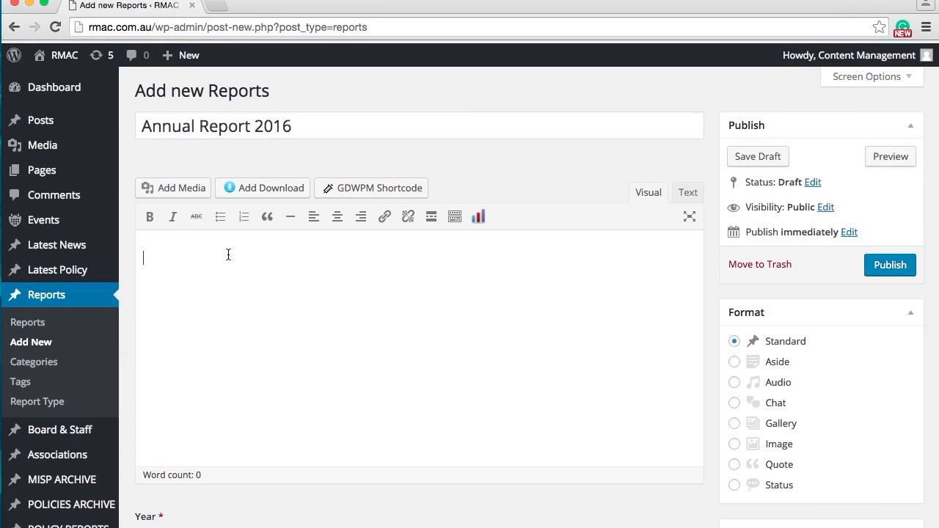
Set the report's required Year field to 2016.
scroll(229, 255, "down", 2)
scroll(228, 255, "down", 7)
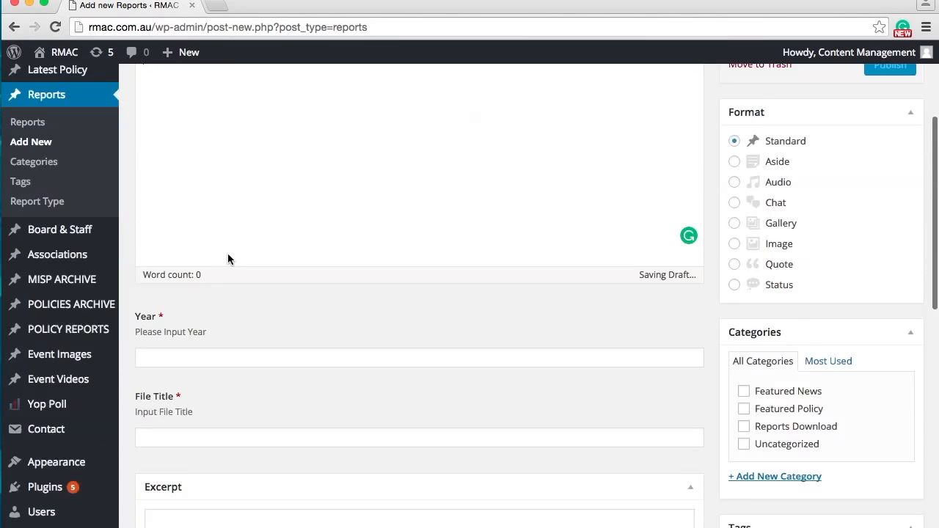
scroll(229, 258, "down", 2)
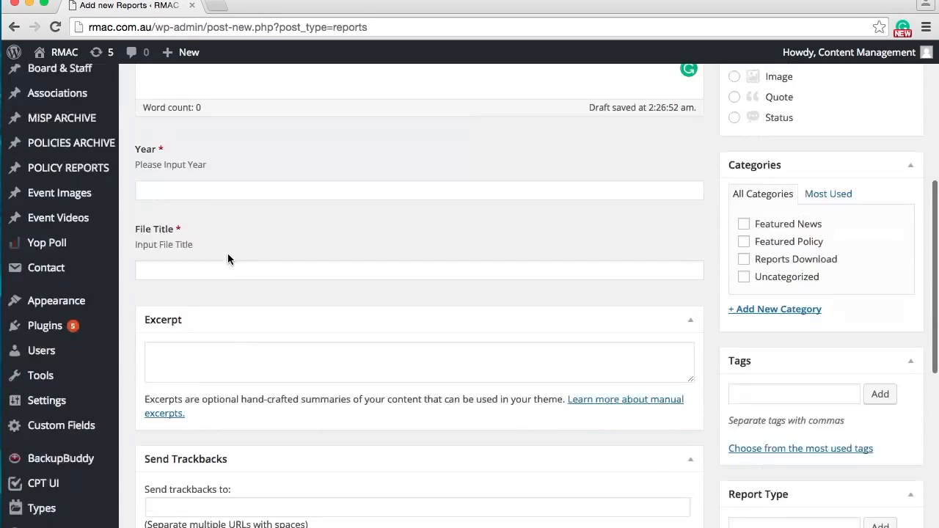
scroll(228, 258, "up", 3)
scroll(228, 259, "up", 3)
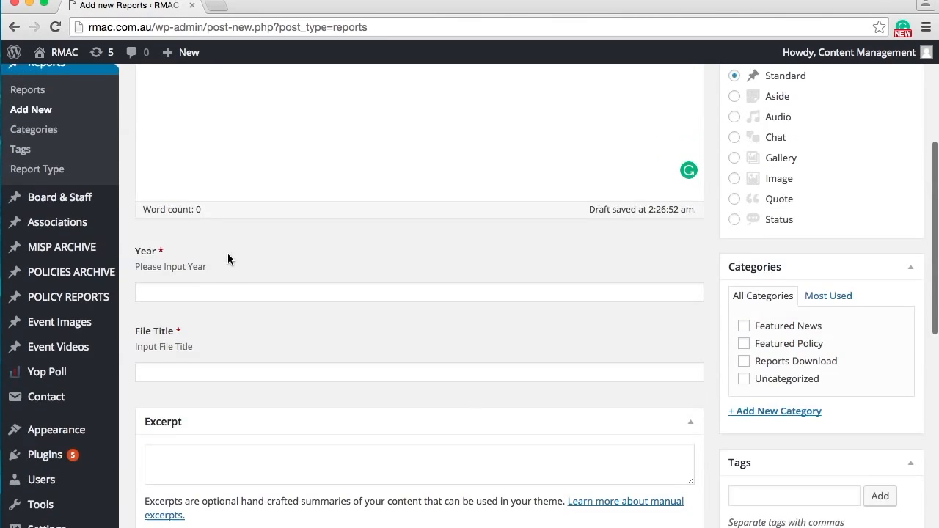
left_click(185, 368)
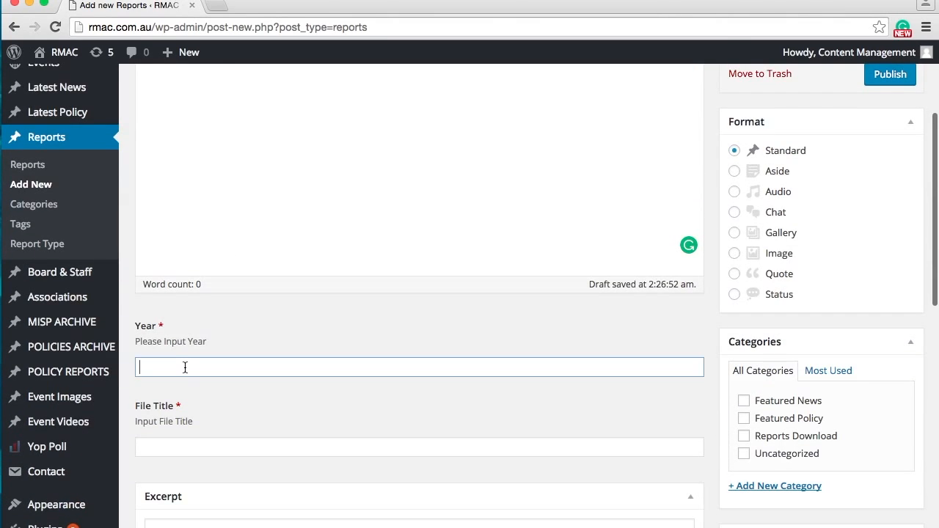
type("2016")
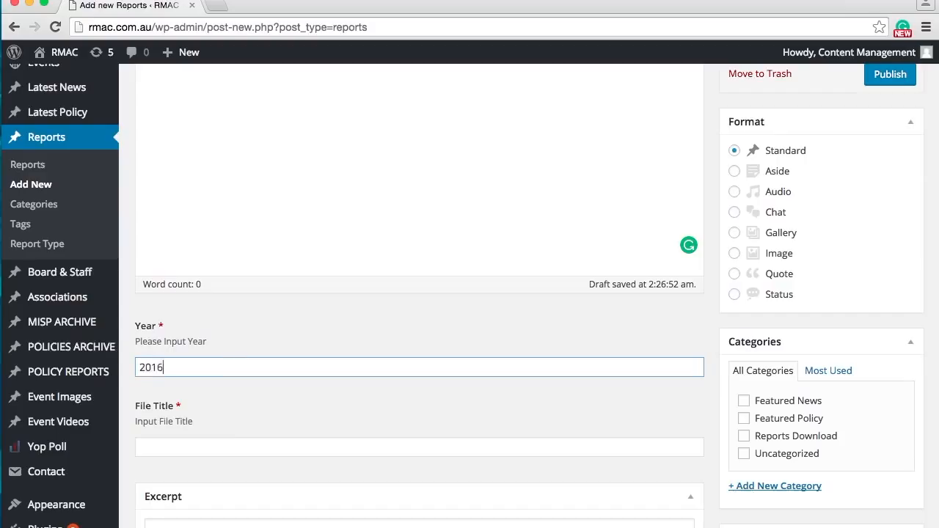
Enter "Annual Report 2016" as the report's File Title.
left_click(218, 442)
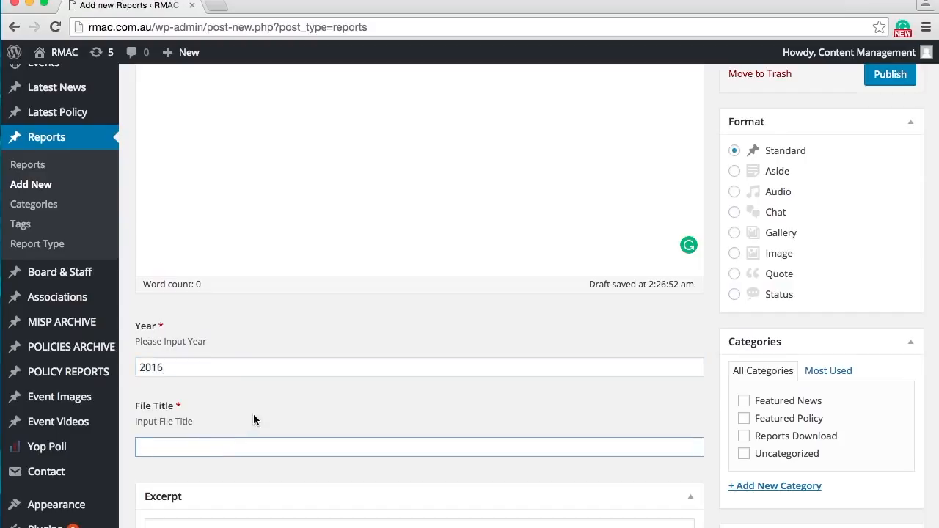
scroll(254, 420, "down", 1)
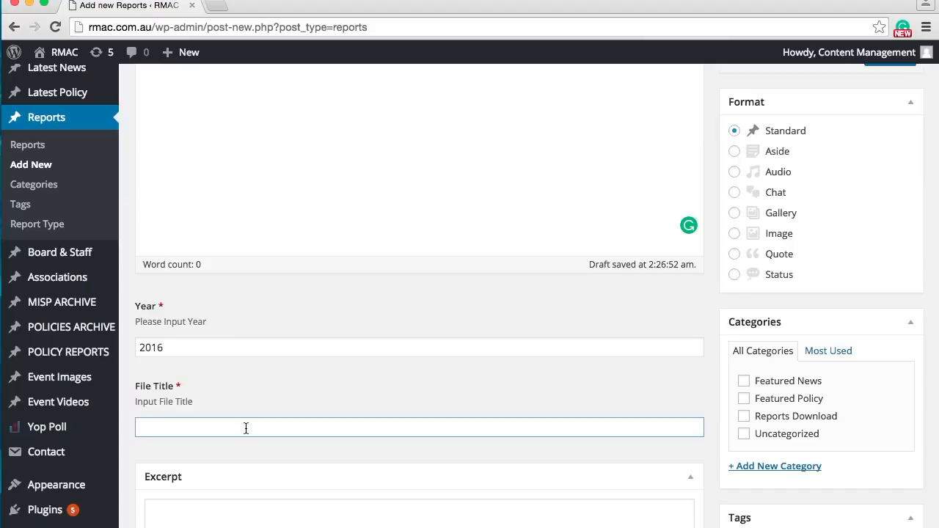
type("Annual Report 2016")
scroll(354, 386, "down", 2)
scroll(355, 387, "up", 3)
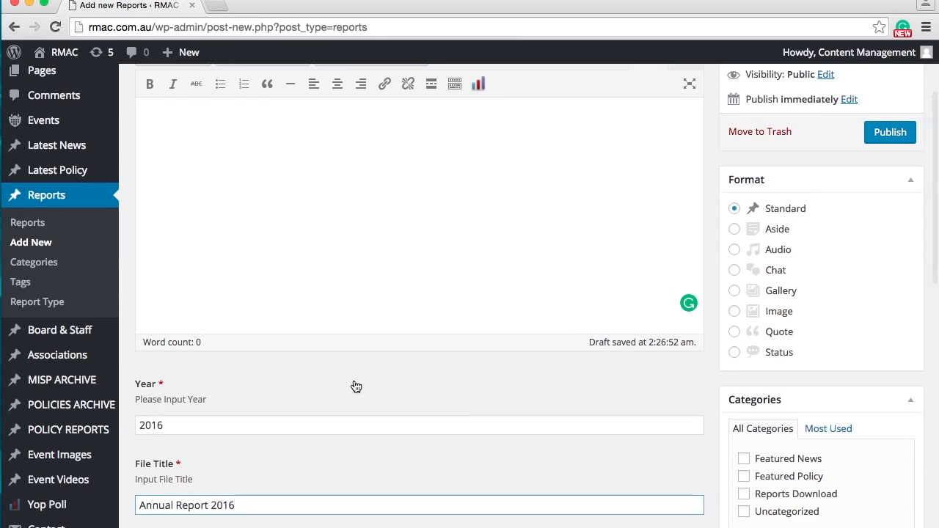
scroll(356, 387, "up", 2)
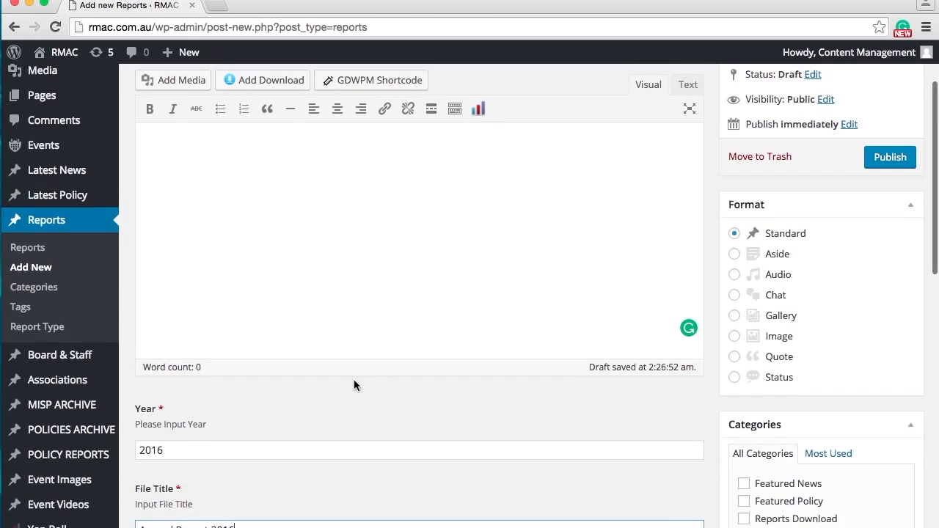
scroll(354, 385, "up", 3)
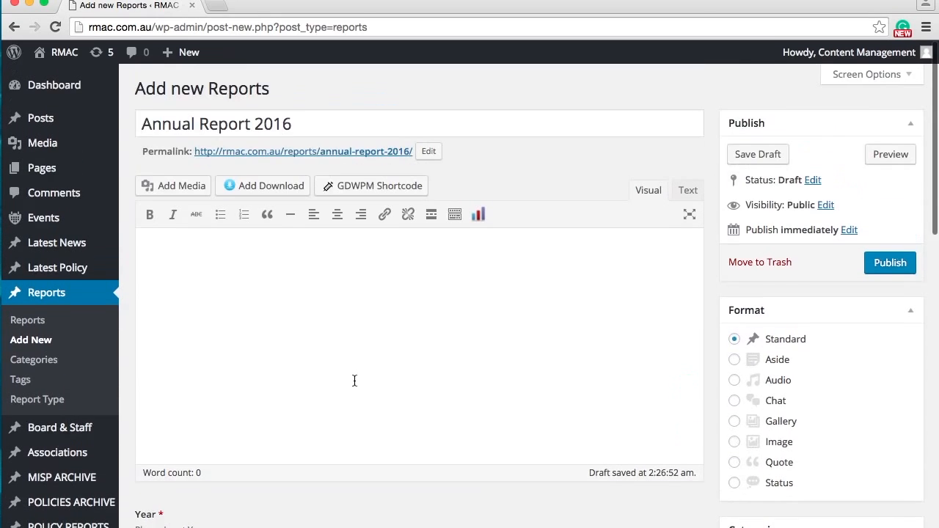
Look over the report's Excerpt and Tags sections and show the most used tags.
scroll(355, 381, "down", 5)
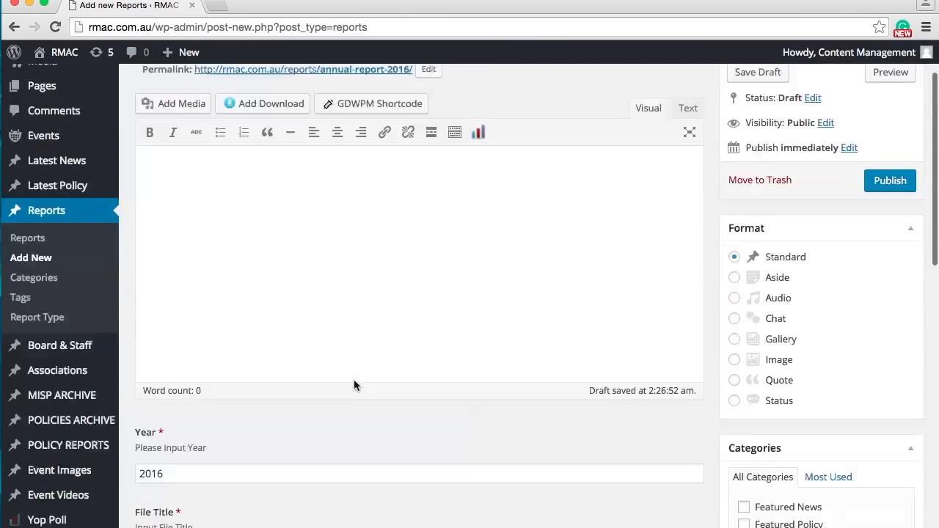
scroll(354, 379, "down", 6)
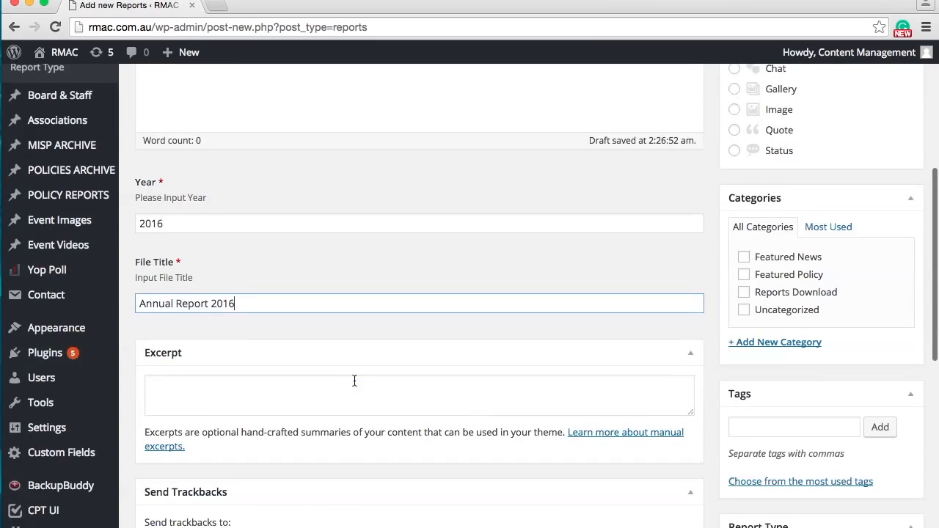
scroll(356, 381, "down", 1)
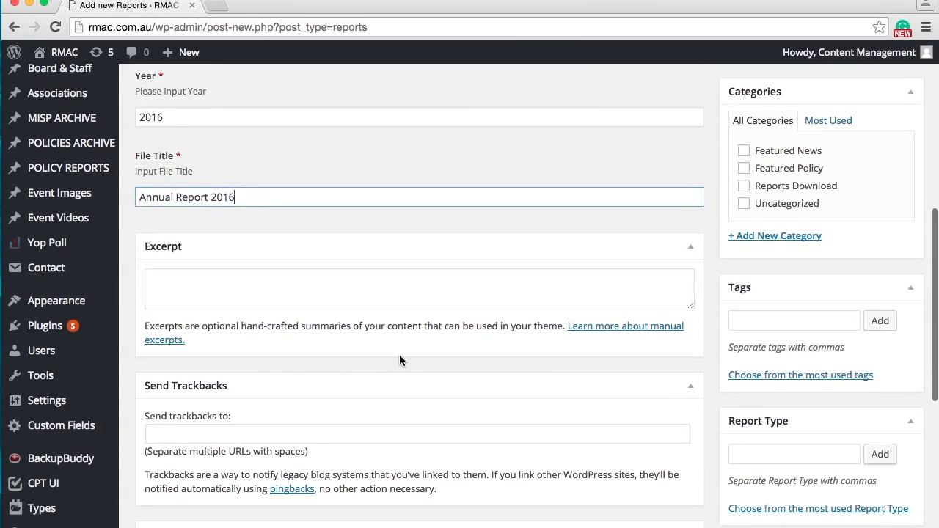
left_click(617, 279)
left_click(768, 323)
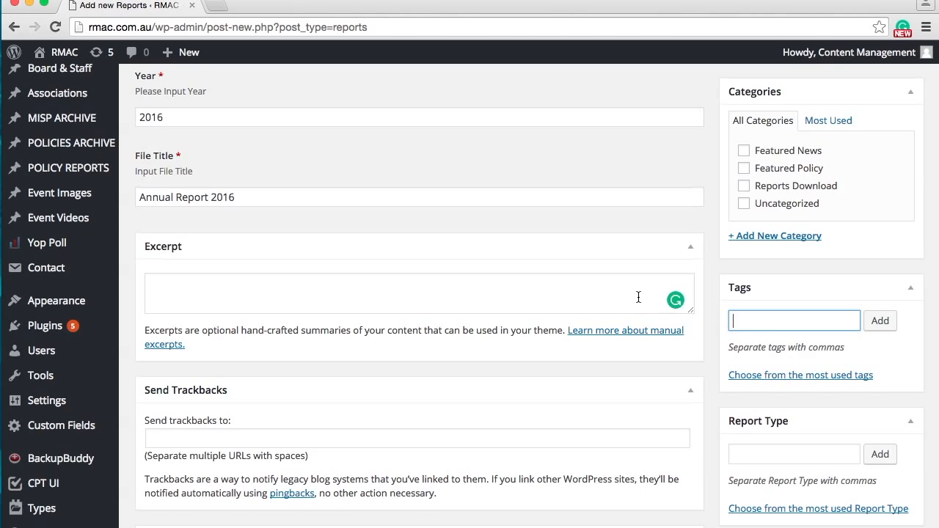
scroll(635, 298, "down", 4)
scroll(639, 298, "up", 6)
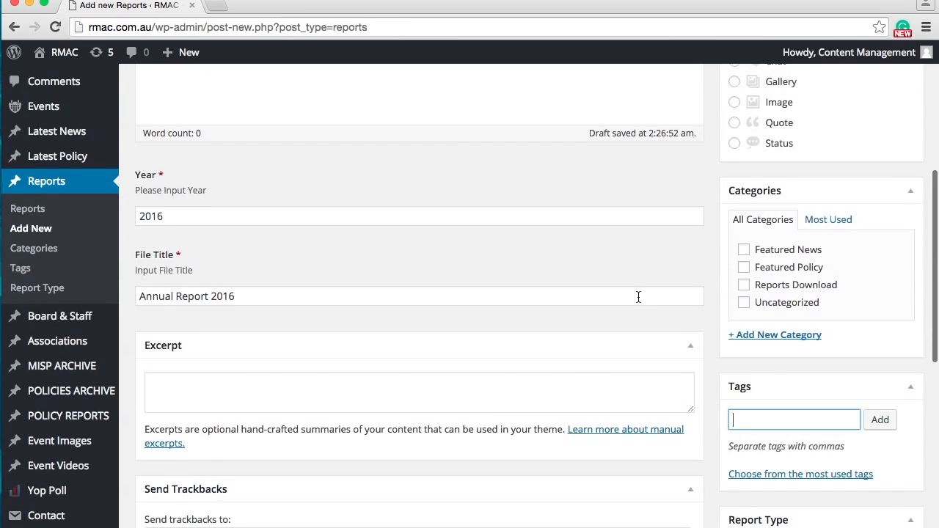
scroll(639, 296, "down", 3)
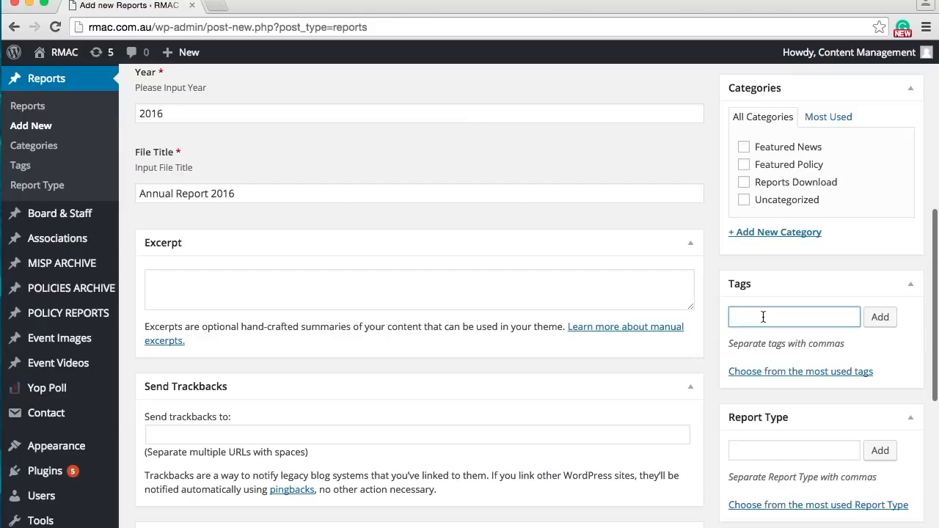
left_click(763, 373)
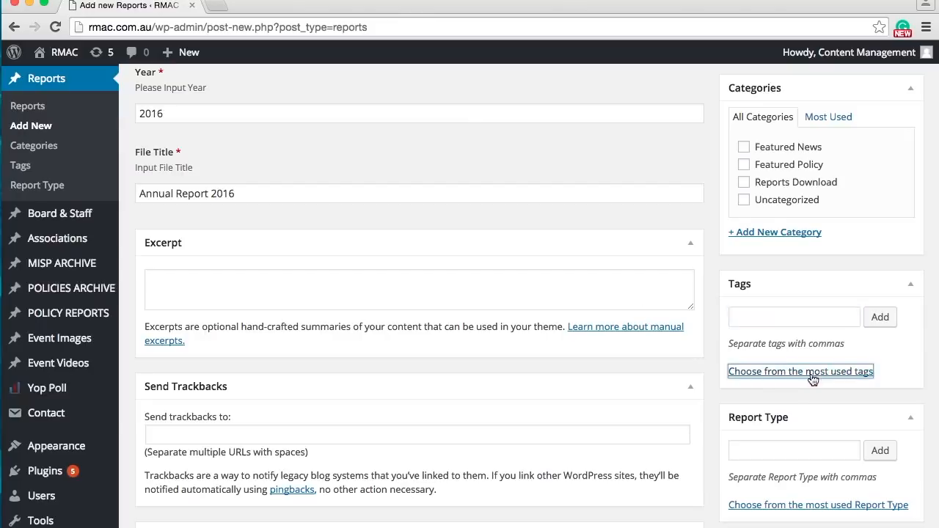
left_click(792, 403)
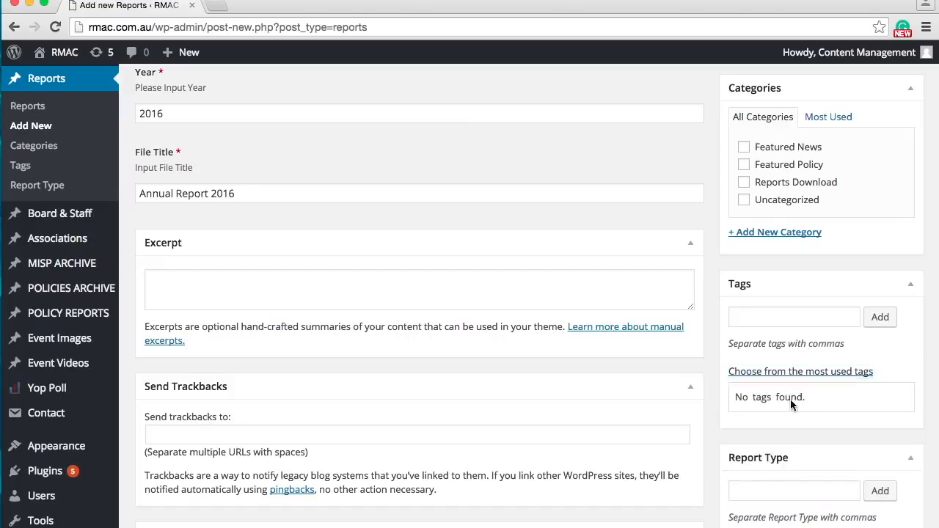
Add the tag "annual report" to the report, and remove it again.
left_click(772, 317)
type("annual report")
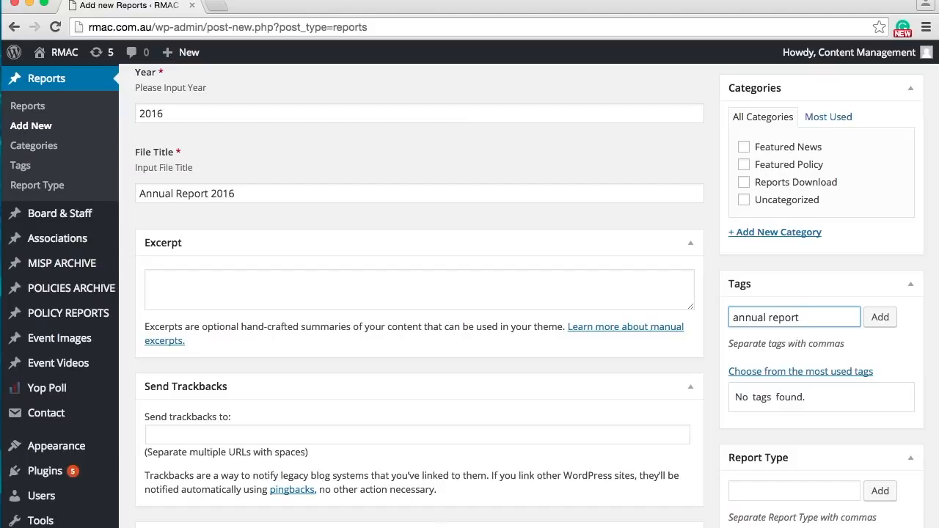
left_click(880, 319)
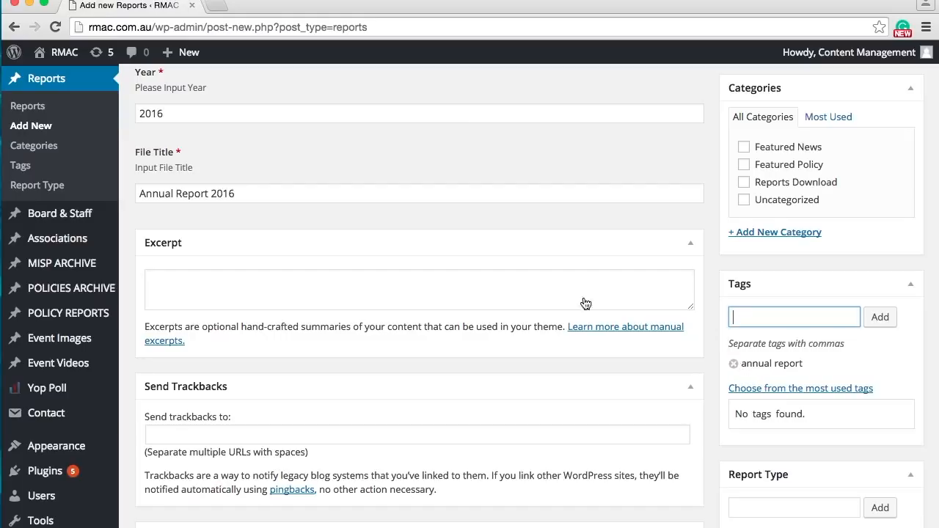
left_click(733, 364)
scroll(571, 230, "down", 1)
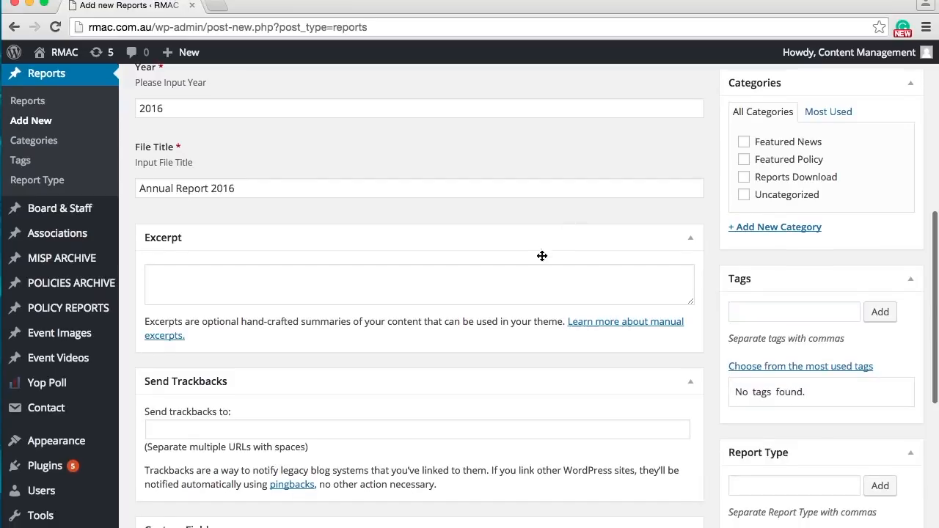
Examine the report's Excerpt, Send Trackbacks, Custom Fields and Discussion sections.
left_click(530, 282)
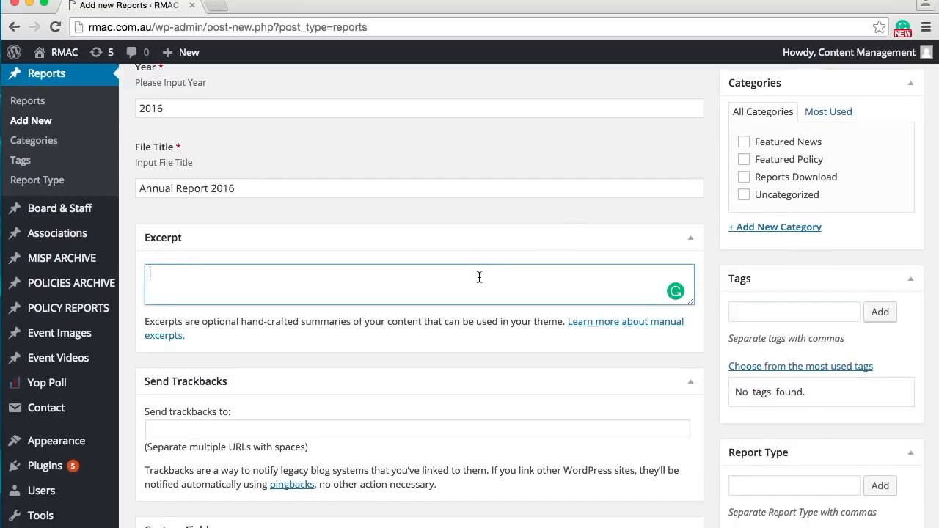
scroll(479, 277, "down", 1)
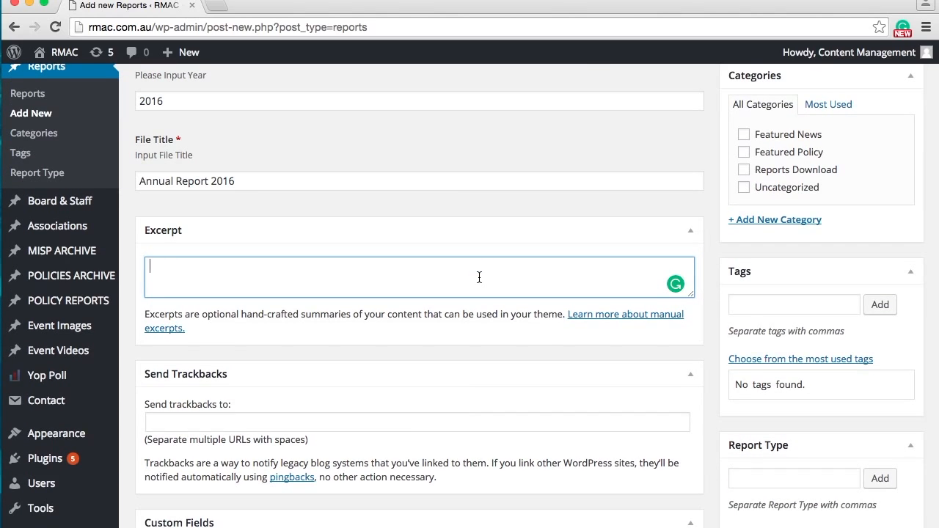
scroll(447, 286, "down", 3)
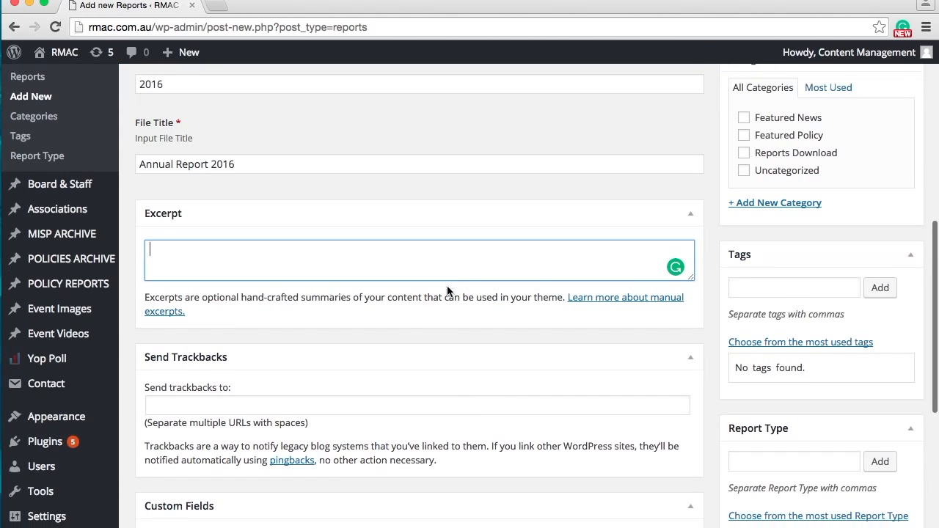
scroll(447, 286, "down", 4)
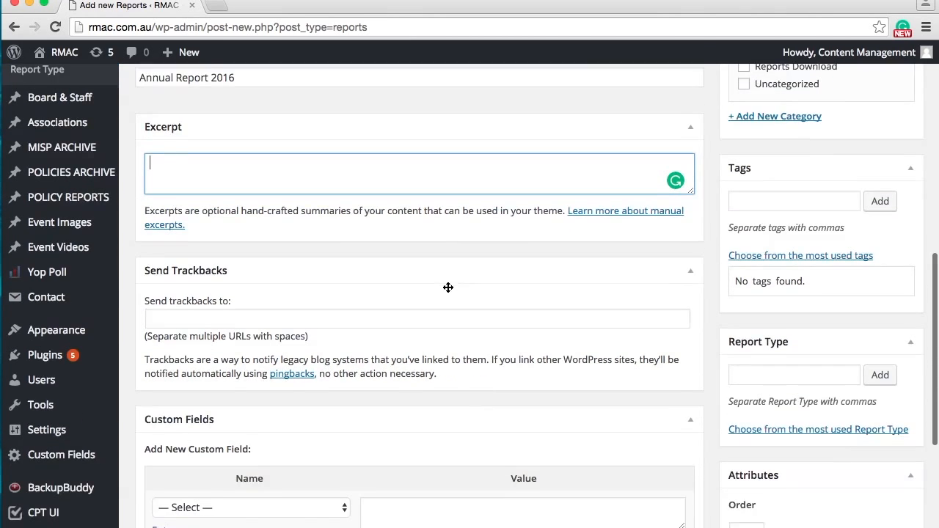
scroll(447, 286, "down", 4)
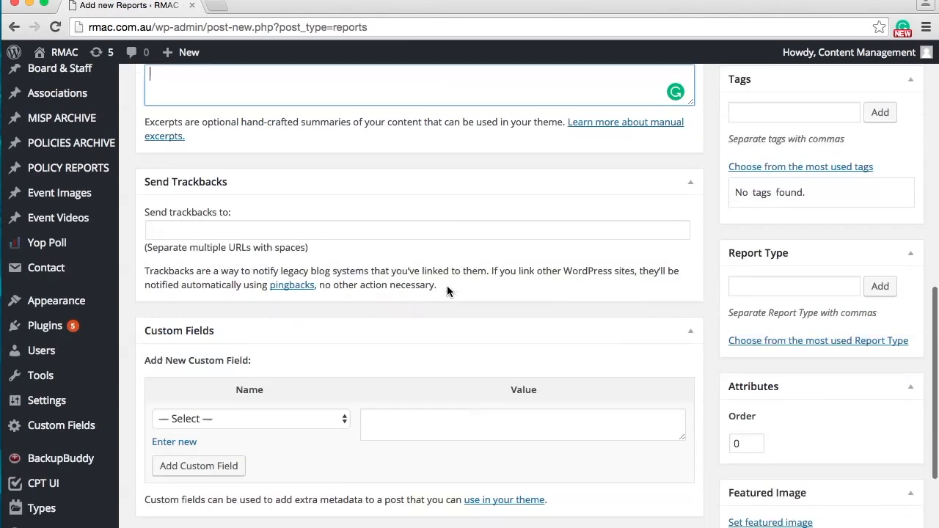
left_click(281, 224)
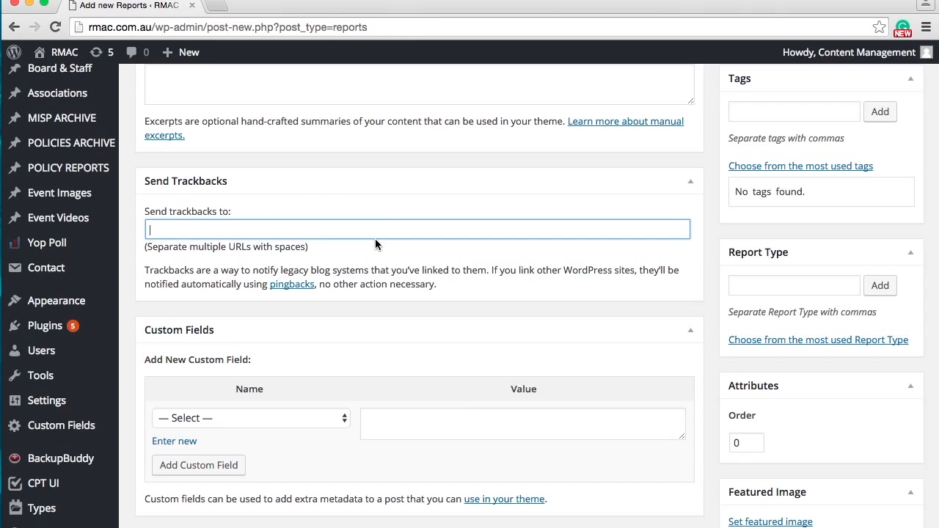
scroll(367, 336, "up", 1)
scroll(367, 336, "down", 3)
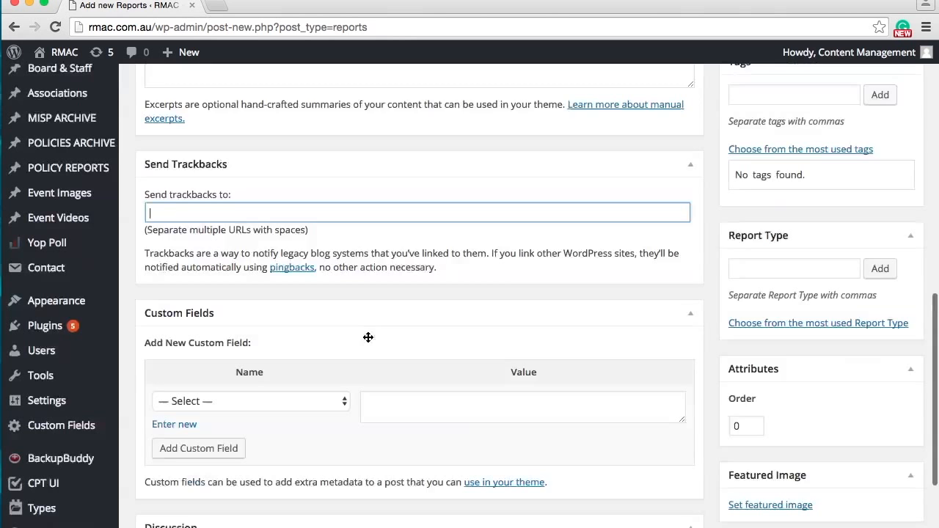
scroll(367, 340, "down", 4)
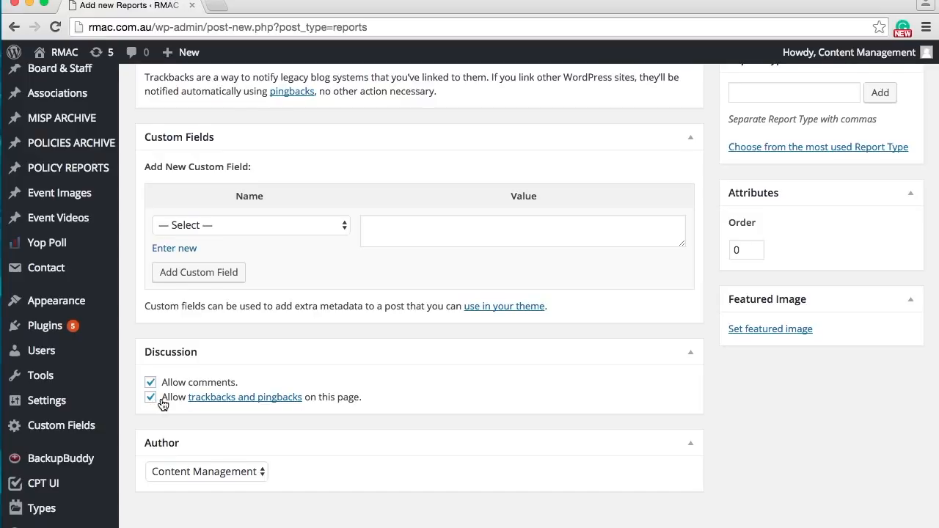
scroll(163, 404, "down", 1)
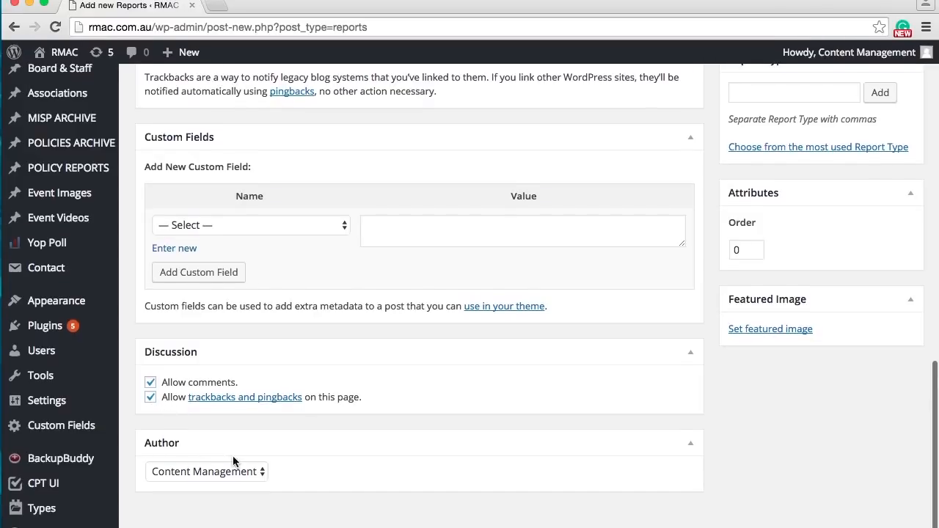
View the available report authors, keep Content Management selected, and collapse the Author section.
left_click(241, 474)
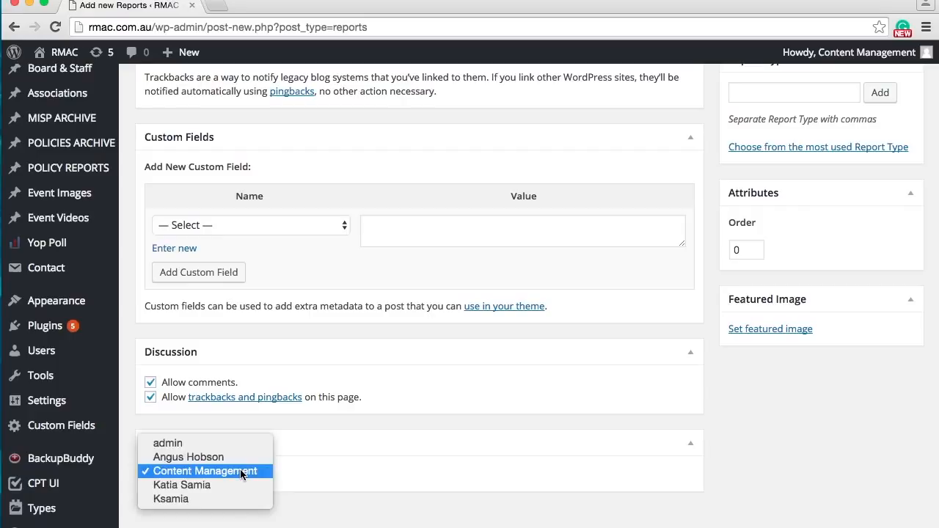
left_click(241, 473)
left_click(321, 453)
scroll(322, 460, "down", 2)
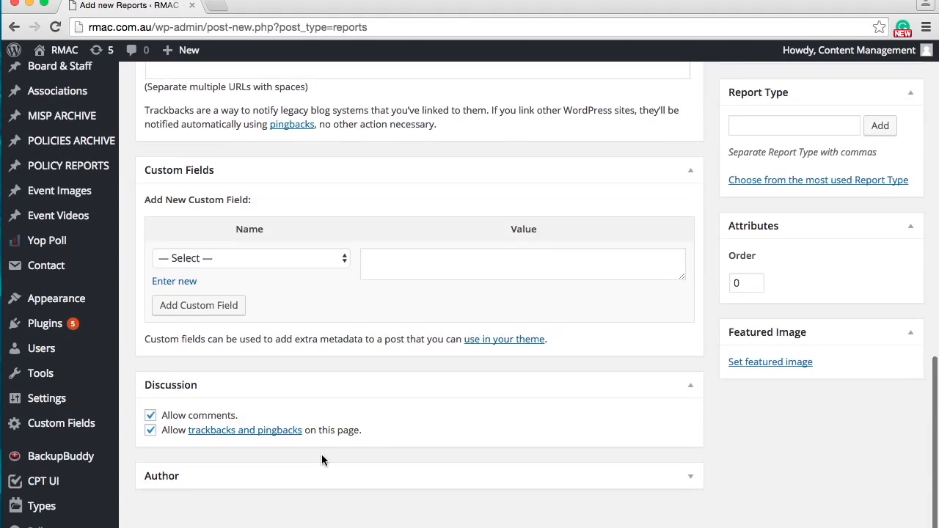
Look back over the new report's form, from the Discussion section up to the content editor, Year and File Title fields.
scroll(322, 460, "up", 4)
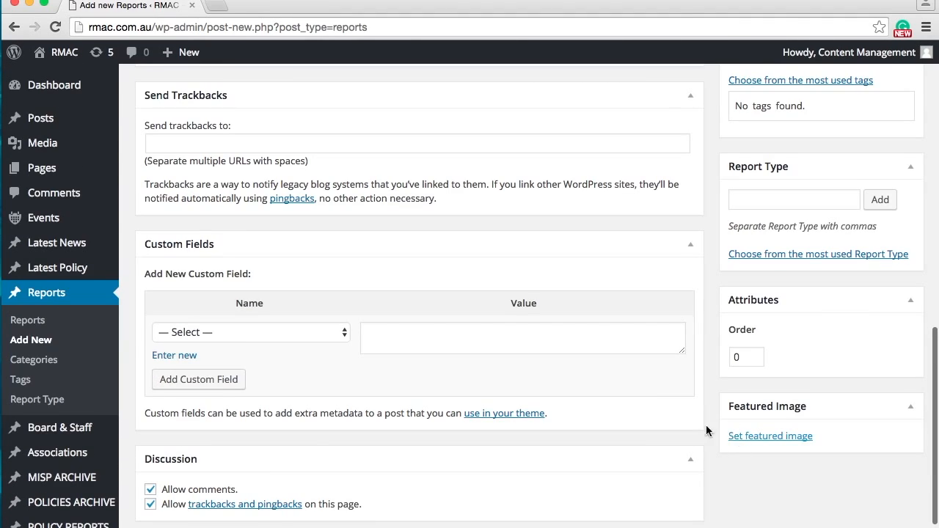
scroll(650, 382, "down", 2)
scroll(649, 382, "up", 4)
scroll(649, 379, "up", 10)
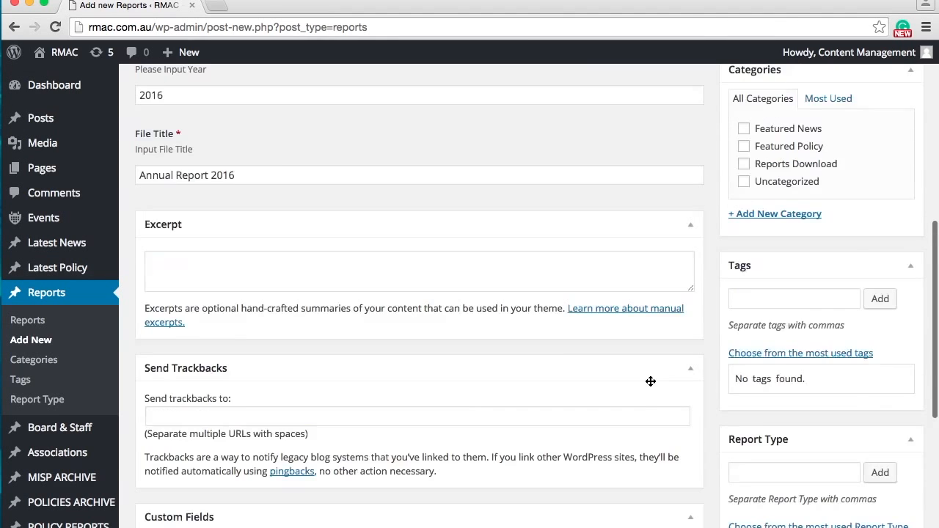
scroll(650, 381, "up", 5)
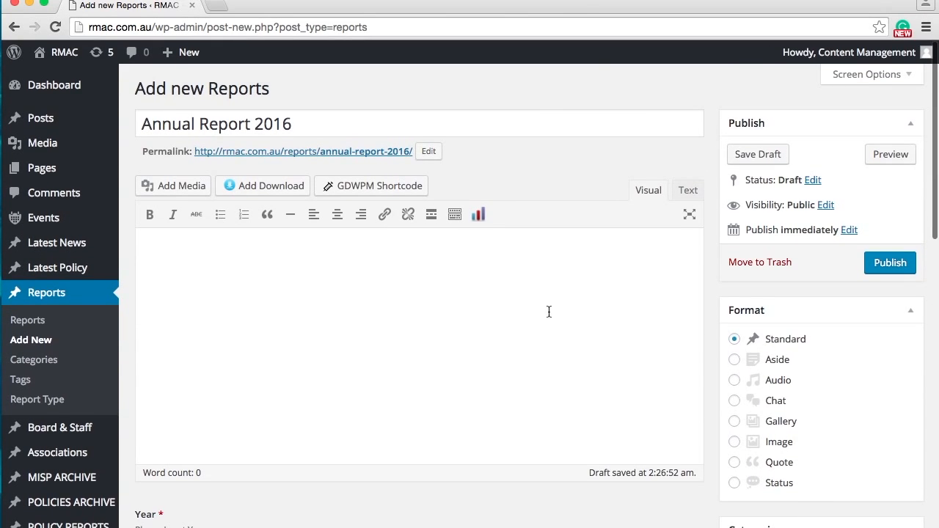
left_click(482, 257)
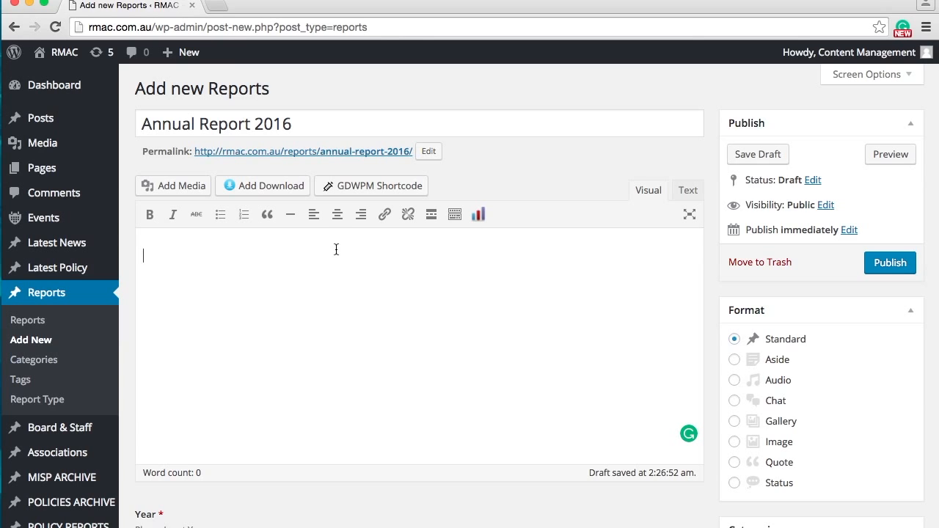
scroll(301, 261, "up", 1)
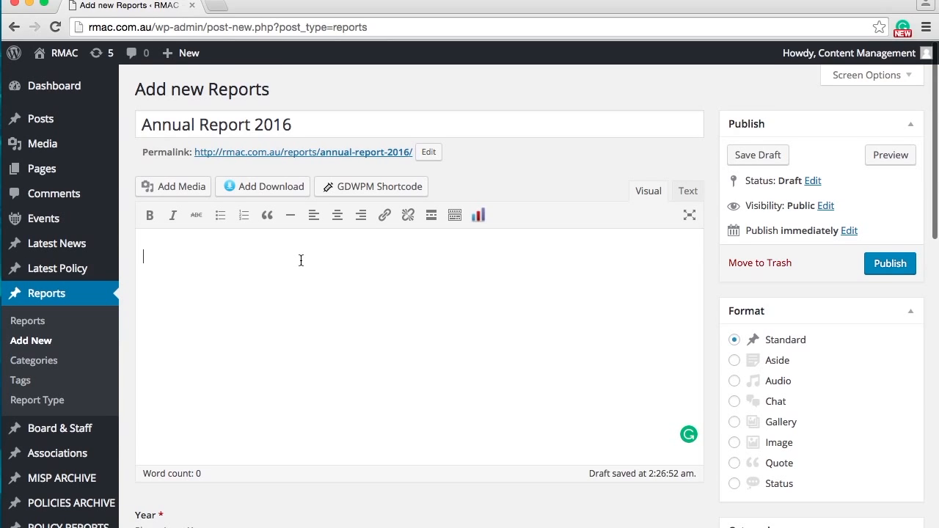
scroll(301, 261, "down", 6)
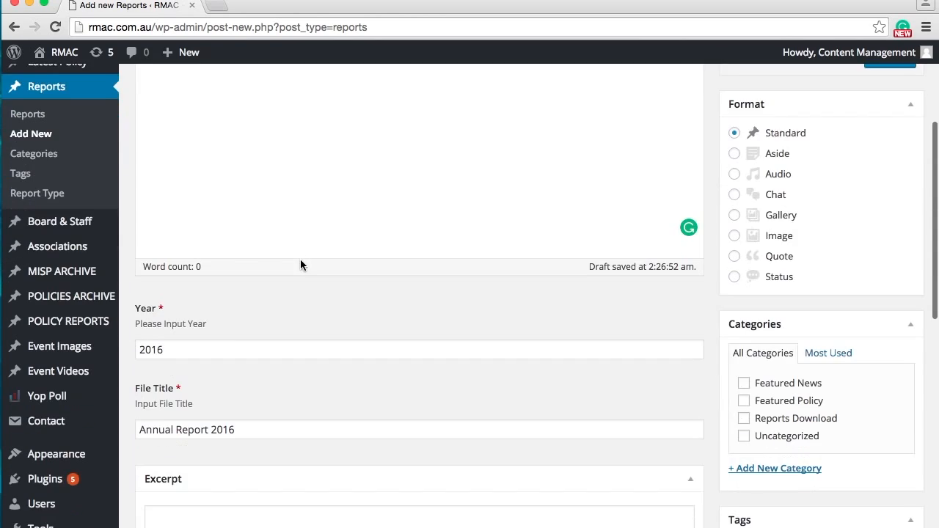
scroll(300, 261, "down", 3)
left_click(301, 260)
scroll(301, 260, "up", 7)
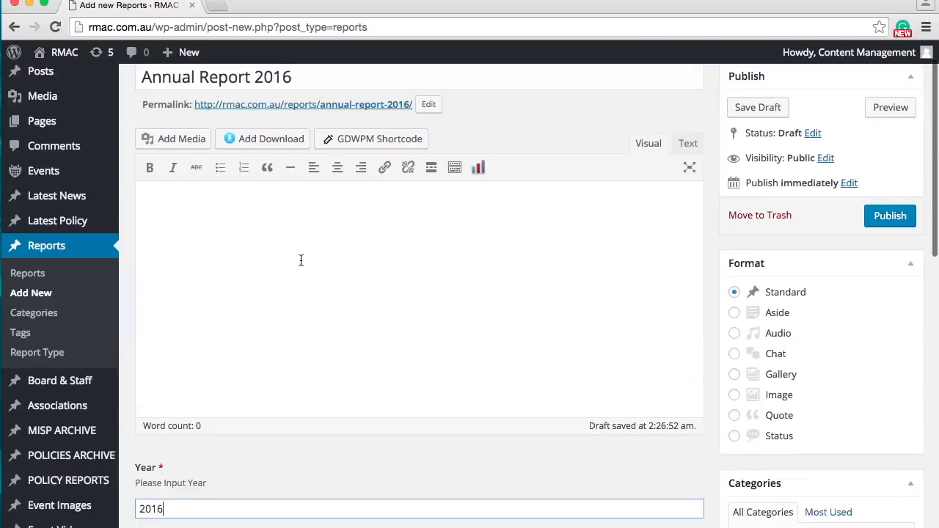
Set up a download link for the report content with location All Media Library files and the PDF Test Upload as media file.
left_click(297, 248)
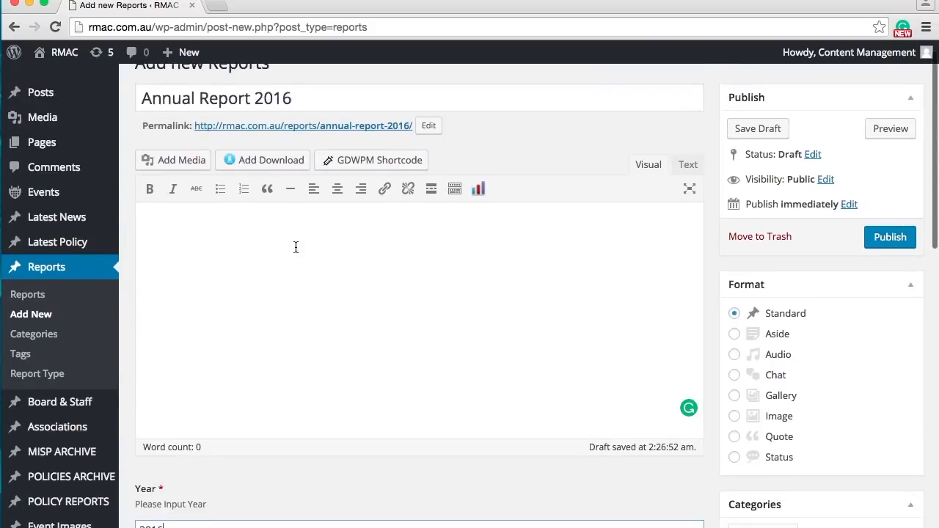
left_click(271, 161)
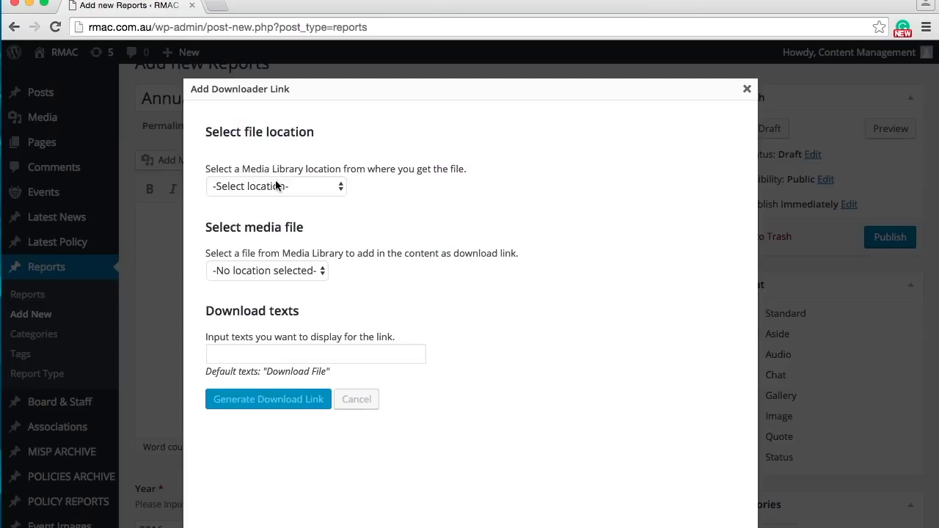
left_click(281, 187)
left_click(281, 196)
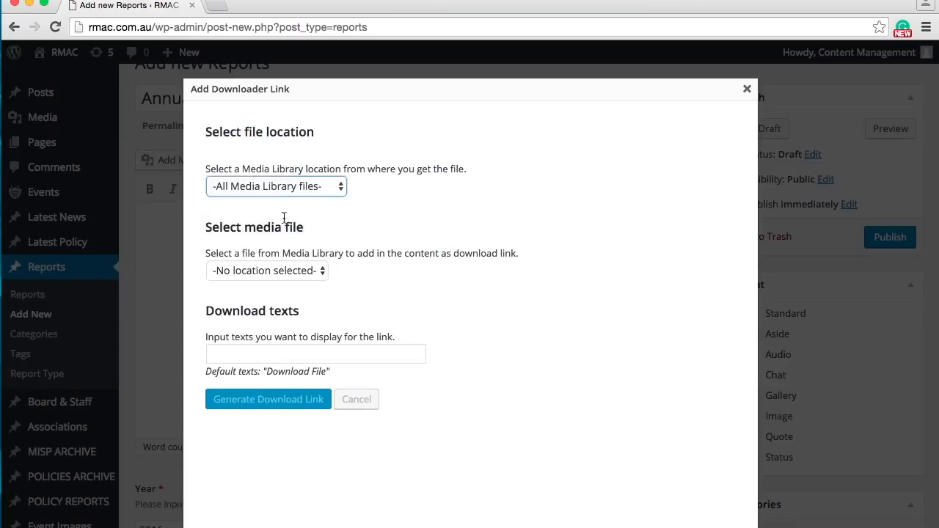
left_click(296, 271)
left_click(300, 272)
left_click(303, 276)
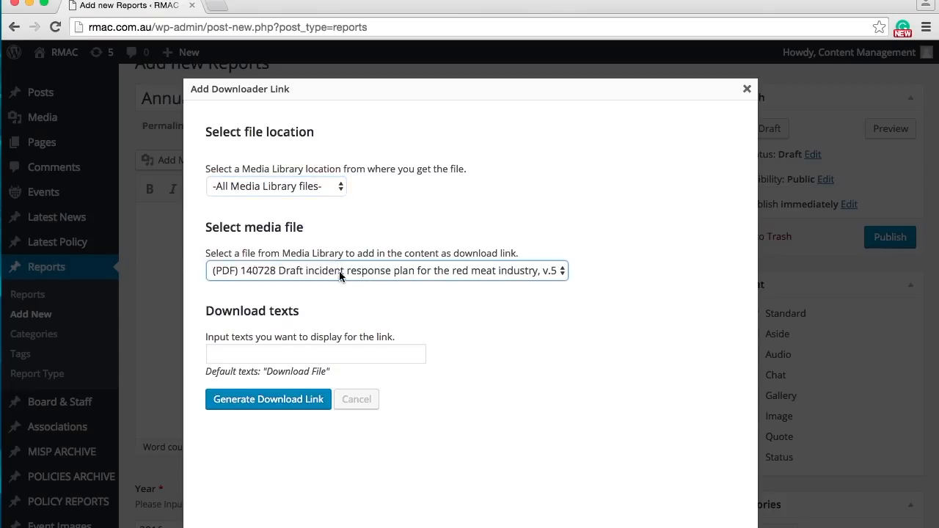
left_click(360, 272)
scroll(357, 436, "down", 5)
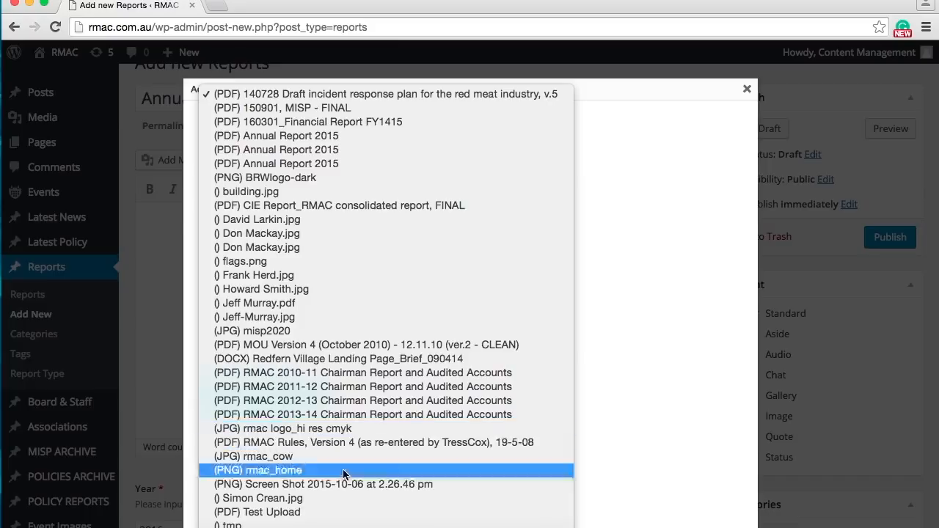
left_click(328, 510)
Generate the download link with the default text in the report content, and publish the report.
left_click(302, 353)
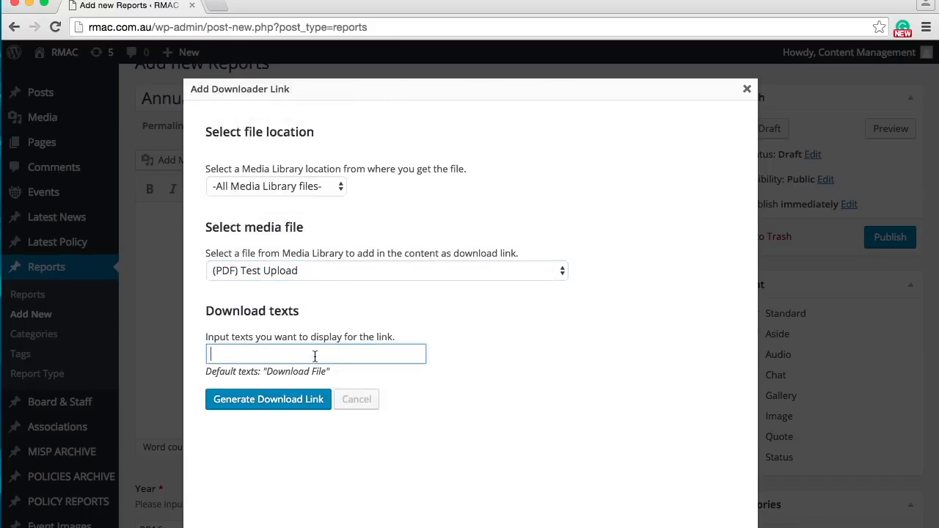
left_click(272, 402)
left_click(747, 89)
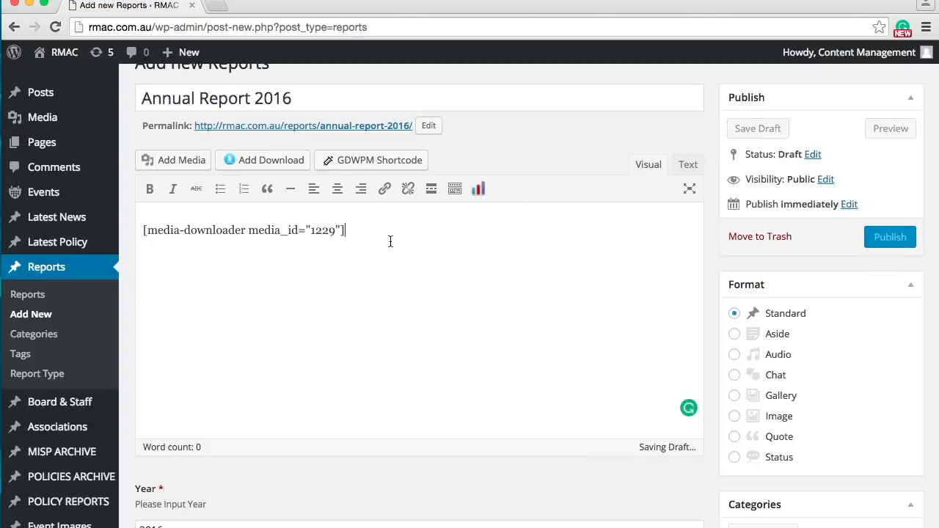
left_click_drag(346, 230, 134, 233)
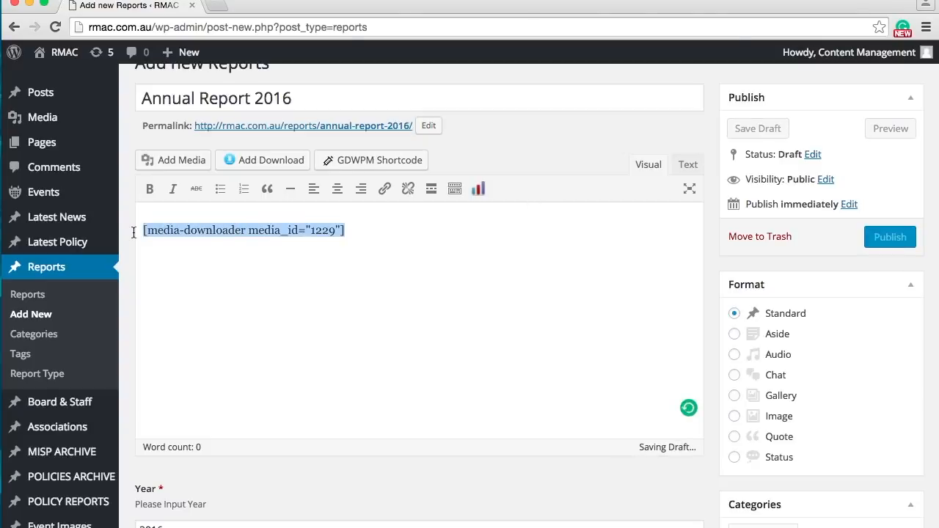
left_click(380, 242)
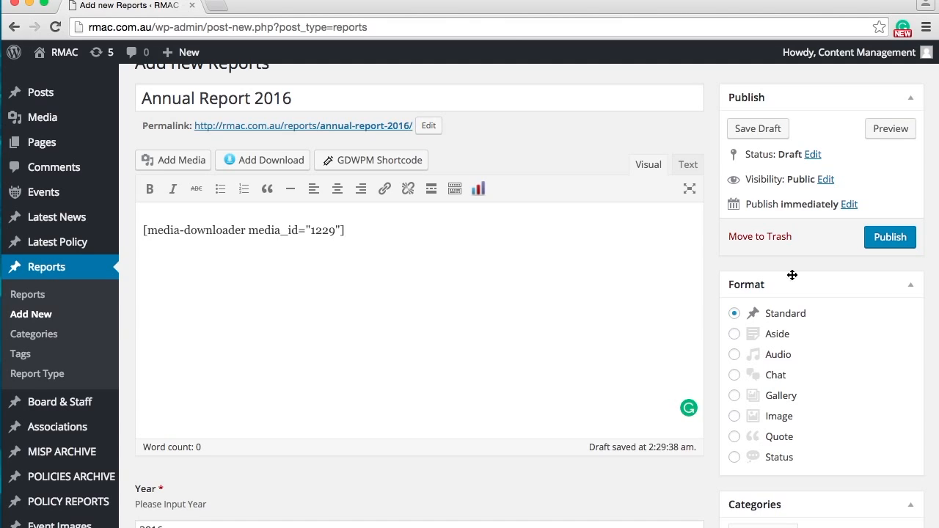
left_click(888, 239)
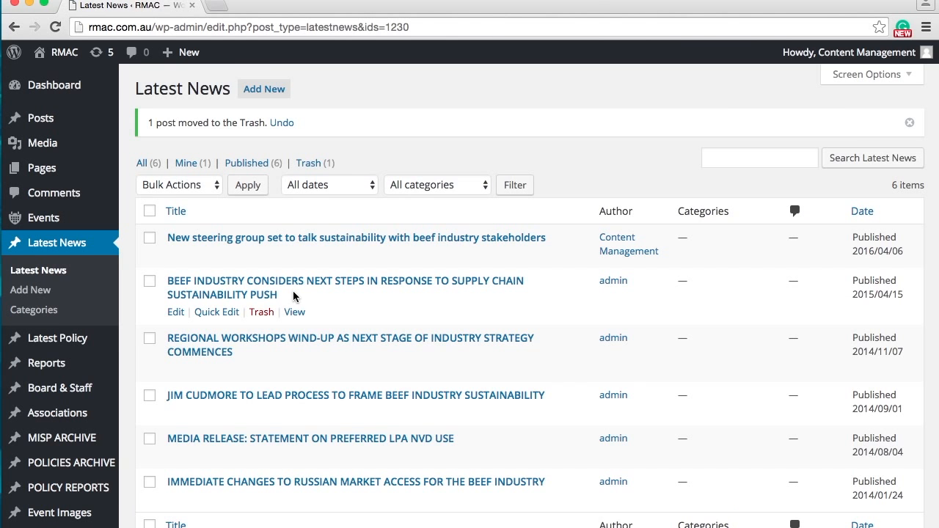
Open the Board & Staff list and start a new entry.
scroll(30, 291, "down", 1)
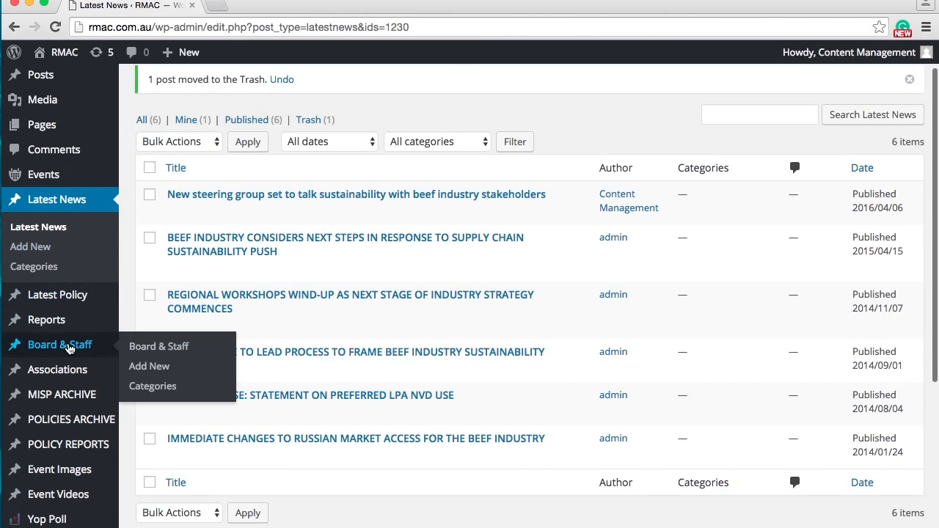
left_click(68, 348)
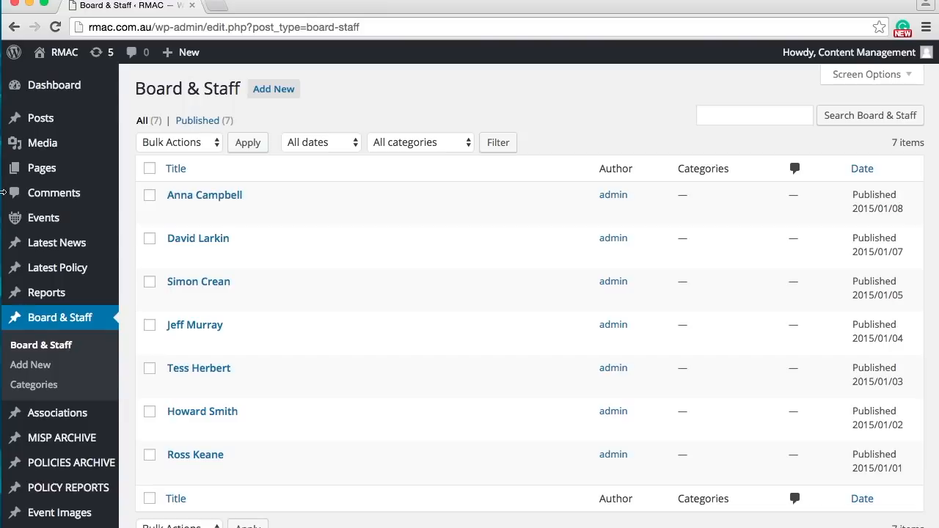
left_click(267, 96)
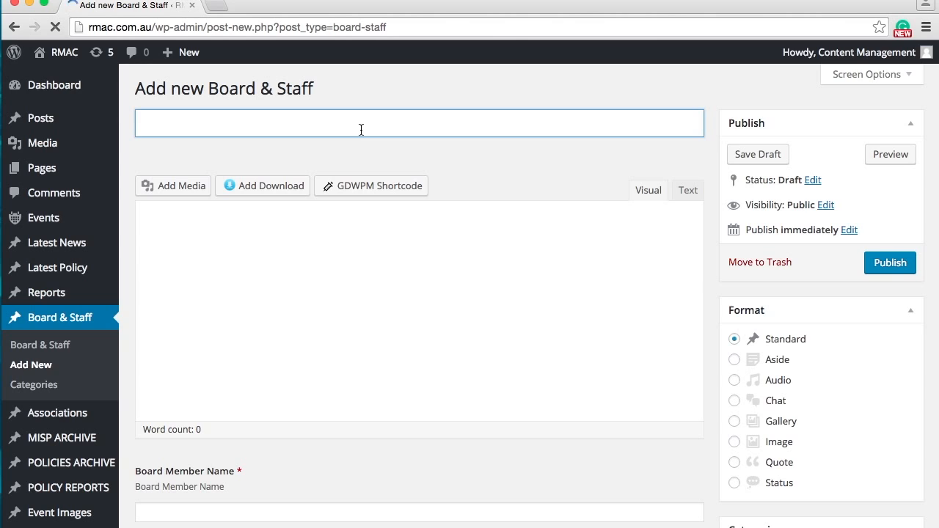
Examine the new entry's Board Member Name, Board Member Title and Board Member Description fields.
scroll(361, 130, "down", 2)
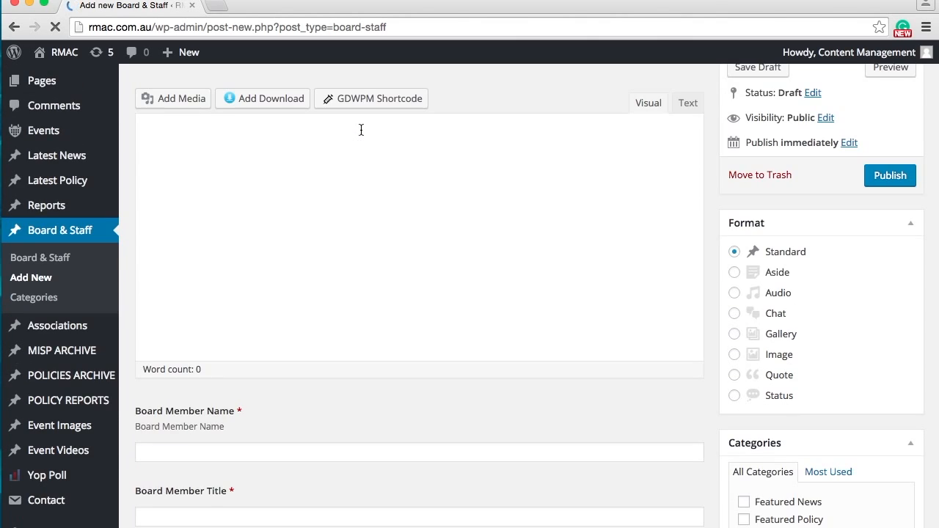
scroll(361, 130, "down", 4)
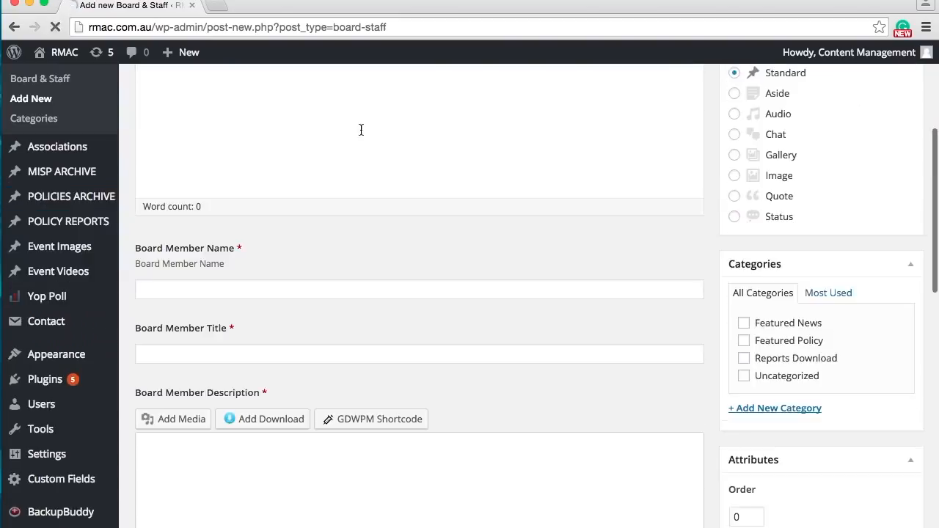
scroll(238, 294, "down", 4)
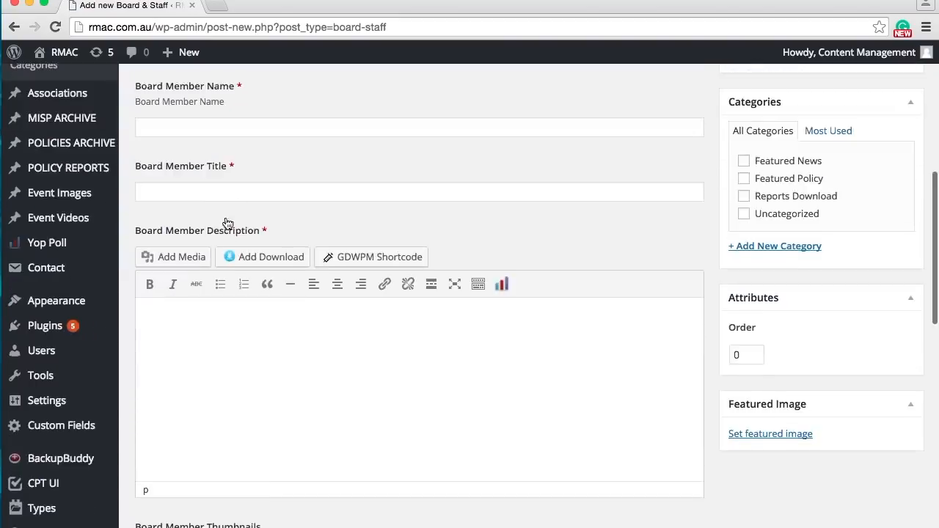
left_click(241, 317)
scroll(240, 312, "up", 1)
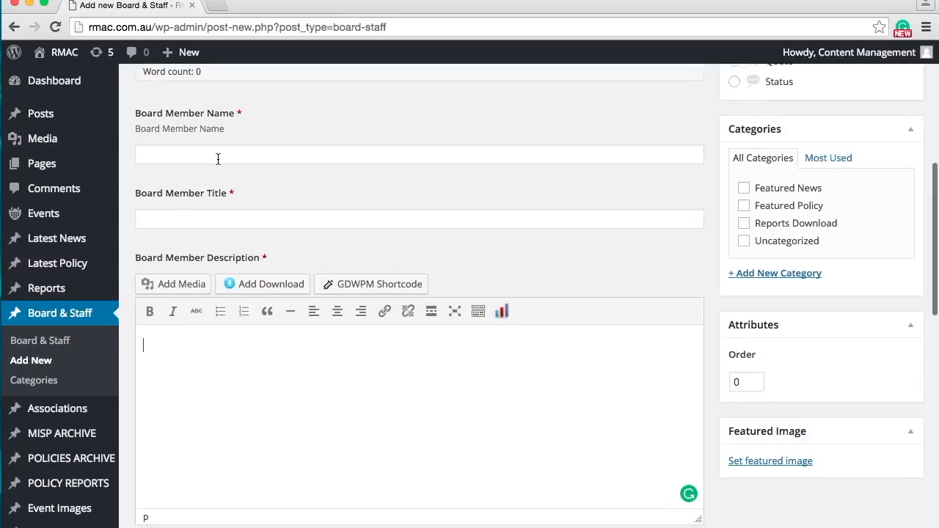
left_click(225, 215)
left_click(237, 381)
scroll(236, 381, "down", 5)
scroll(236, 381, "up", 8)
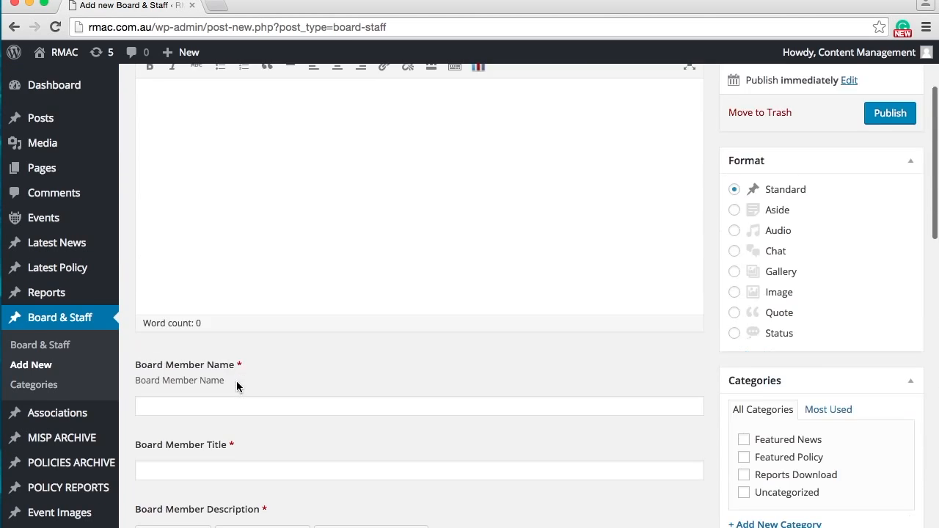
Look over the rest of the entry form and view the images available for Board Member Thumbnails, selecting none.
scroll(311, 332, "down", 3)
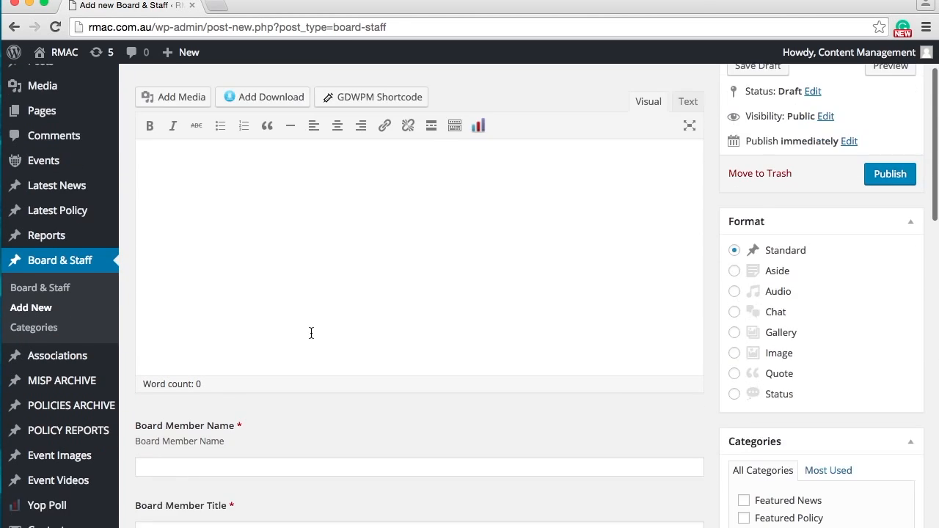
scroll(310, 332, "down", 8)
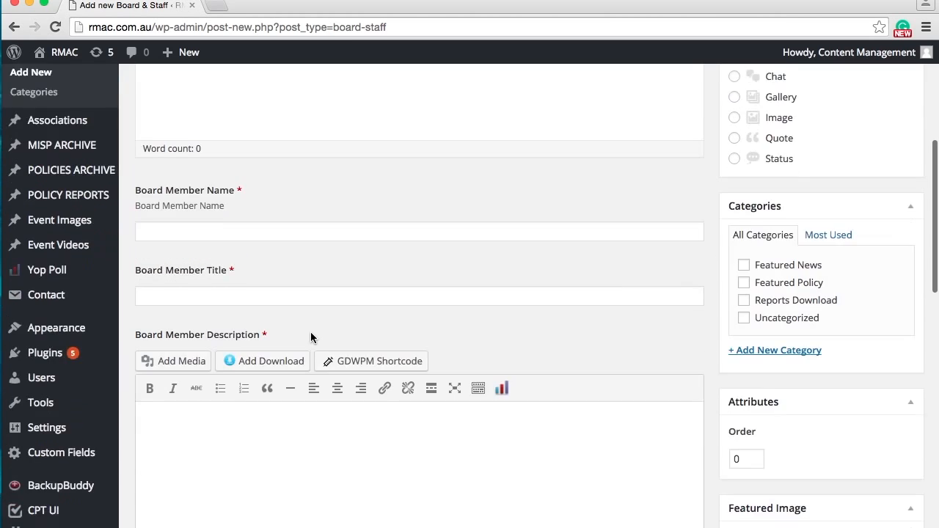
scroll(311, 334, "down", 4)
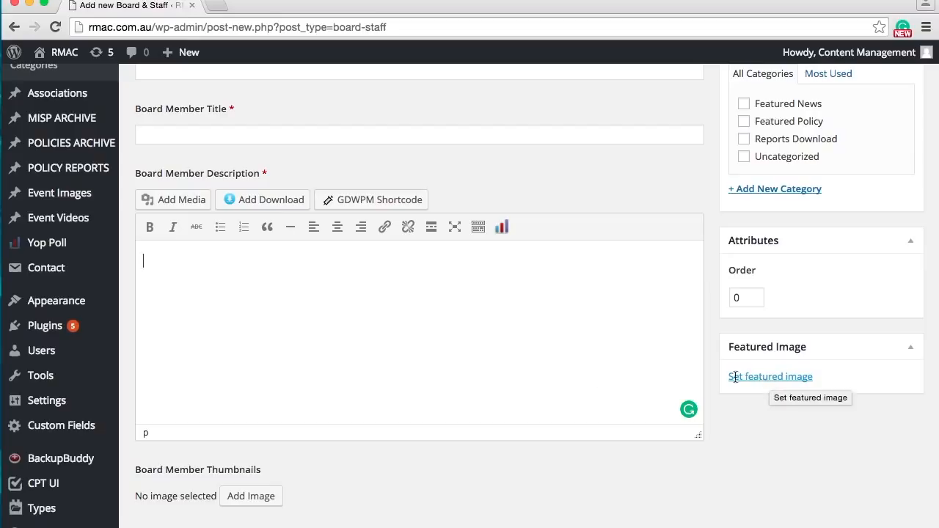
left_click(251, 497)
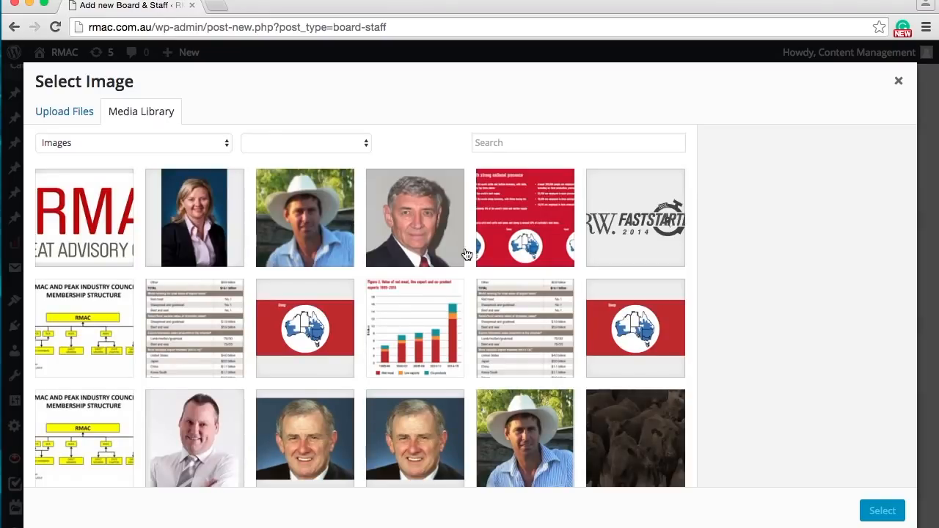
left_click(899, 82)
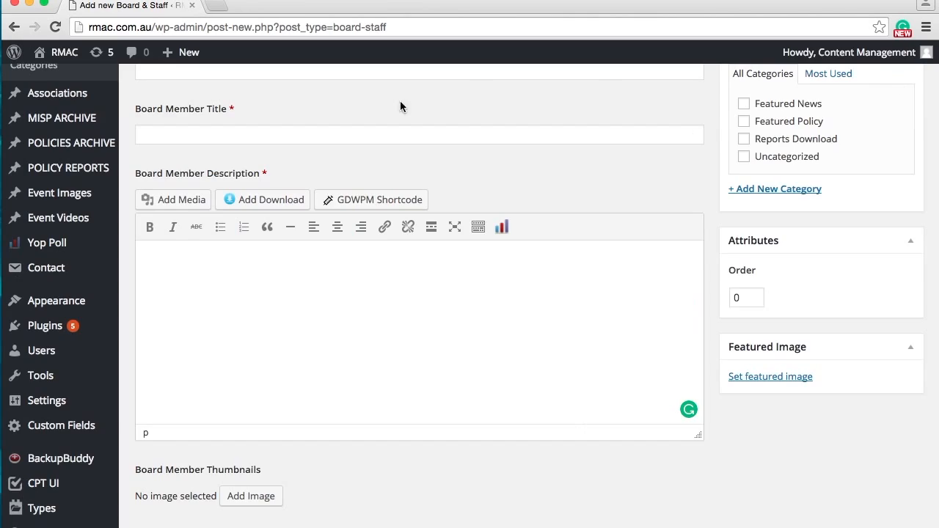
Return to the Board & Staff list and open the second listed member's entry for editing.
mouse_move(50, 243)
scroll(52, 243, "down", 2)
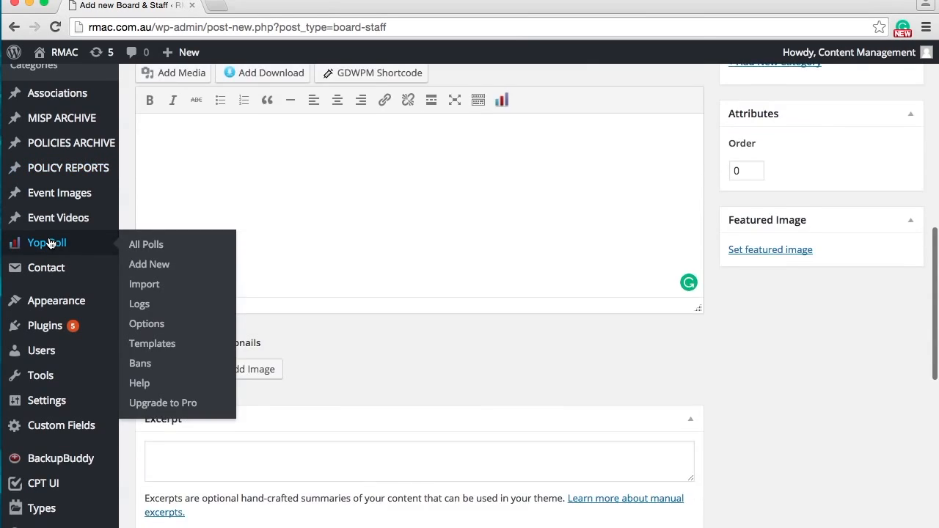
scroll(51, 244, "up", 4)
left_click(51, 307)
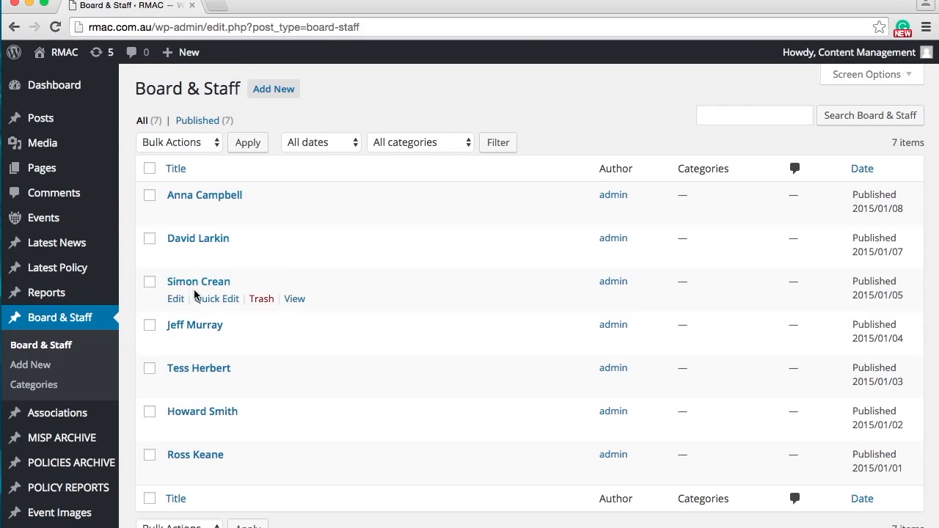
left_click(176, 258)
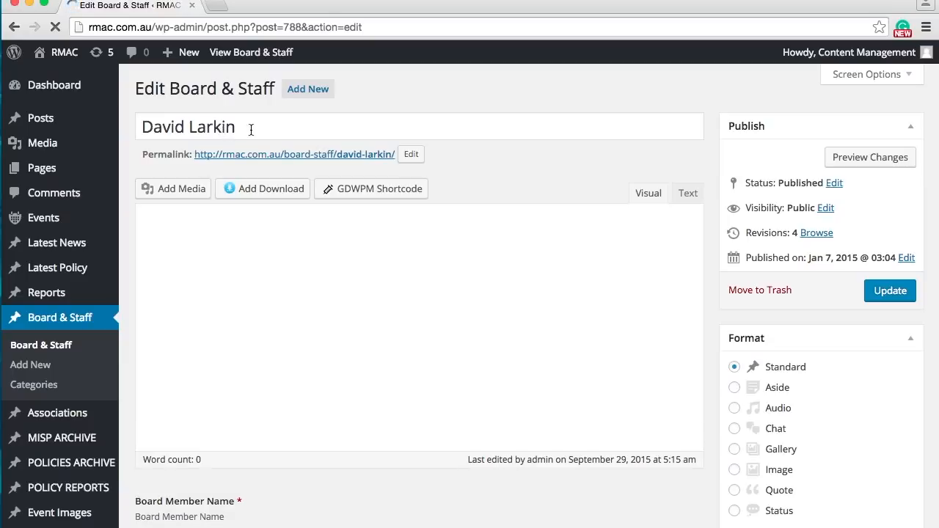
Examine the member's existing entry: its heading, Board Member Name, Board Member Title, Board Member Description and Board Member Thumbnails.
left_click(213, 126)
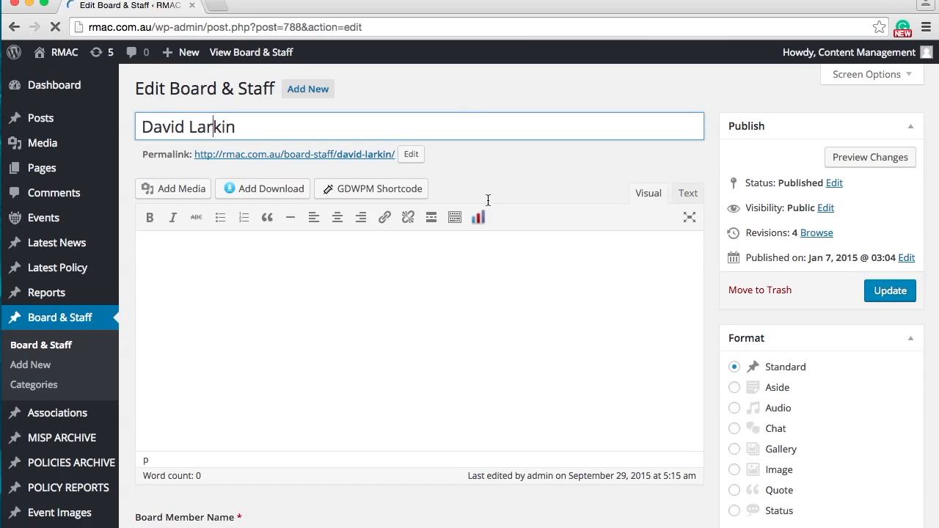
scroll(488, 200, "down", 1)
scroll(488, 201, "down", 3)
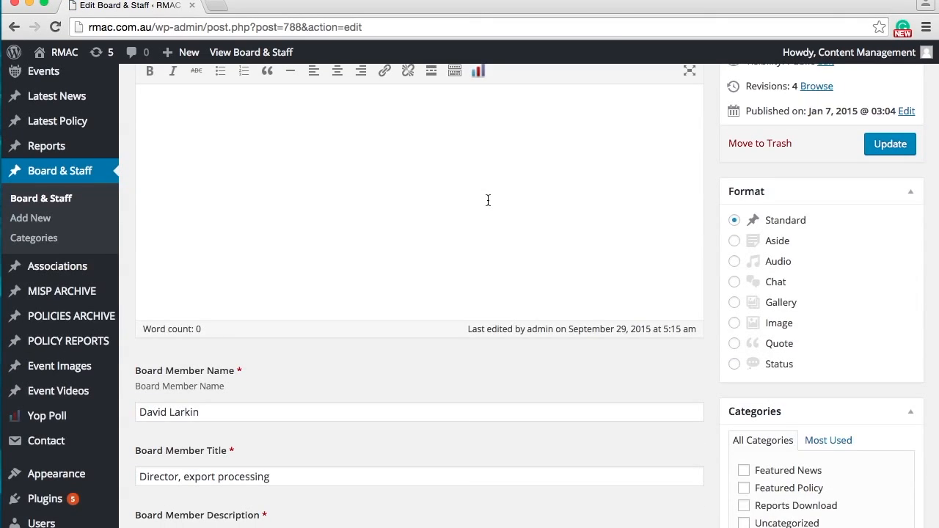
scroll(488, 200, "down", 7)
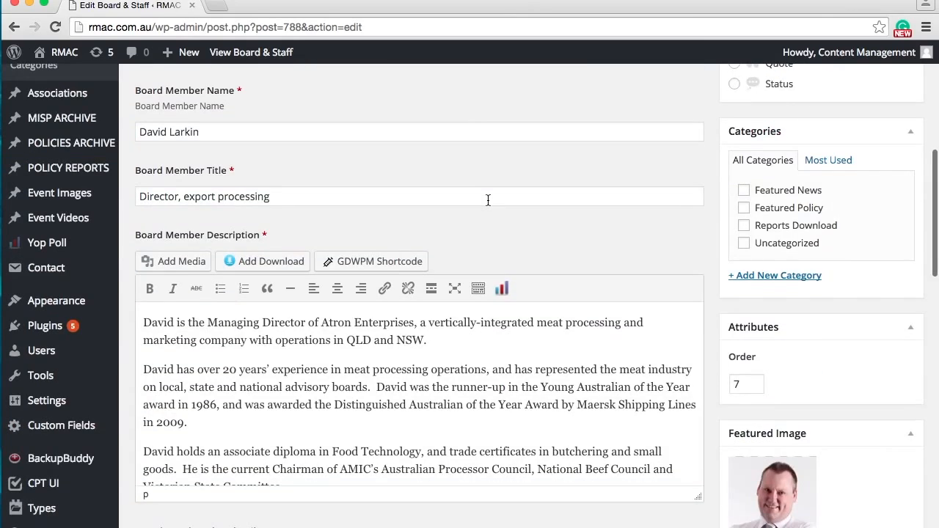
left_click(271, 200)
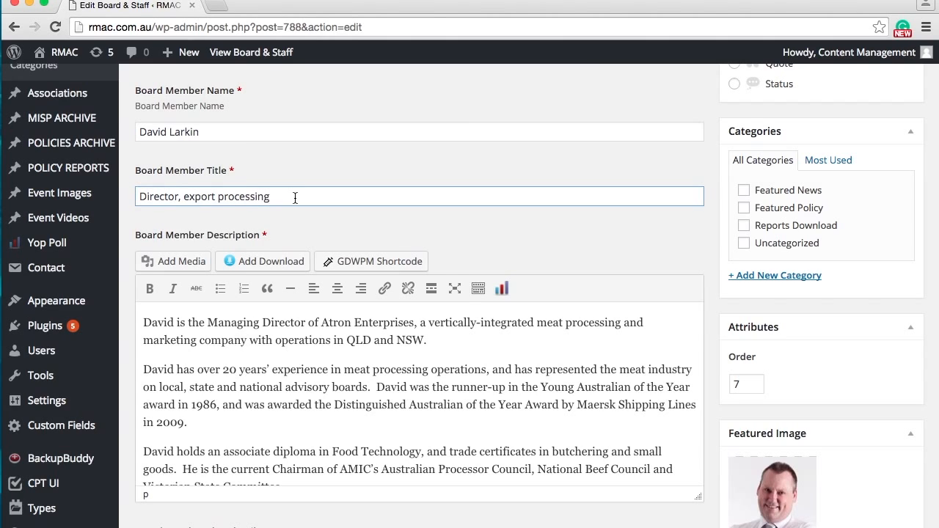
scroll(295, 198, "down", 3)
left_click(316, 309)
scroll(439, 443, "down", 4)
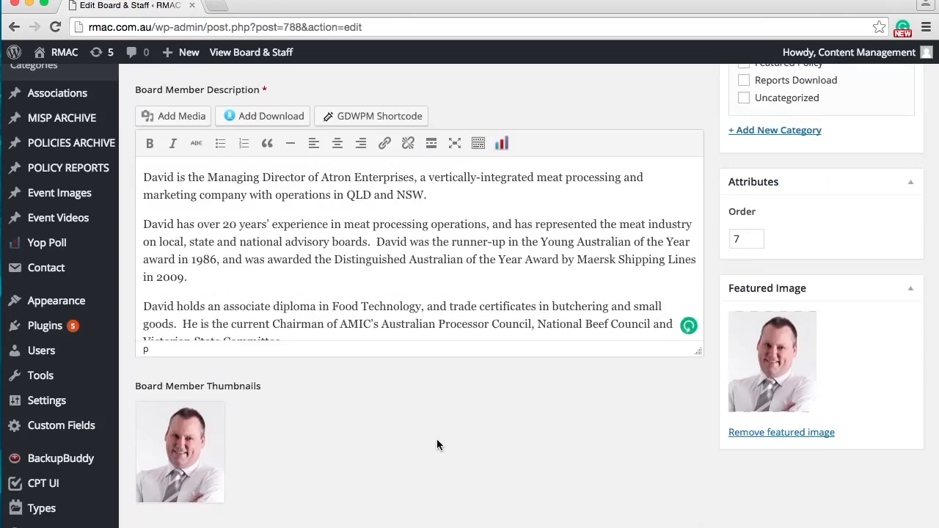
scroll(437, 440, "down", 3)
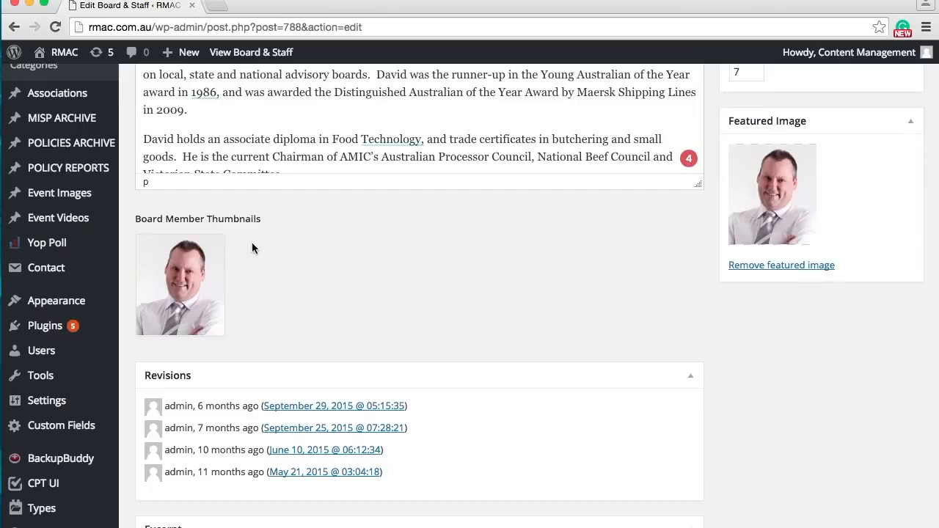
View the image details of the Board Member Thumbnails picture and close them without changes.
mouse_move(193, 228)
mouse_move(220, 242)
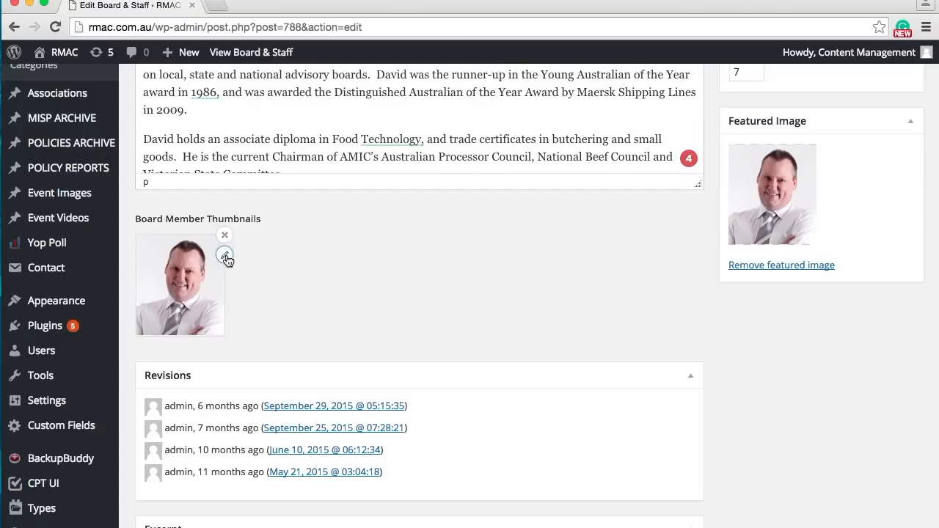
left_click(225, 256)
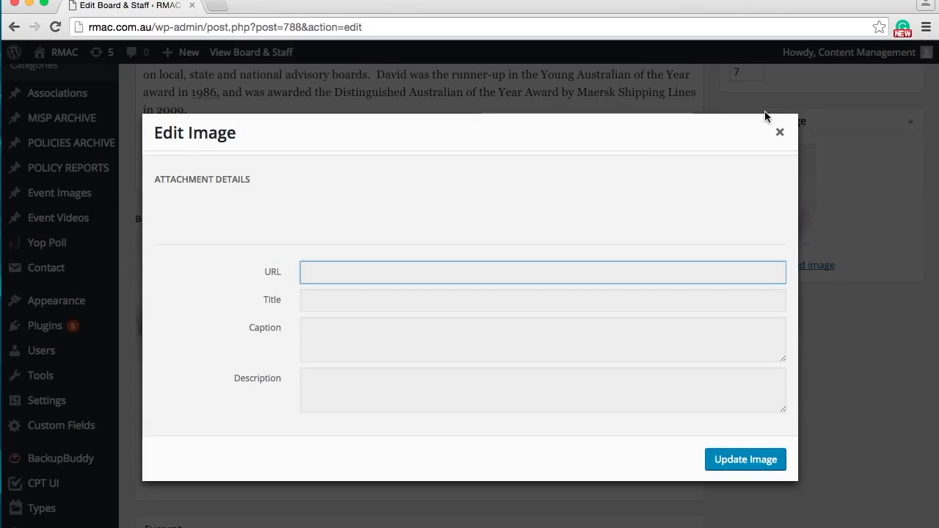
left_click(778, 130)
Remove the entry's featured image and set the same member's portrait from the Media Library as the featured image again.
scroll(451, 234, "down", 5)
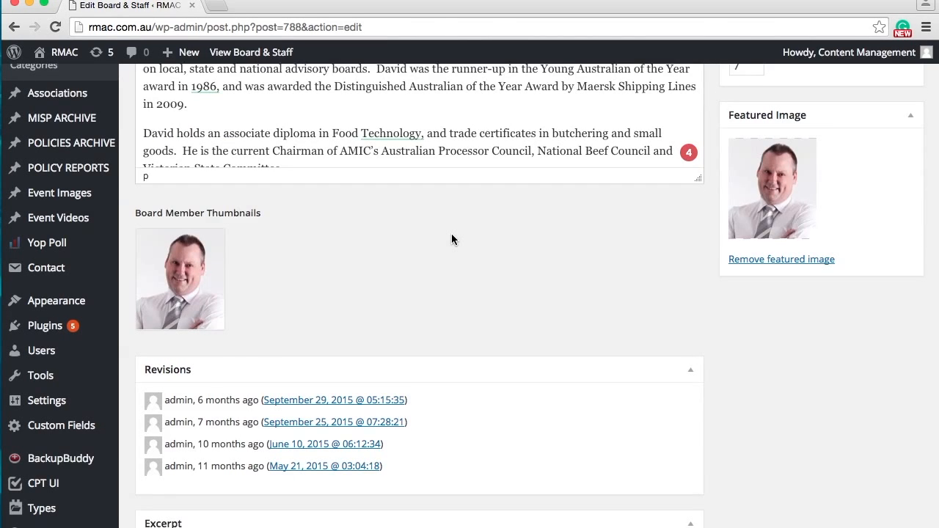
scroll(451, 234, "up", 2)
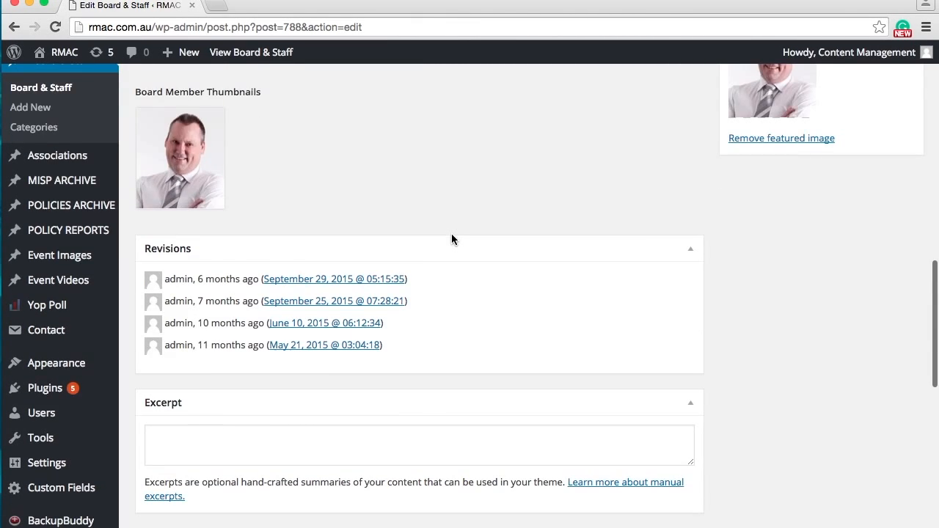
scroll(451, 238, "down", 3)
scroll(453, 236, "up", 15)
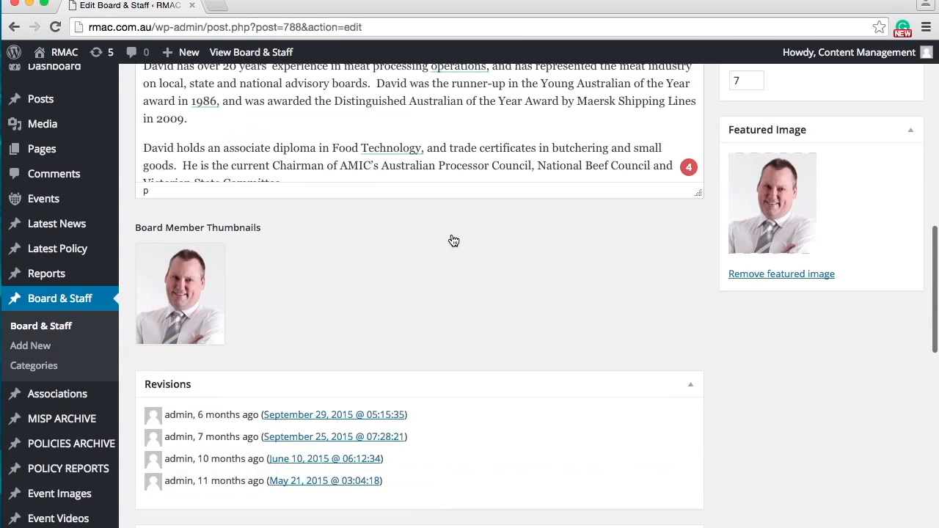
scroll(452, 239, "down", 3)
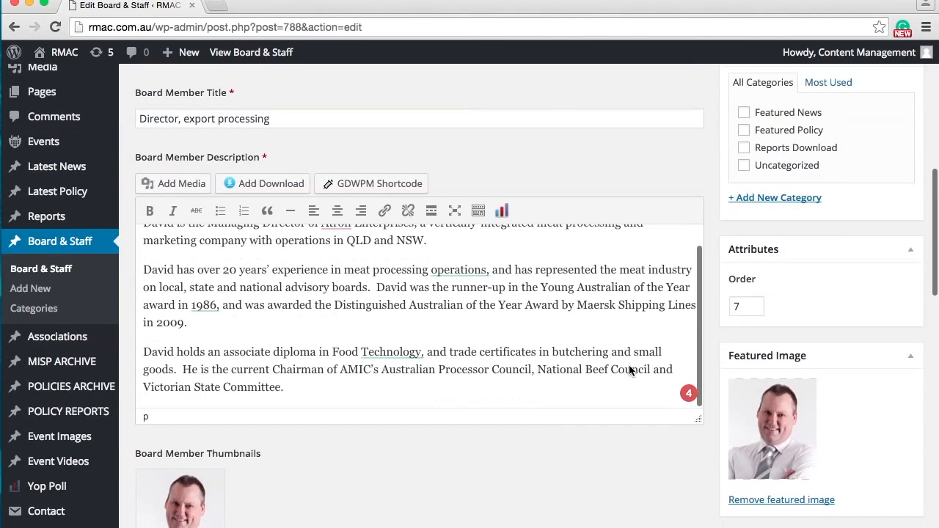
left_click(763, 502)
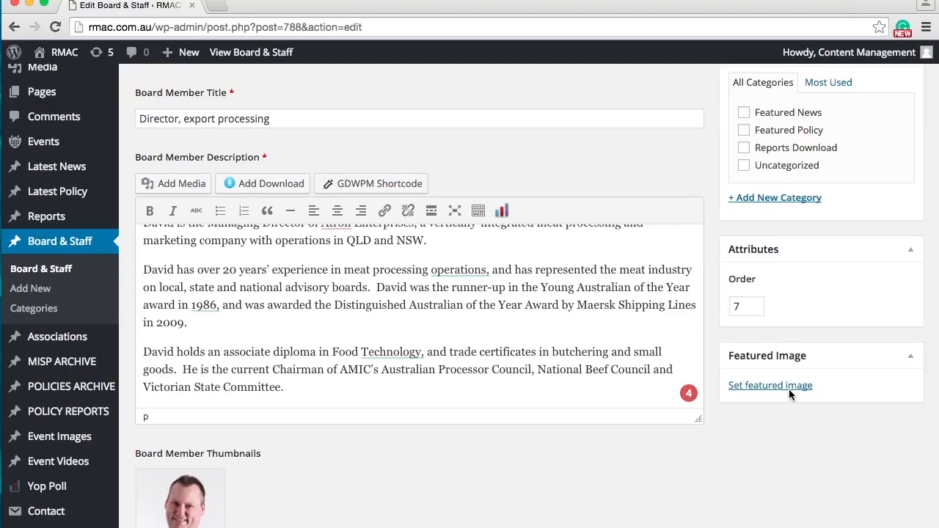
left_click(774, 386)
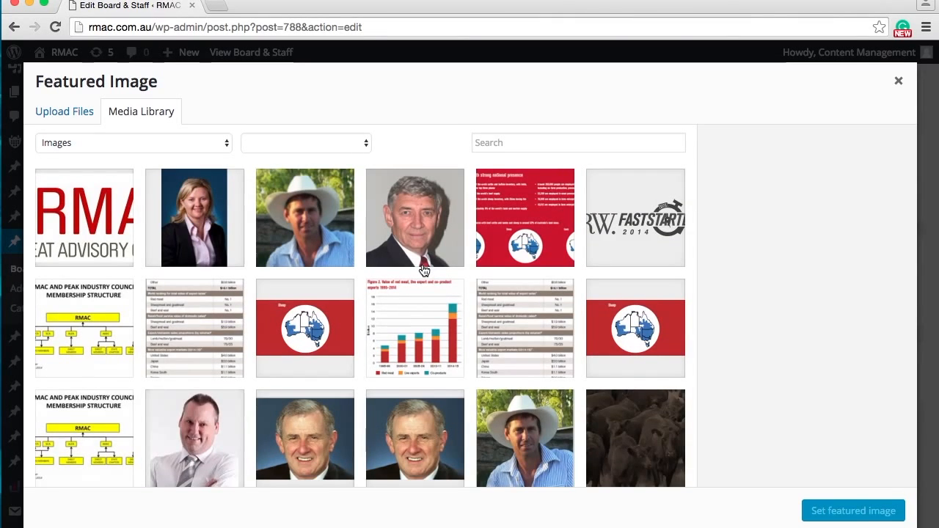
scroll(422, 265, "down", 3)
left_click(203, 358)
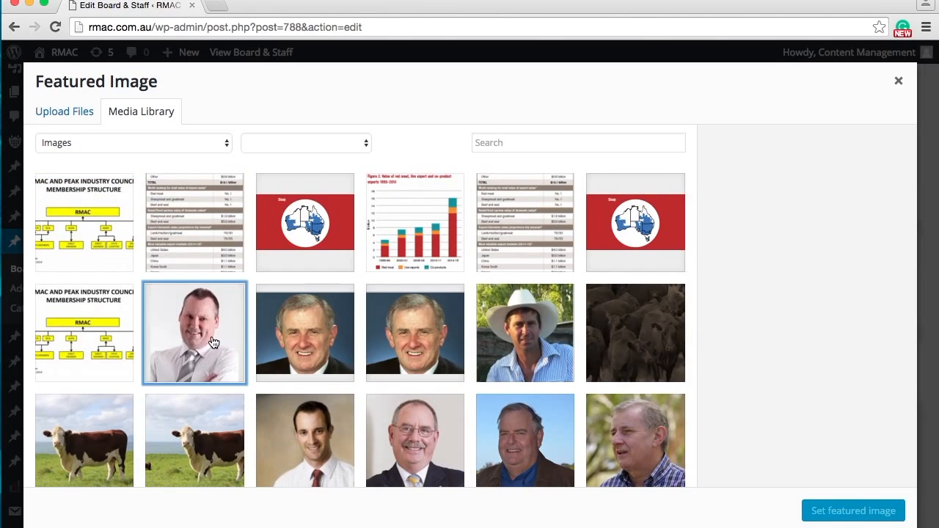
left_click(844, 514)
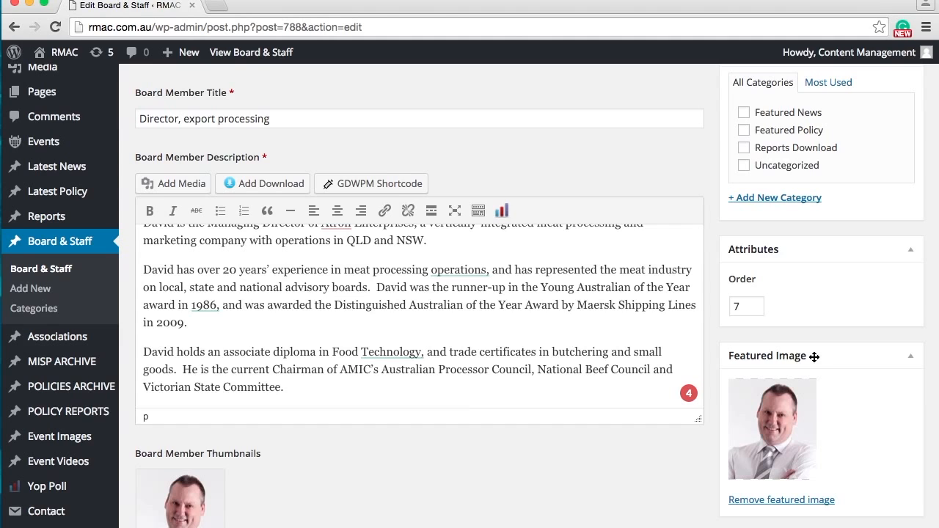
Review the entry's name, title and description fields, reading the description from its start, and return to the publishing options.
scroll(711, 439, "down", 1)
scroll(711, 439, "up", 5)
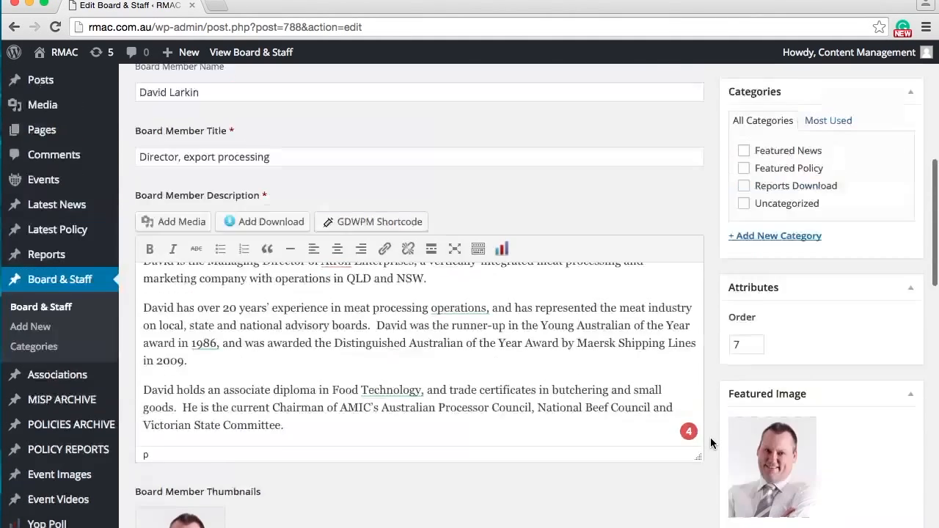
scroll(711, 440, "up", 3)
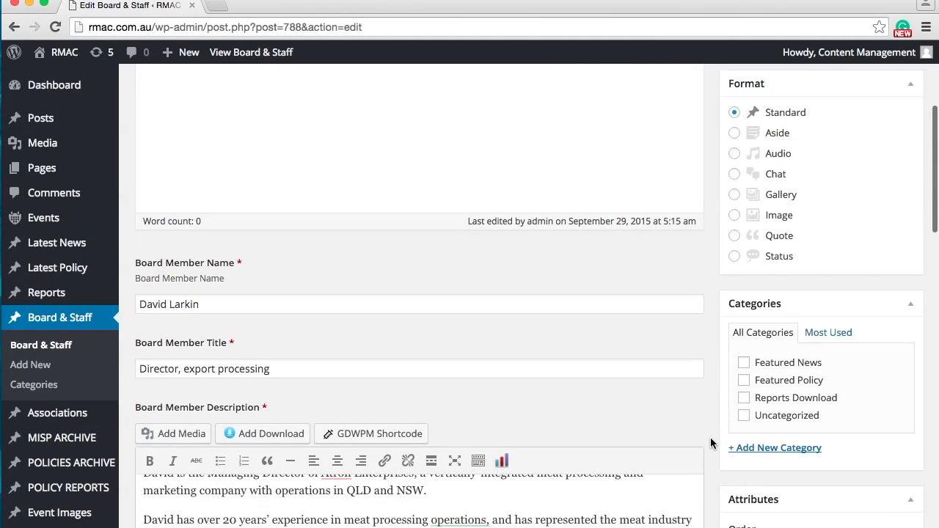
scroll(710, 440, "down", 3)
scroll(711, 437, "up", 1)
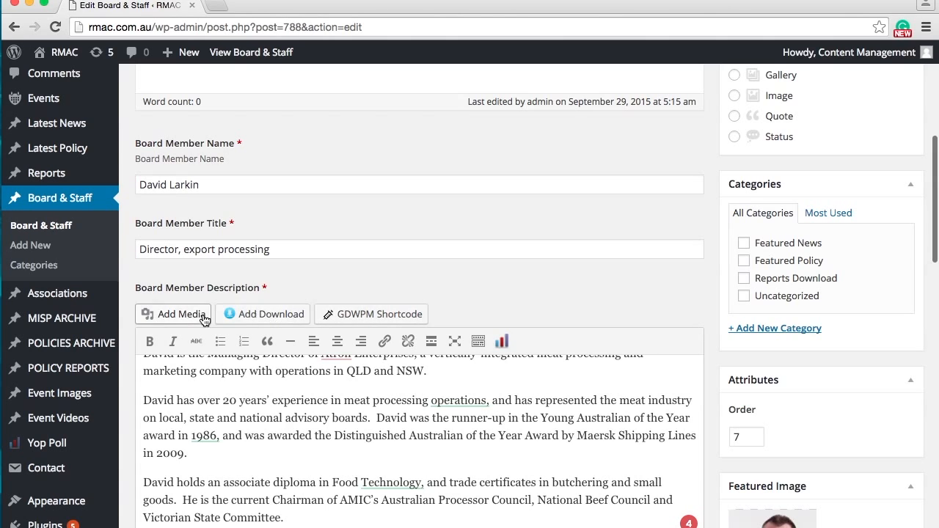
key("Up")
key("Up")
key("Up")
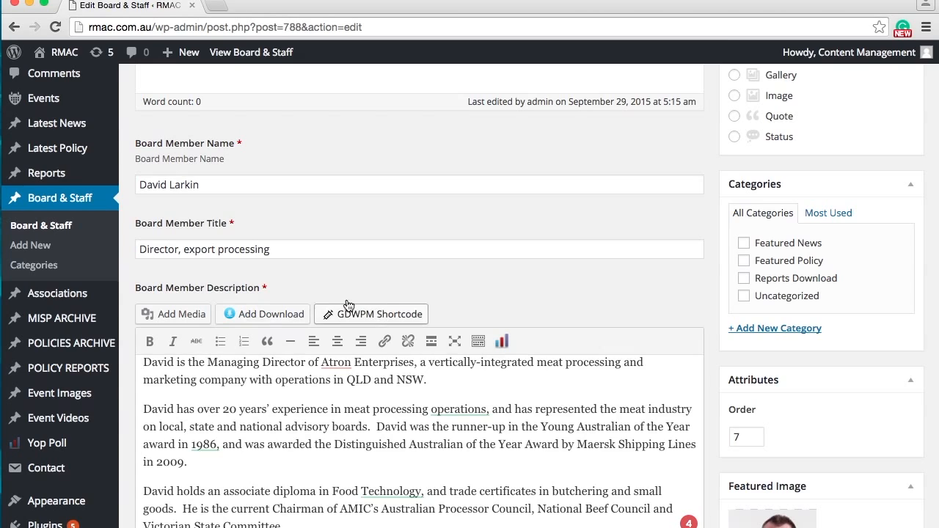
left_click(365, 425)
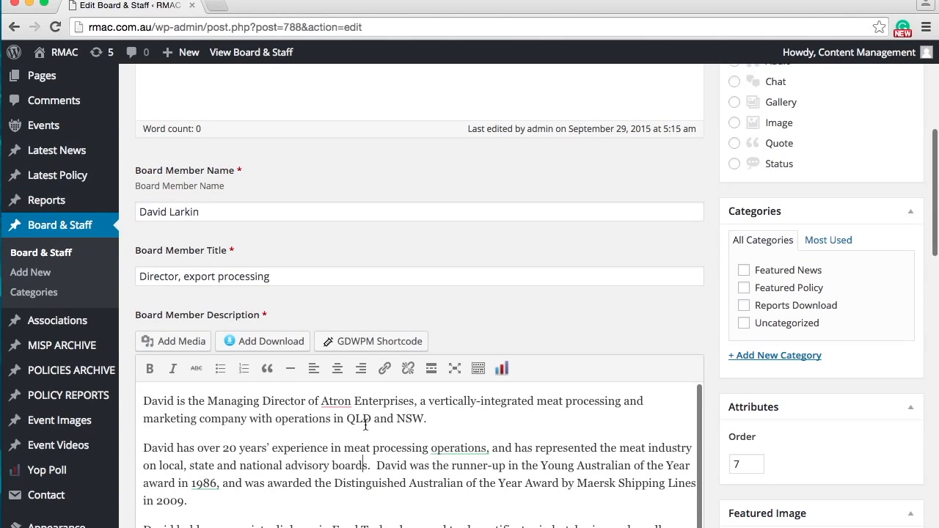
scroll(705, 306, "up", 8)
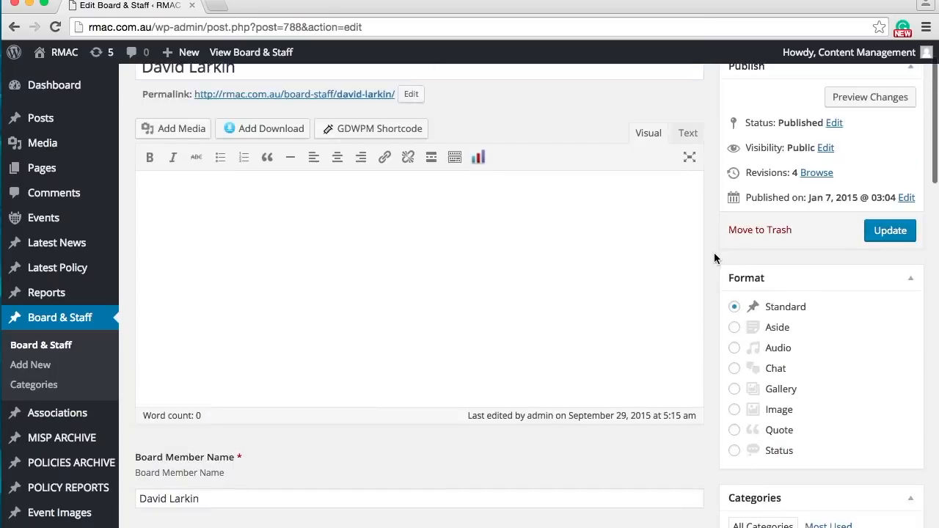
scroll(714, 256, "up", 2)
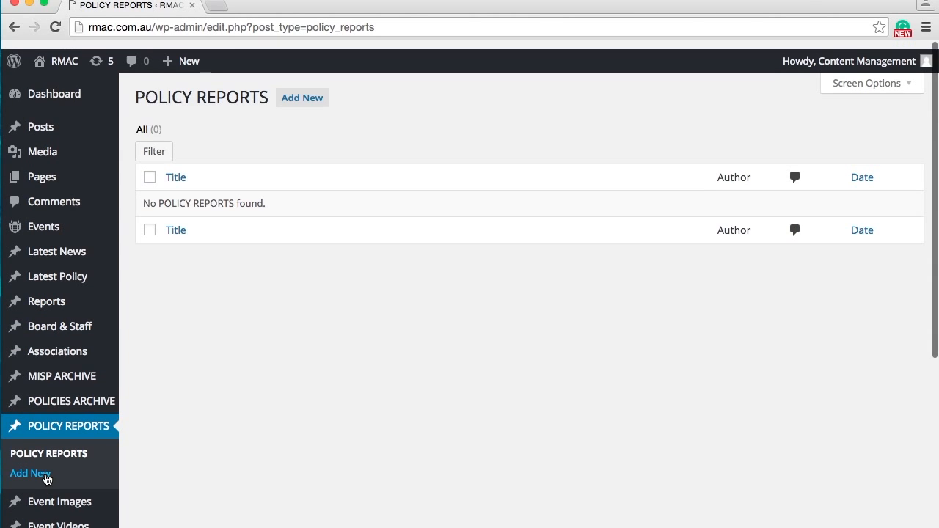
Open the list of site users and start adding a new user.
scroll(44, 440, "down", 2)
scroll(25, 180, "down", 5)
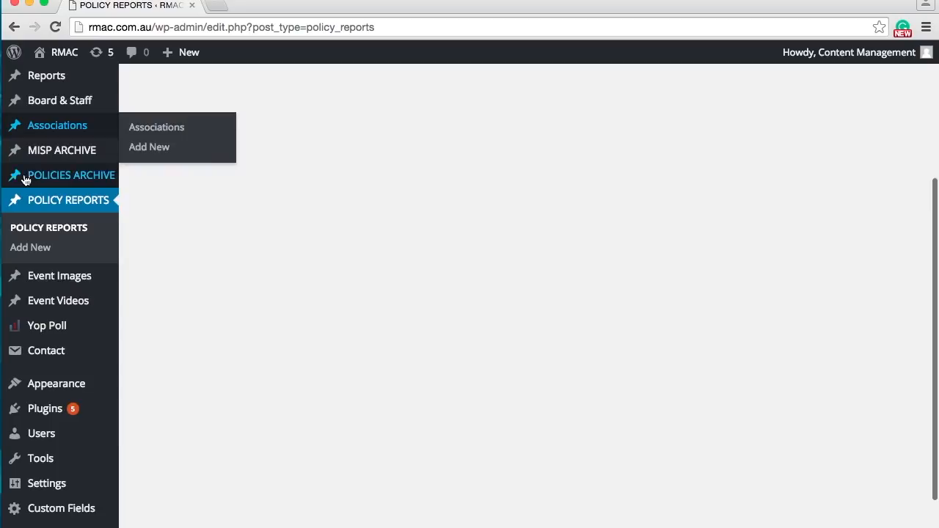
left_click(44, 436)
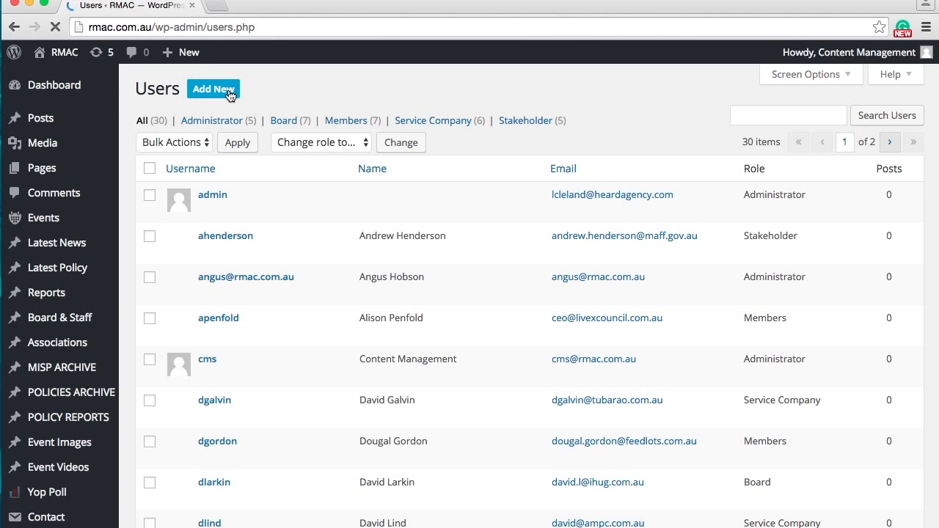
scroll(295, 207, "down", 1)
scroll(294, 207, "down", 2)
scroll(294, 207, "up", 3)
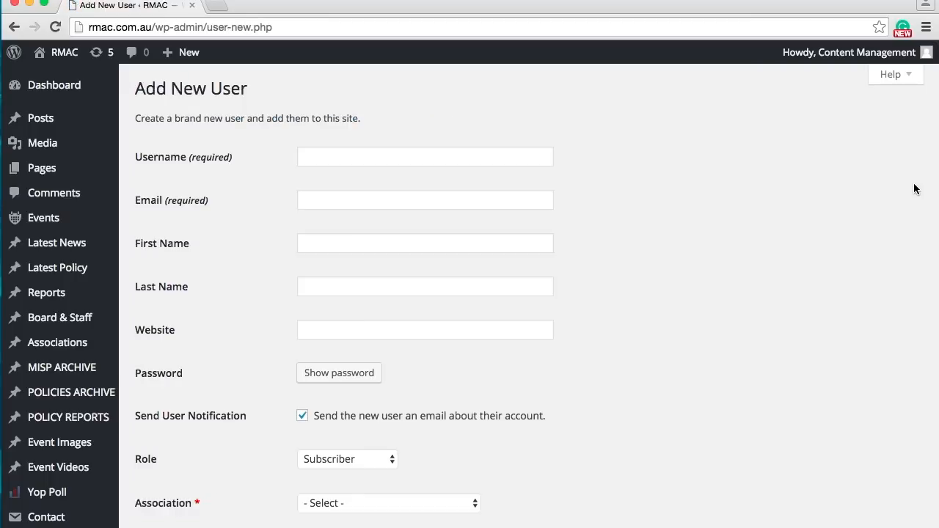
Examine the Username, Email and First Name fields of the new user form, leaving them empty.
right_click(516, 157)
left_click(461, 155)
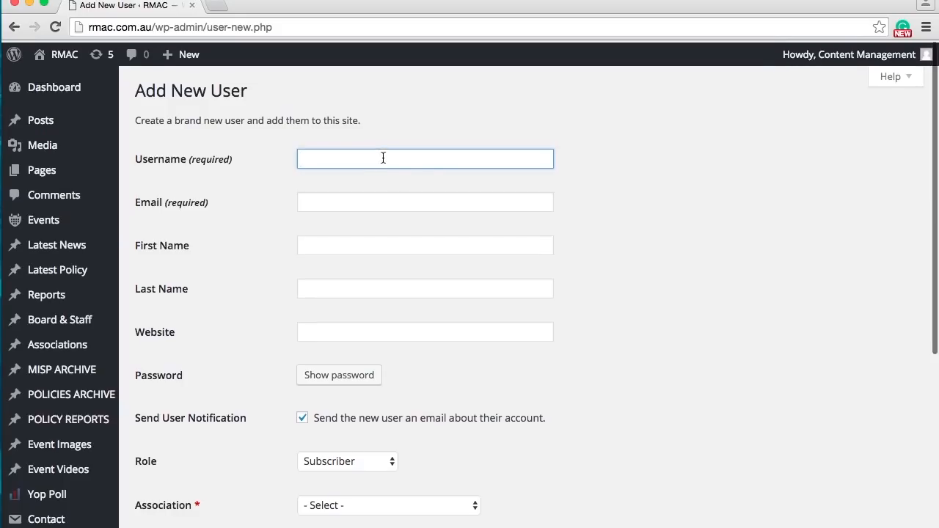
scroll(383, 157, "down", 3)
scroll(384, 157, "up", 3)
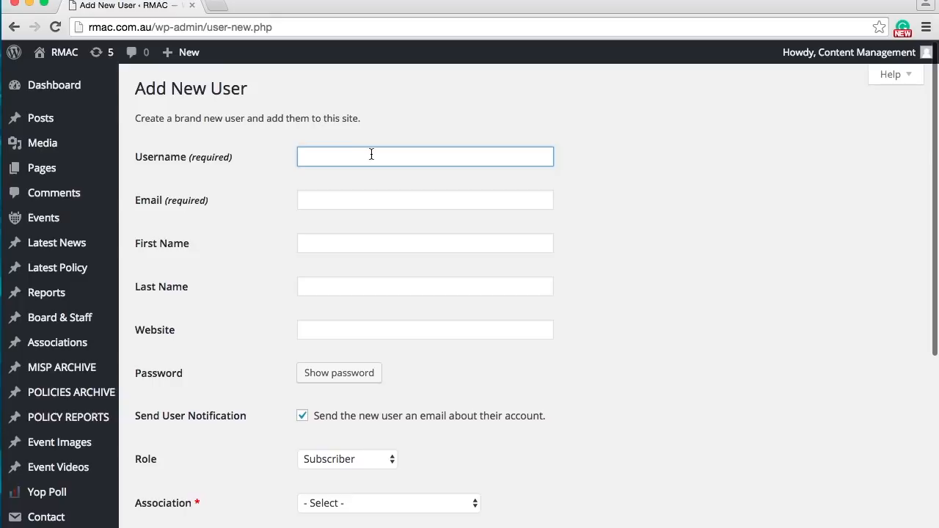
left_click(352, 209)
left_click(352, 245)
left_click(362, 158)
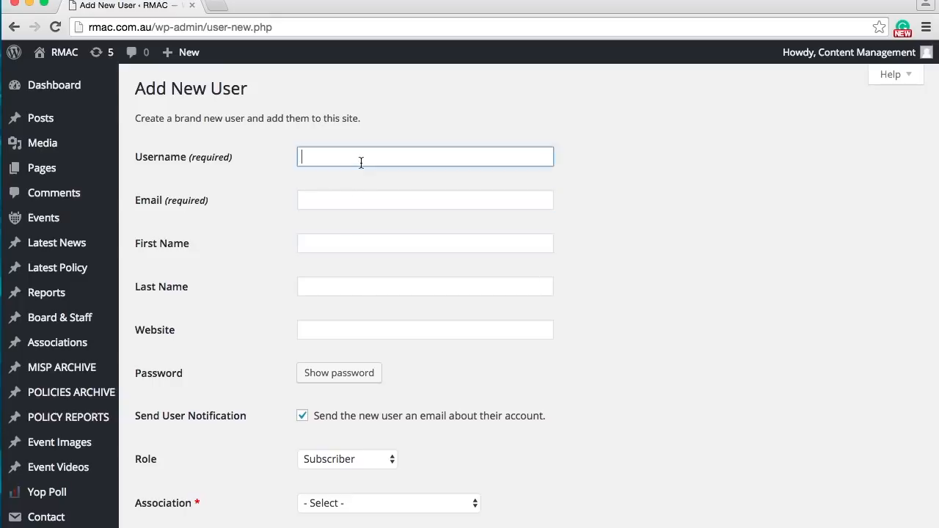
Show the generated password in the new user's Password field.
left_click(367, 372)
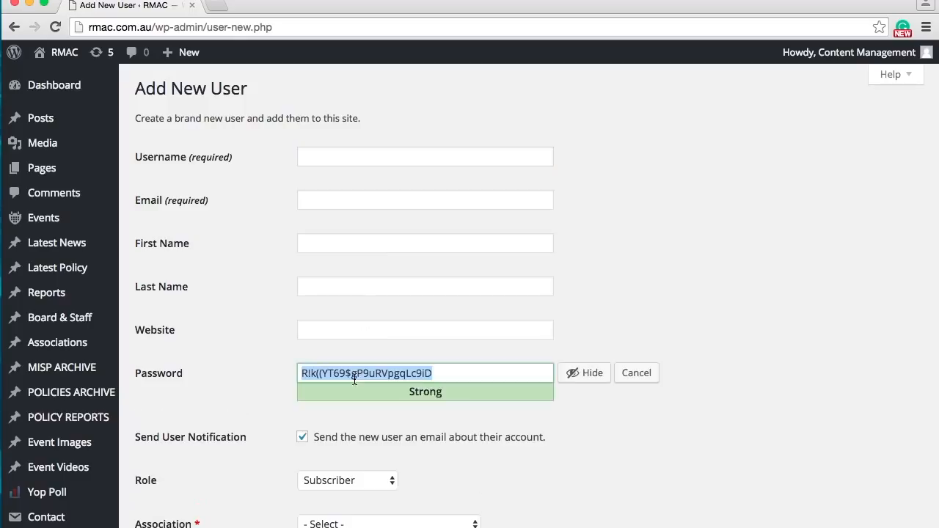
left_click(460, 374)
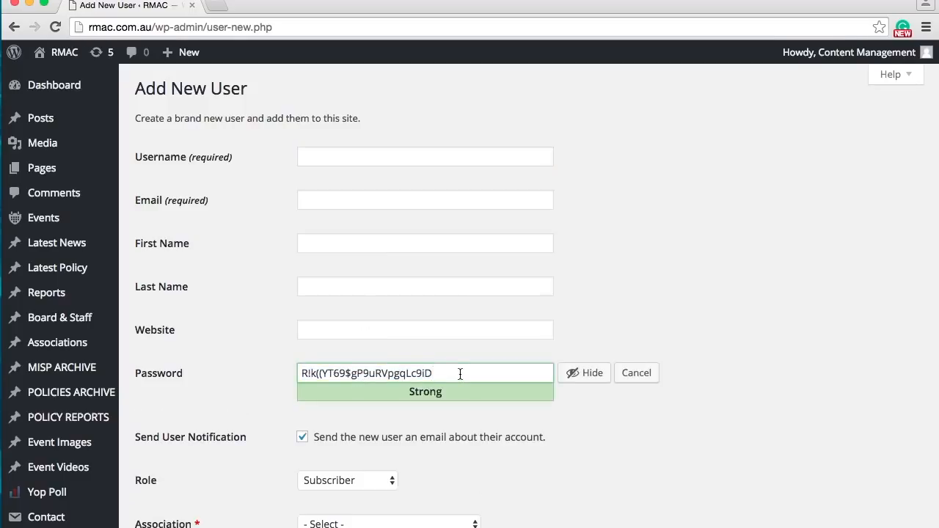
scroll(460, 376, "down", 3)
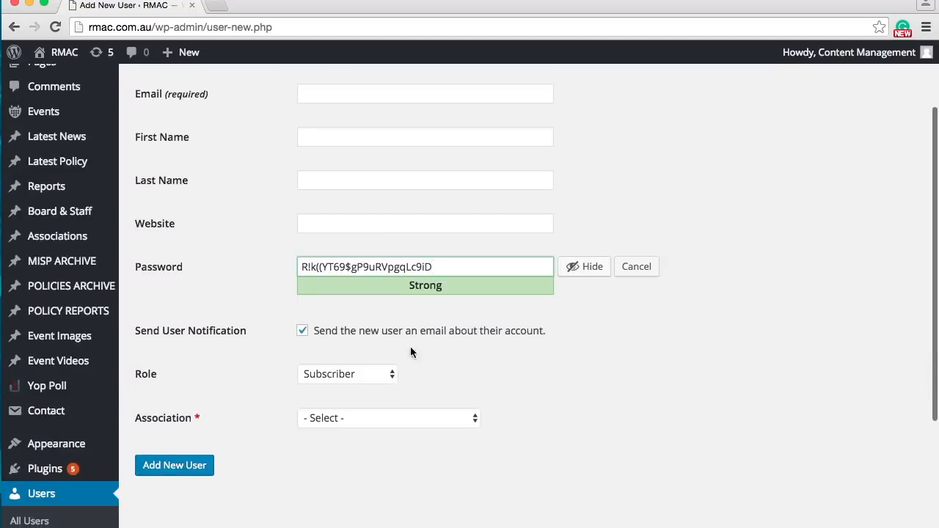
View the Role and Association options offered for the new user, selecting none, and look over the rest of the form.
left_click(372, 375)
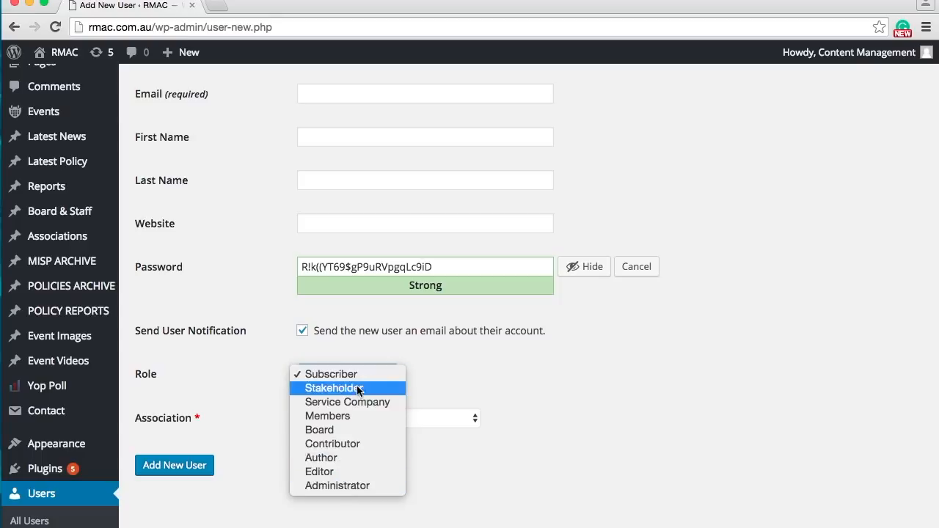
left_click(456, 361)
left_click(426, 418)
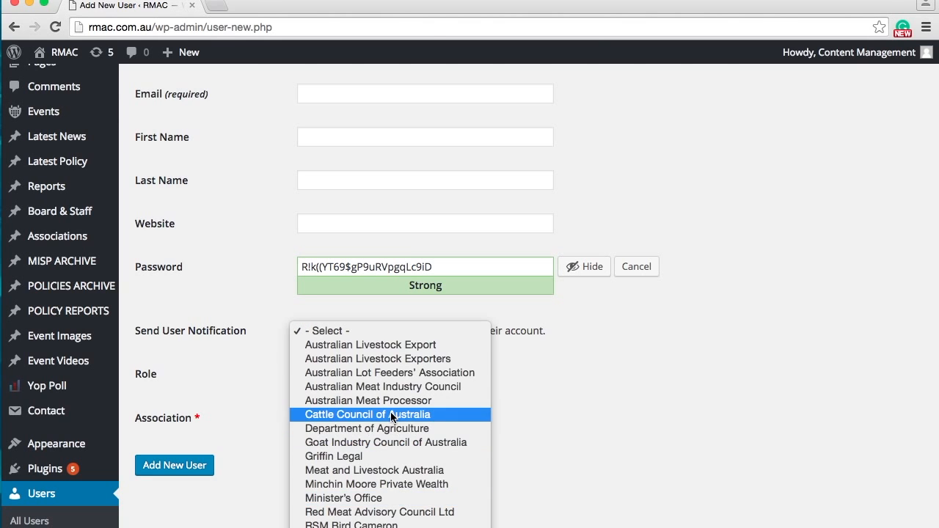
left_click(536, 408)
scroll(451, 400, "down", 2)
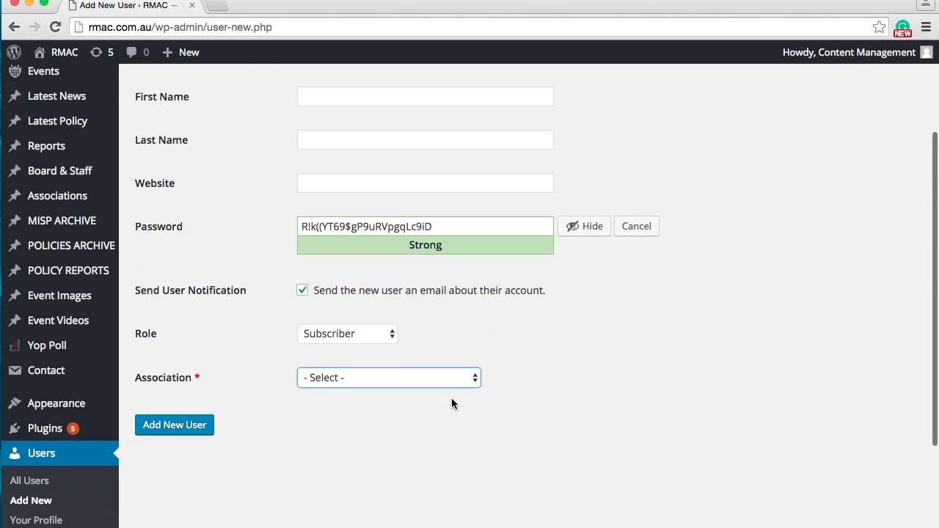
scroll(452, 398, "up", 5)
scroll(431, 454, "down", 3)
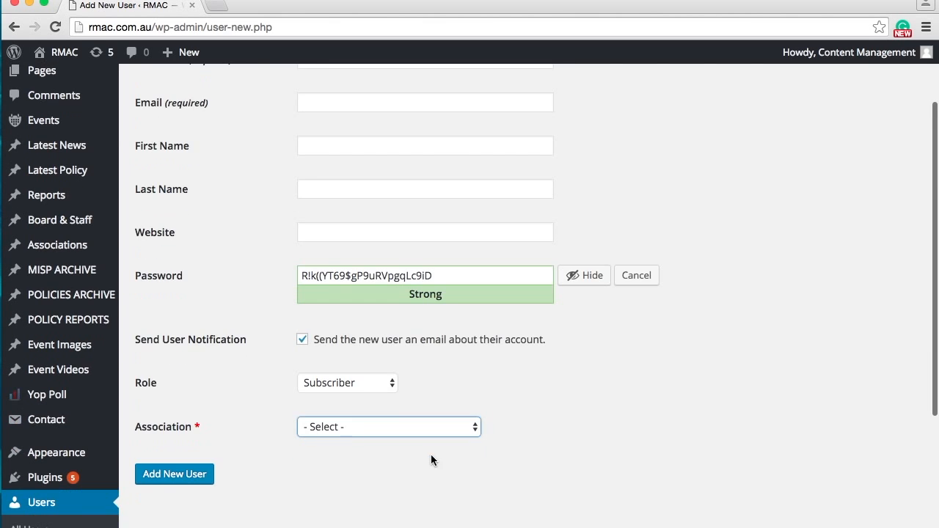
left_click(232, 469)
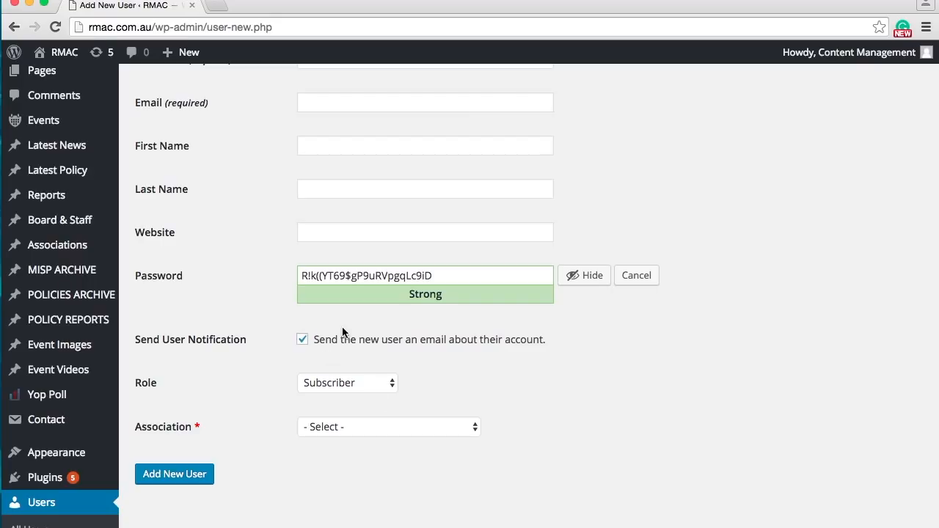
Leave the new user form for the Dashboard, discarding the unsaved entry.
scroll(342, 330, "down", 3)
scroll(342, 330, "up", 5)
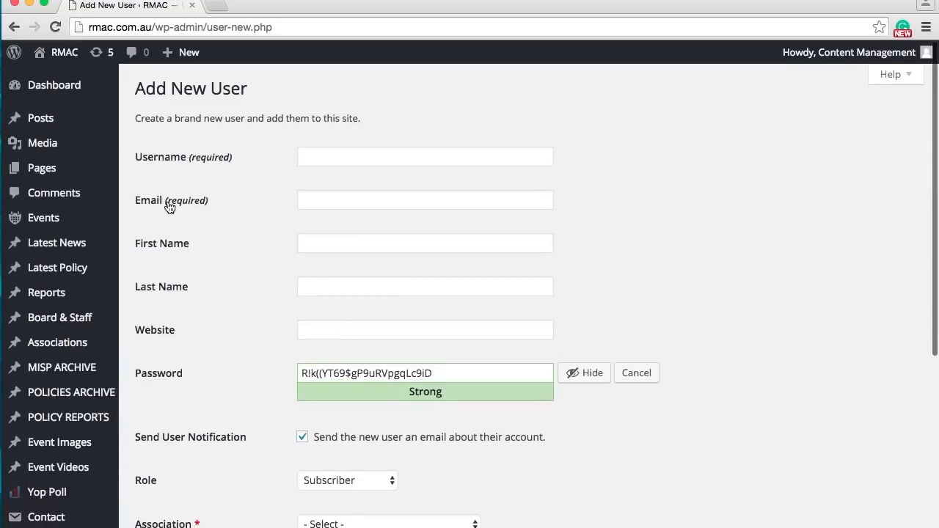
left_click(42, 88)
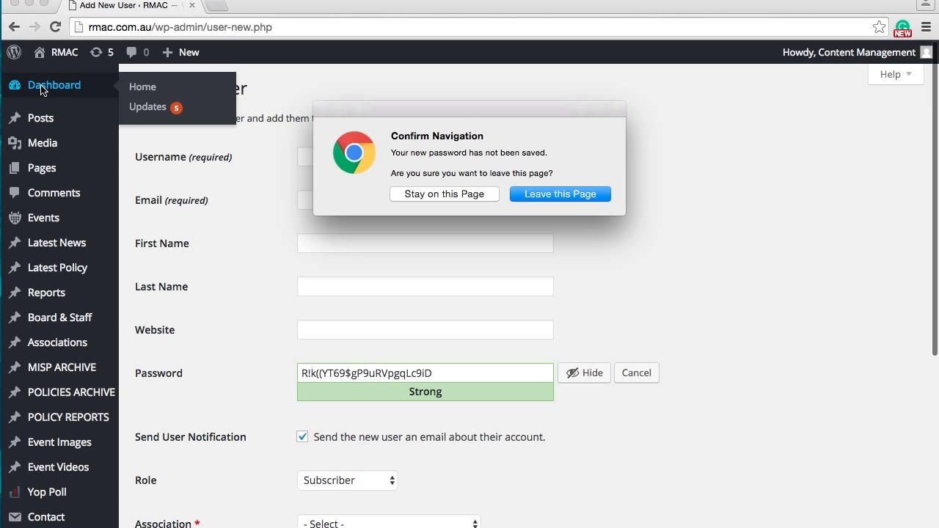
left_click(549, 193)
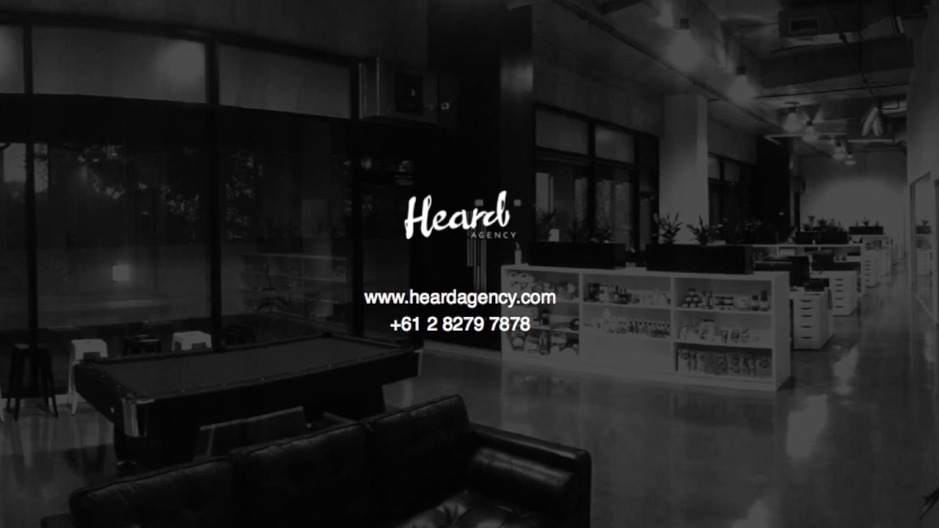